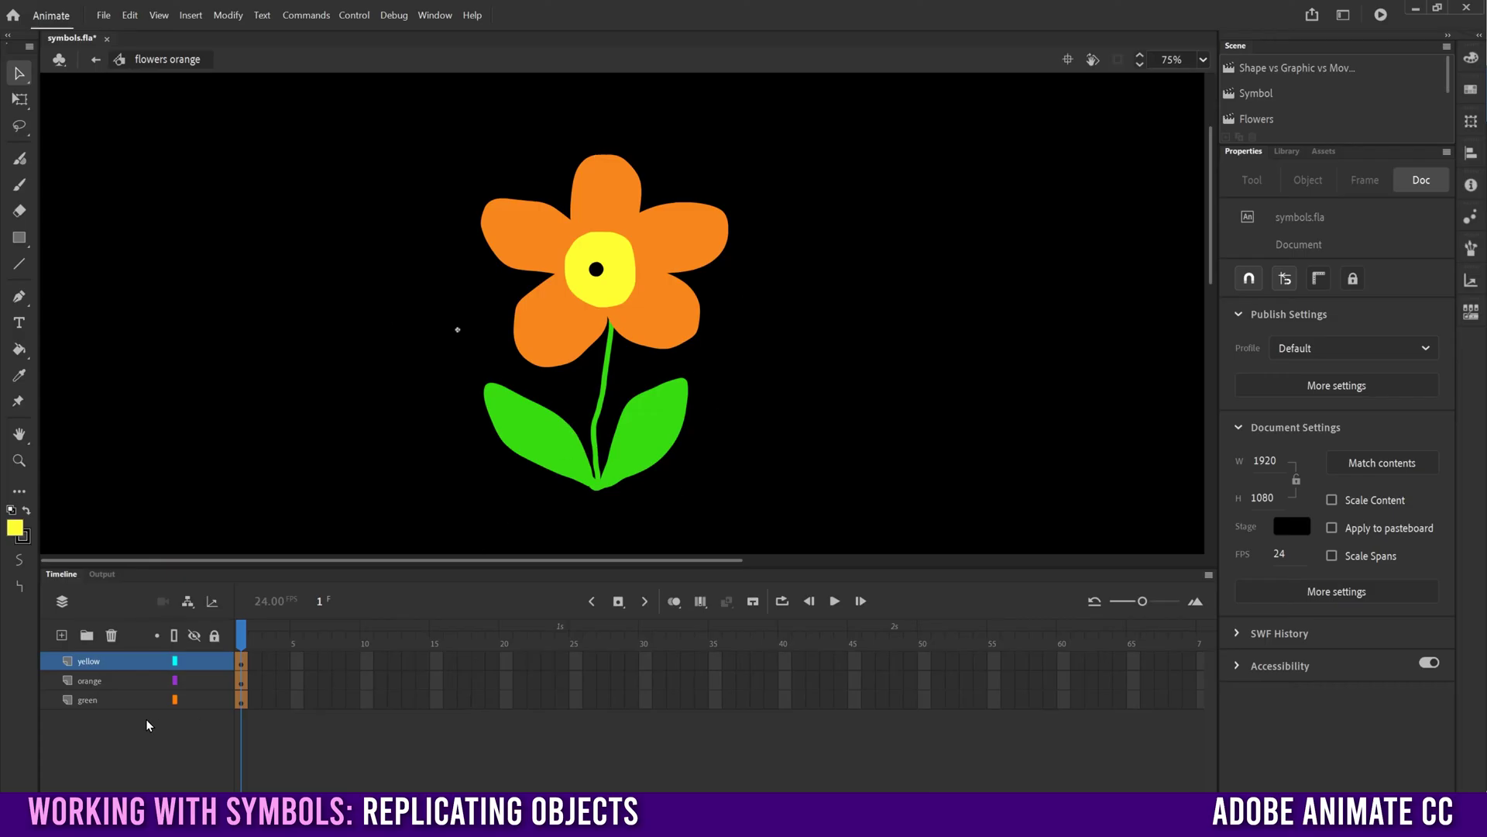
# Step: Hide and reshow the yellow, orange and green layers to check each part of the flower
pyautogui.click(193, 663)
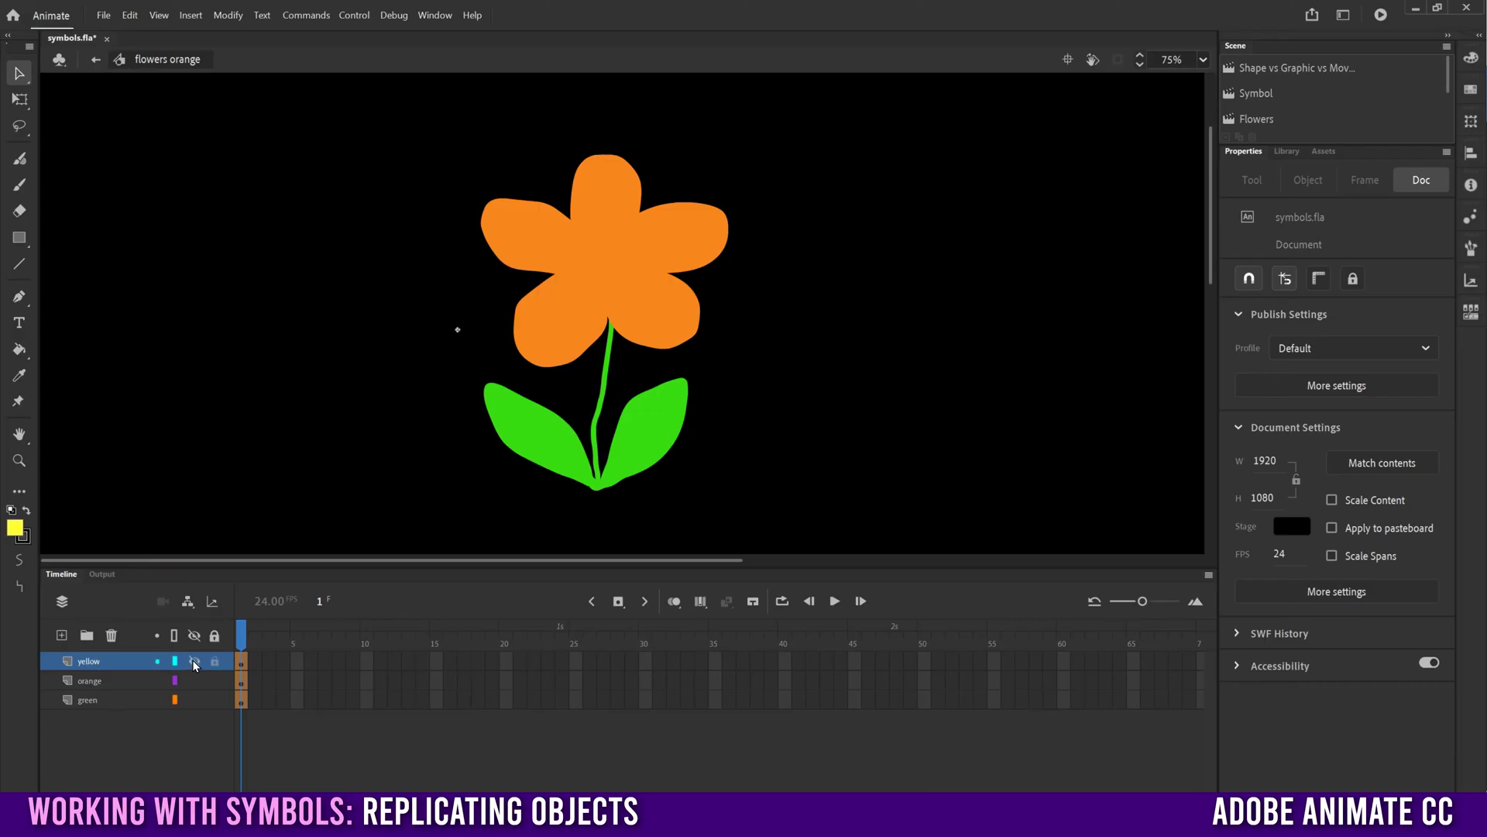
pyautogui.click(194, 662)
pyautogui.click(195, 681)
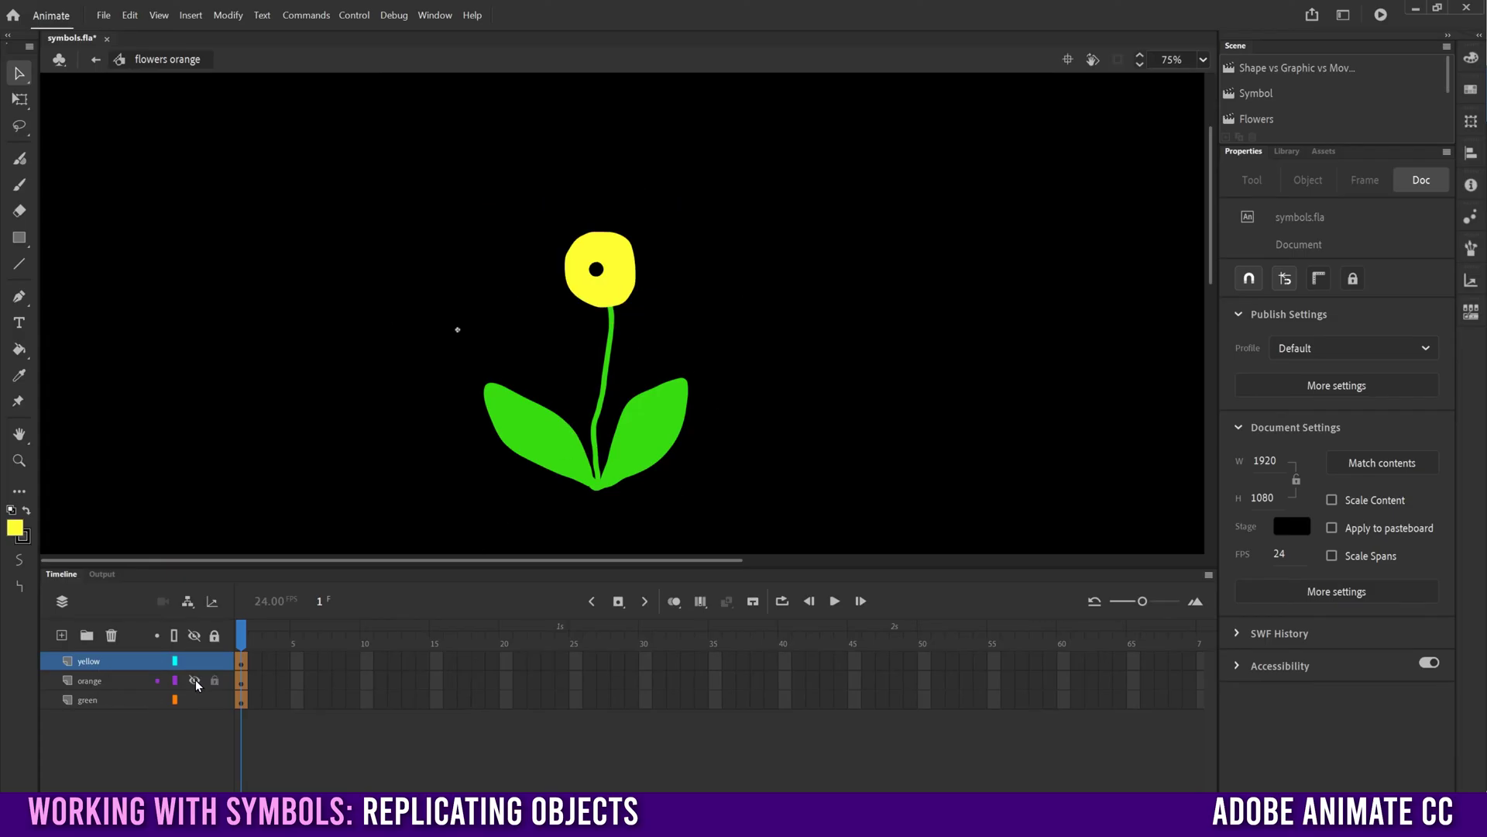
pyautogui.click(194, 681)
pyautogui.click(196, 701)
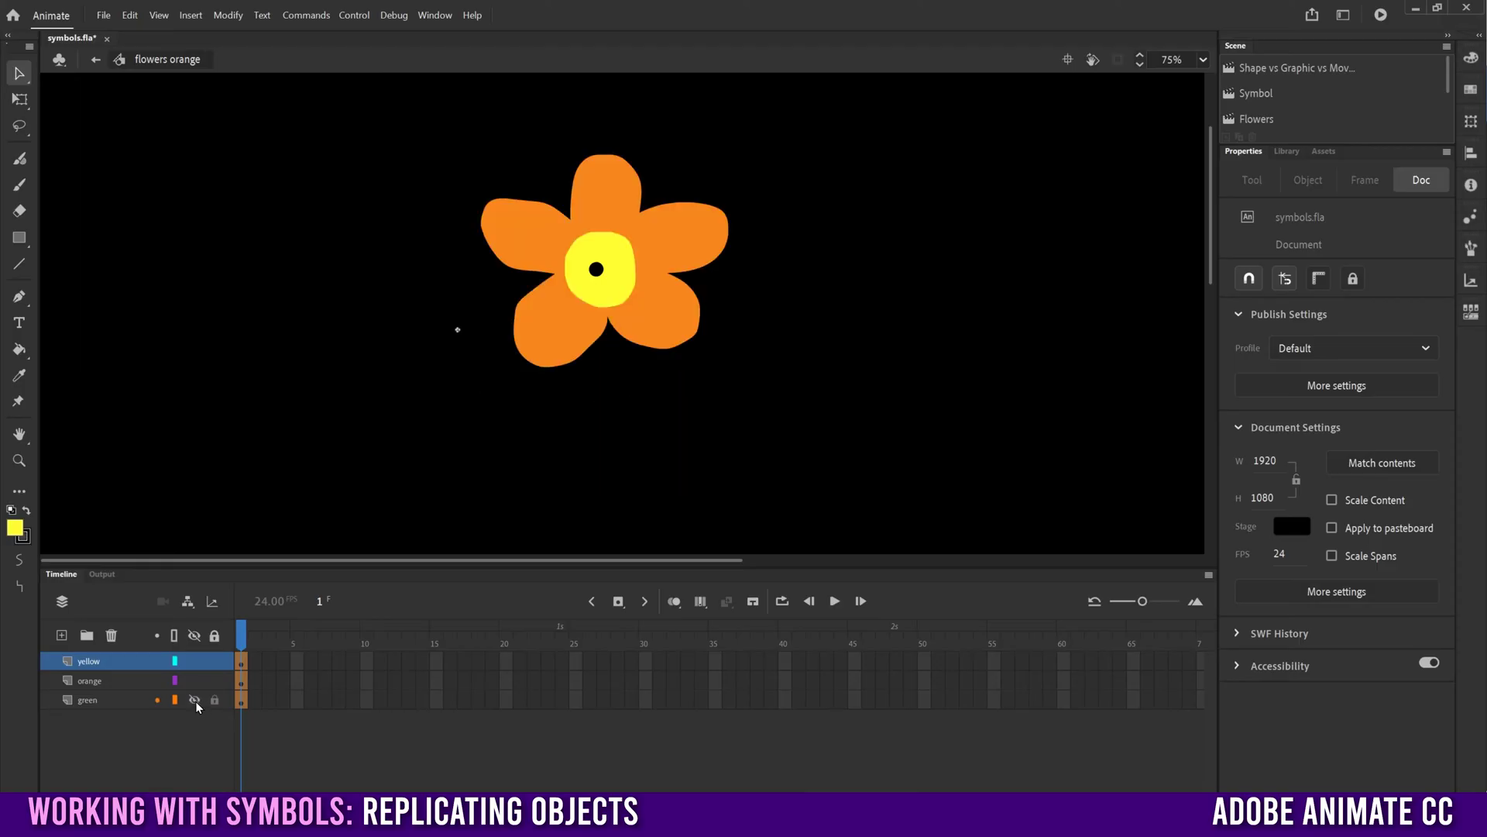
pyautogui.click(195, 701)
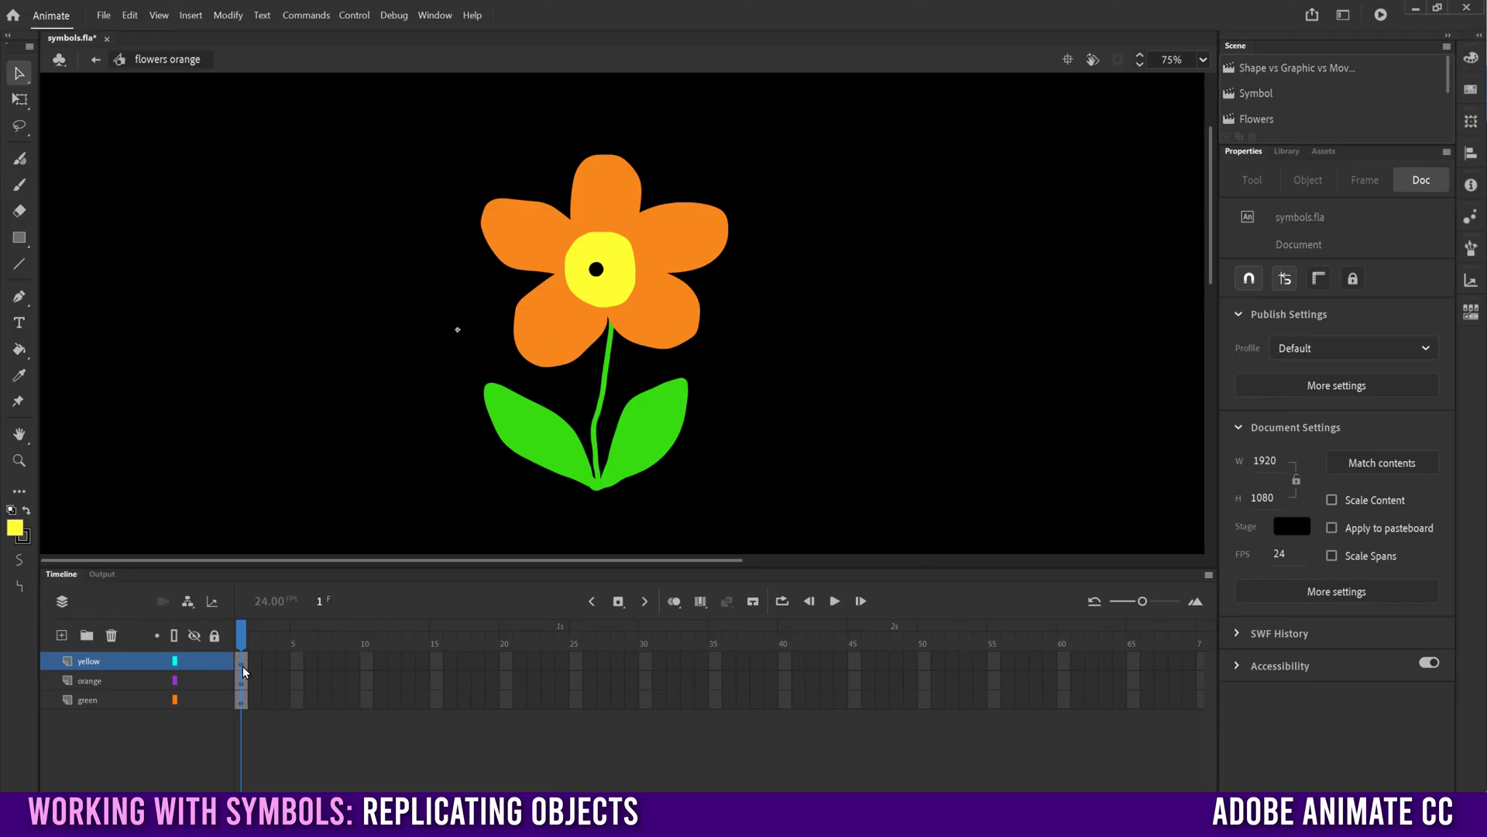
# Step: Copy frame 1 of all three flower layers
pyautogui.click(243, 667)
pyautogui.rightClick(241, 679)
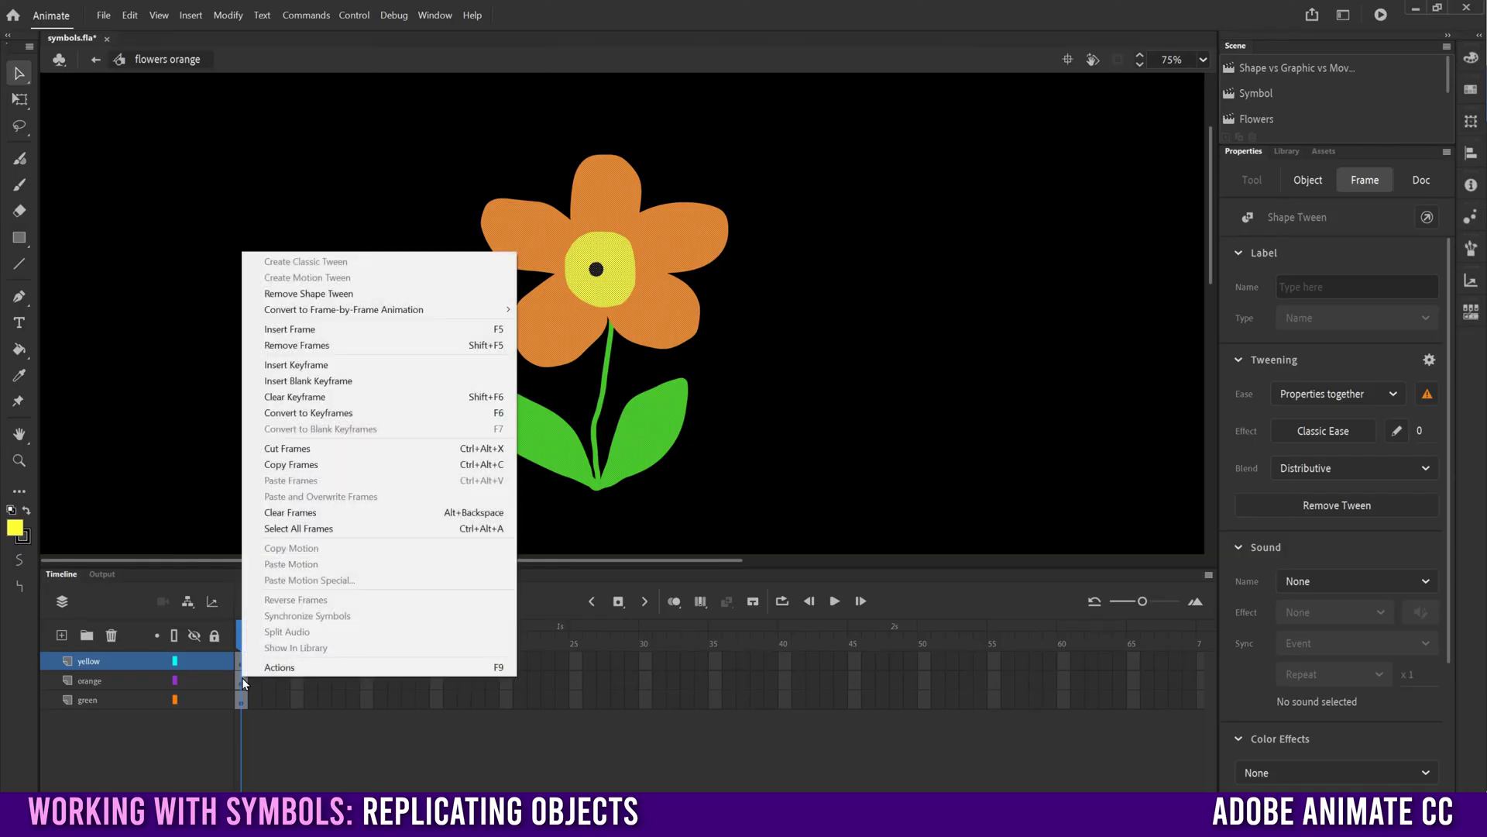
pyautogui.click(301, 466)
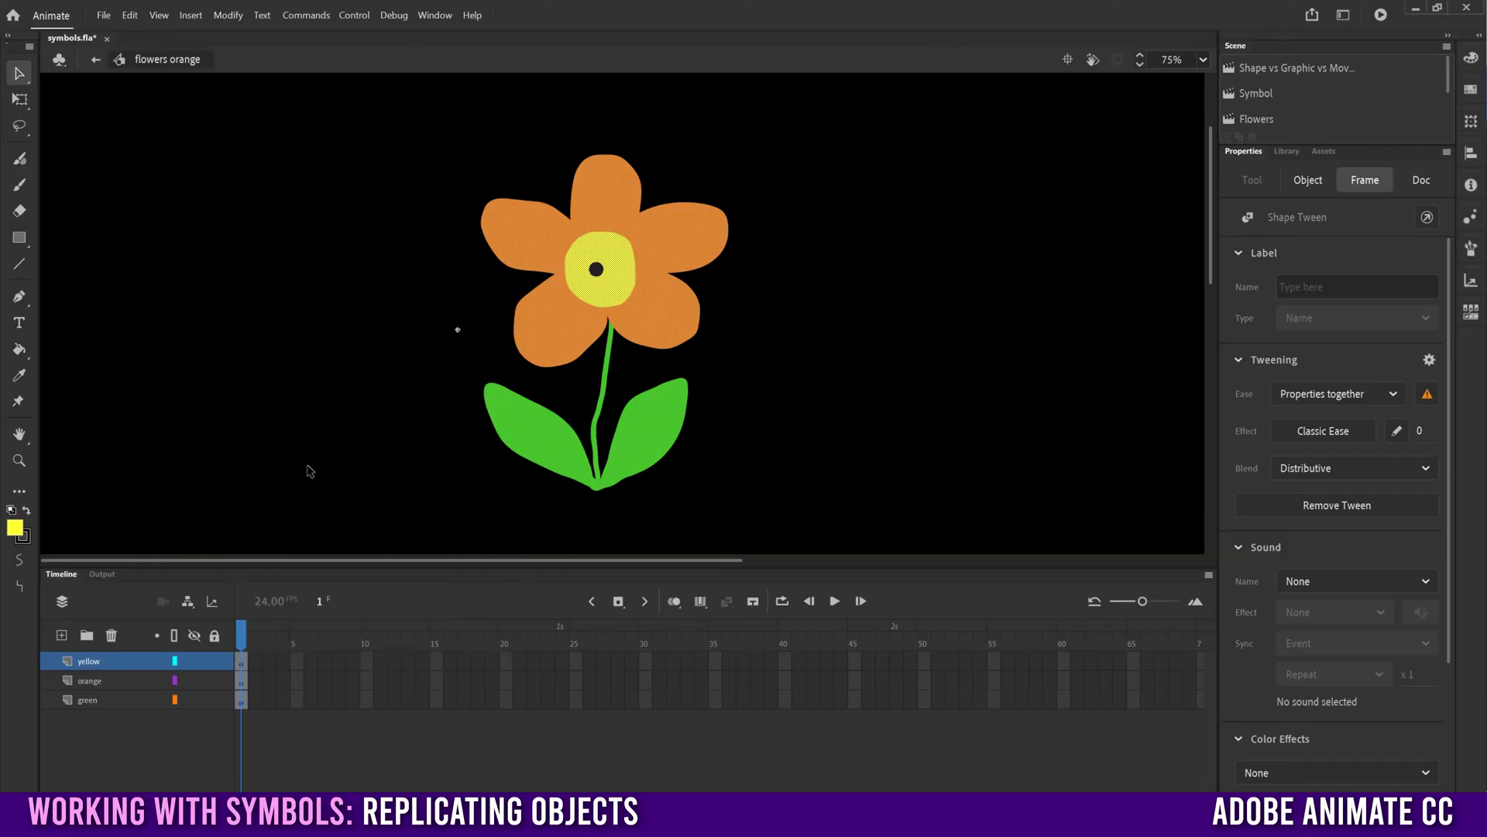
# Step: Create a new graphic symbol named 'flower'
pyautogui.click(190, 15)
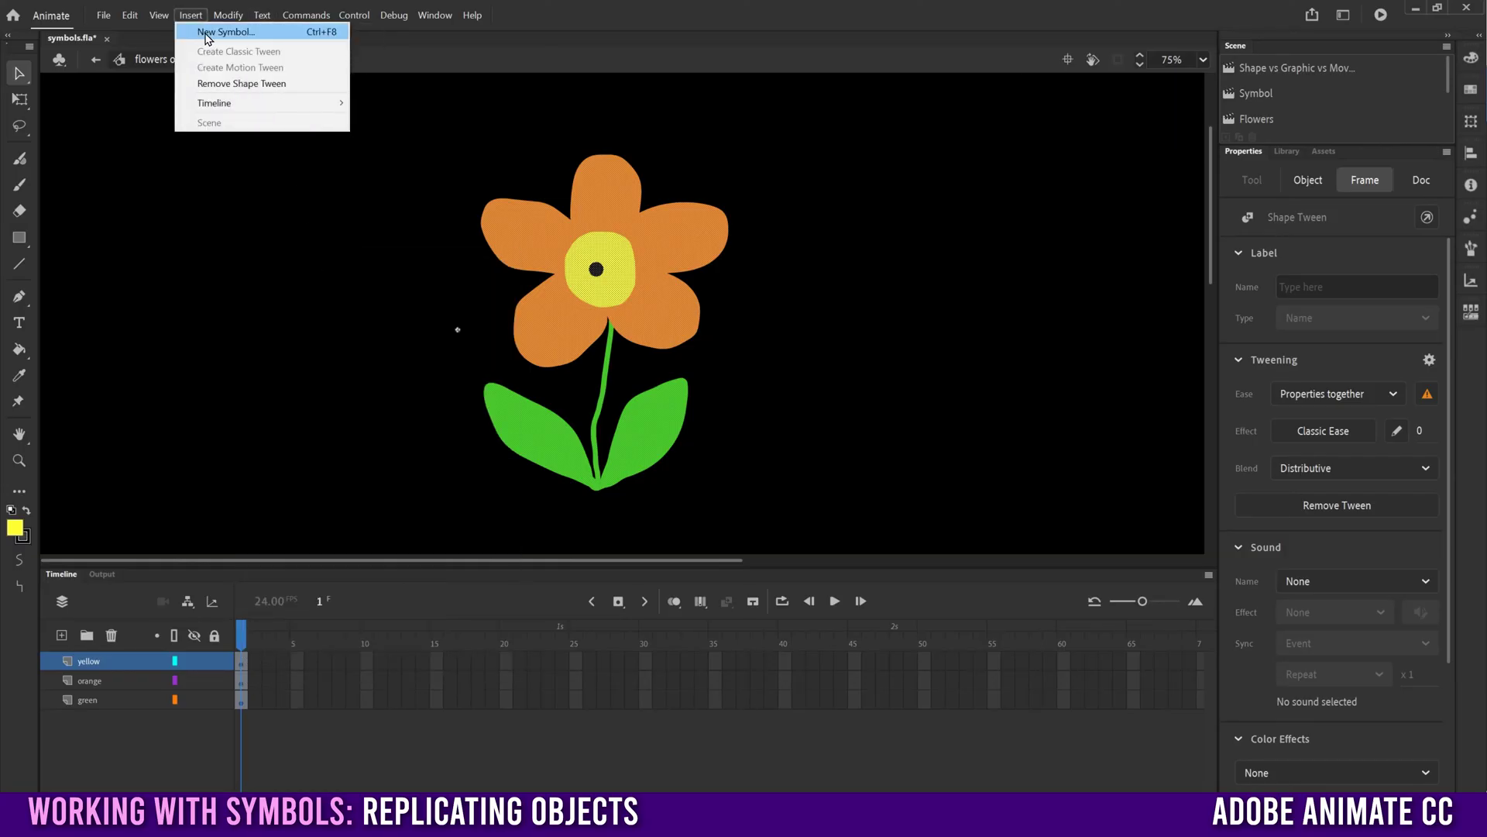
pyautogui.click(206, 34)
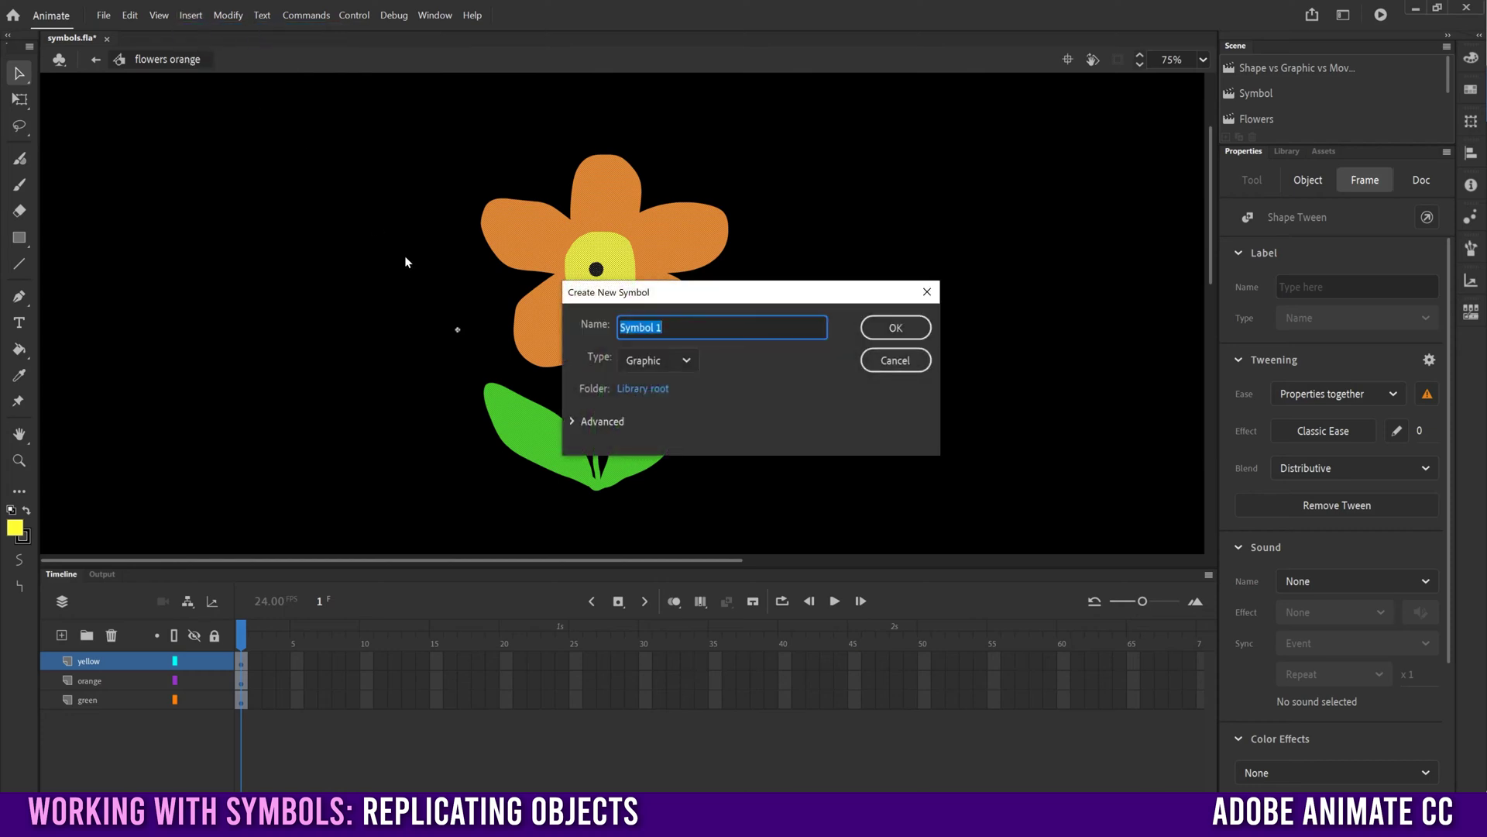
pyautogui.write('flower')
pyautogui.click(892, 328)
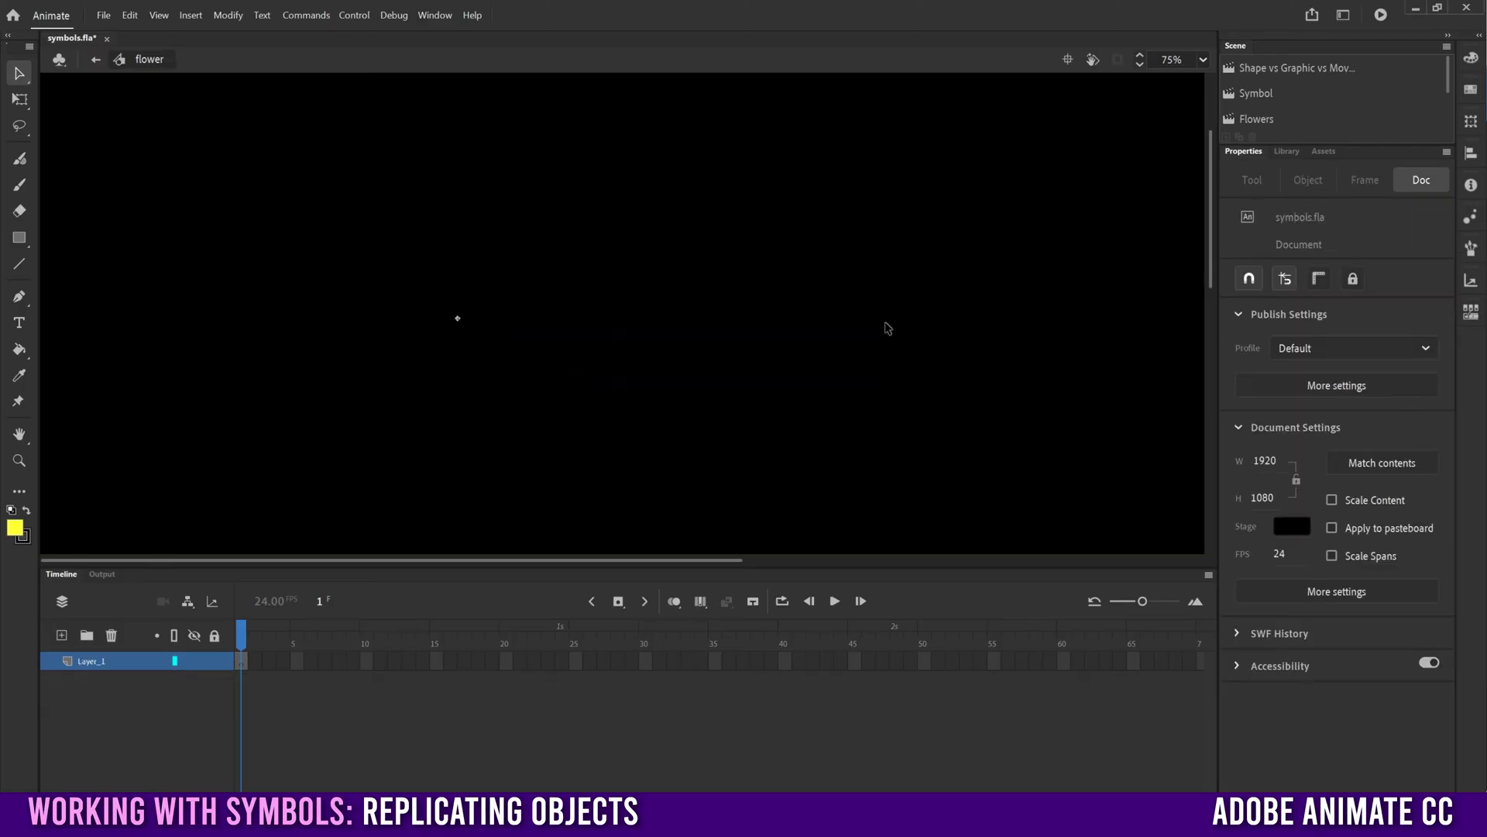
# Step: Paste the copied yellow, orange and green flower frames into frame 1 of Layer_1
pyautogui.click(245, 660)
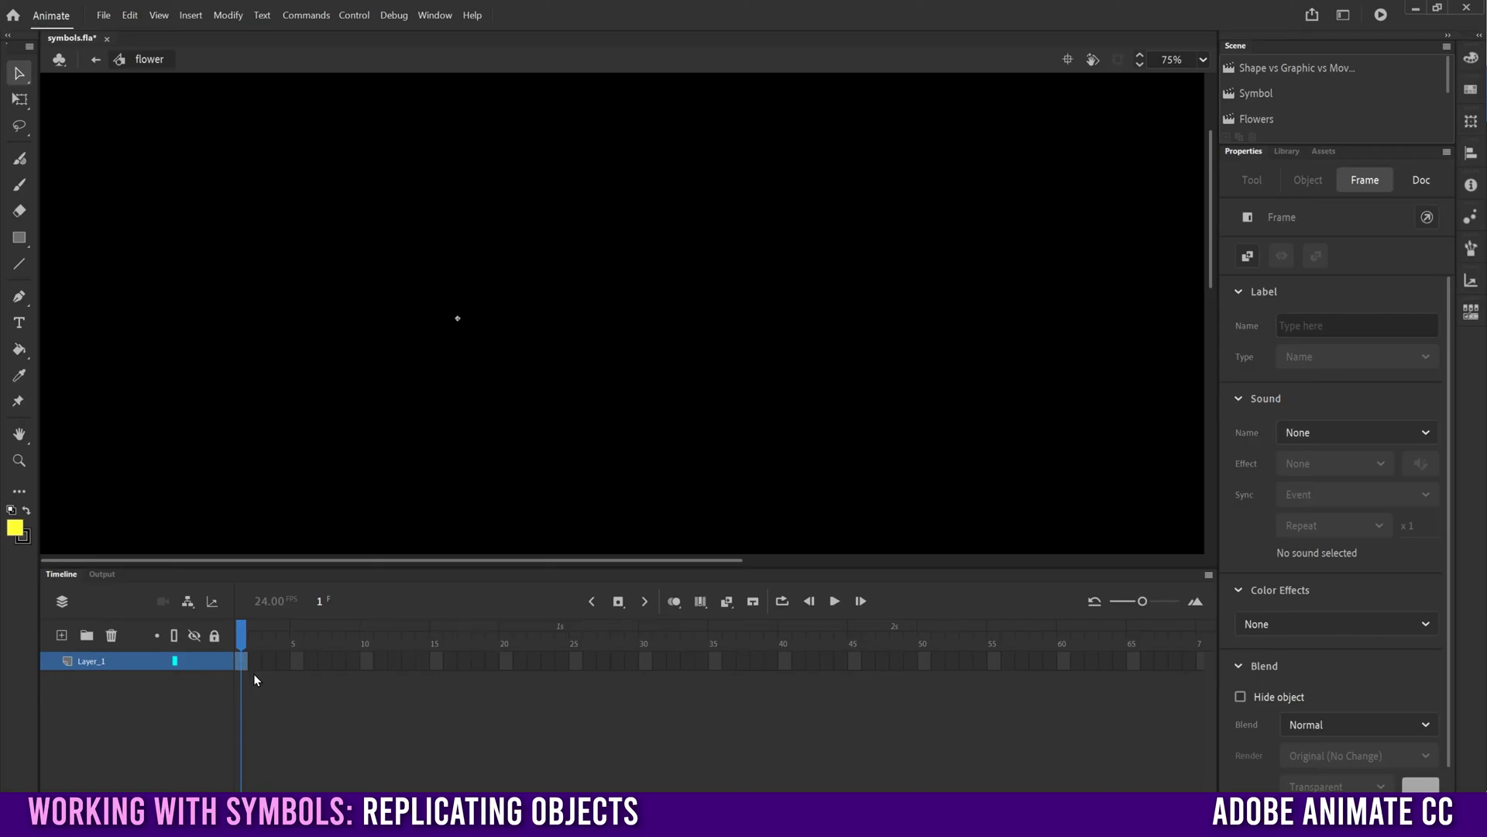
pyautogui.rightClick(239, 666)
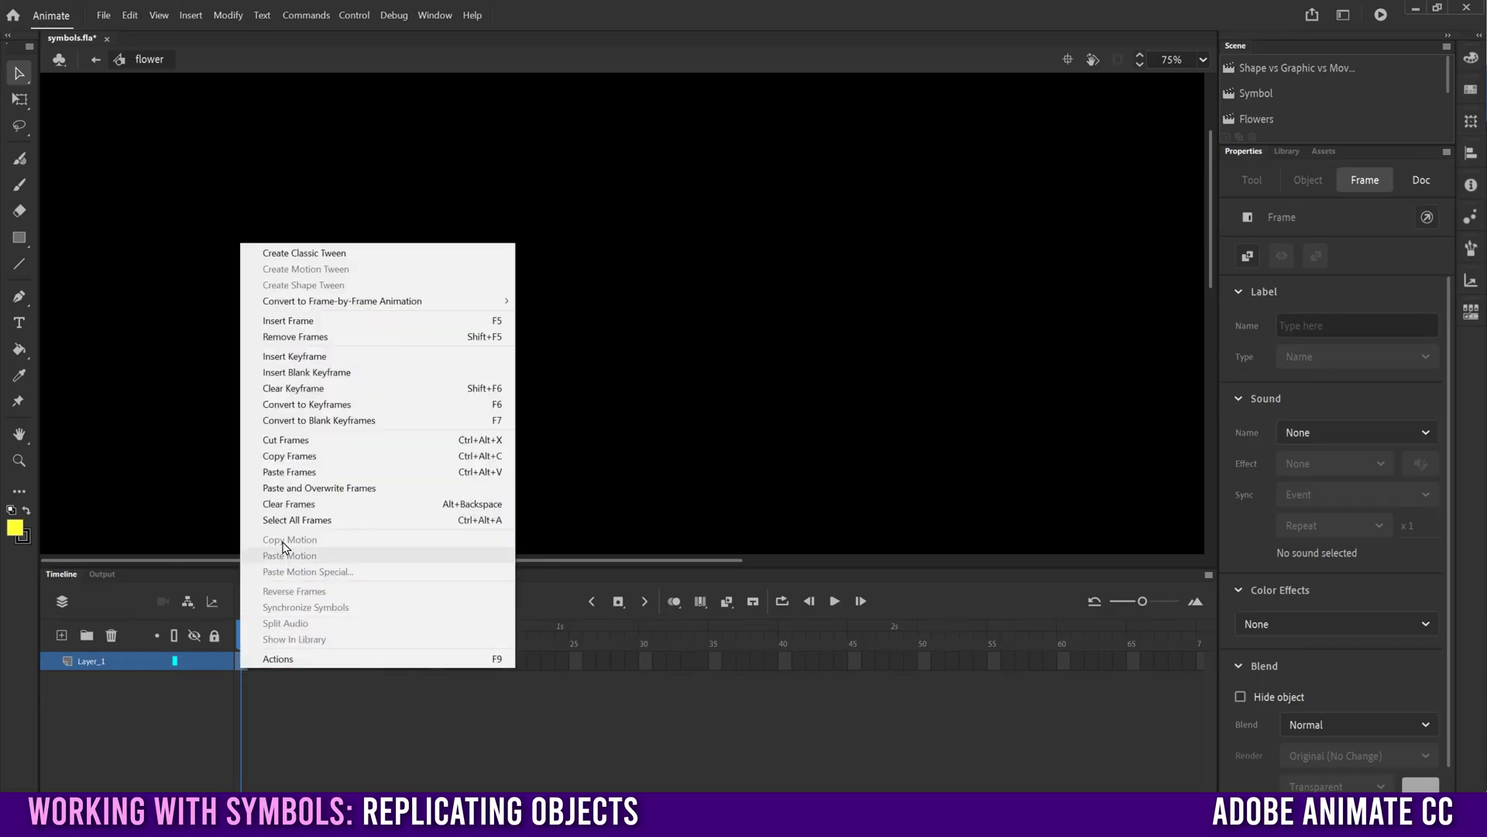
pyautogui.click(299, 474)
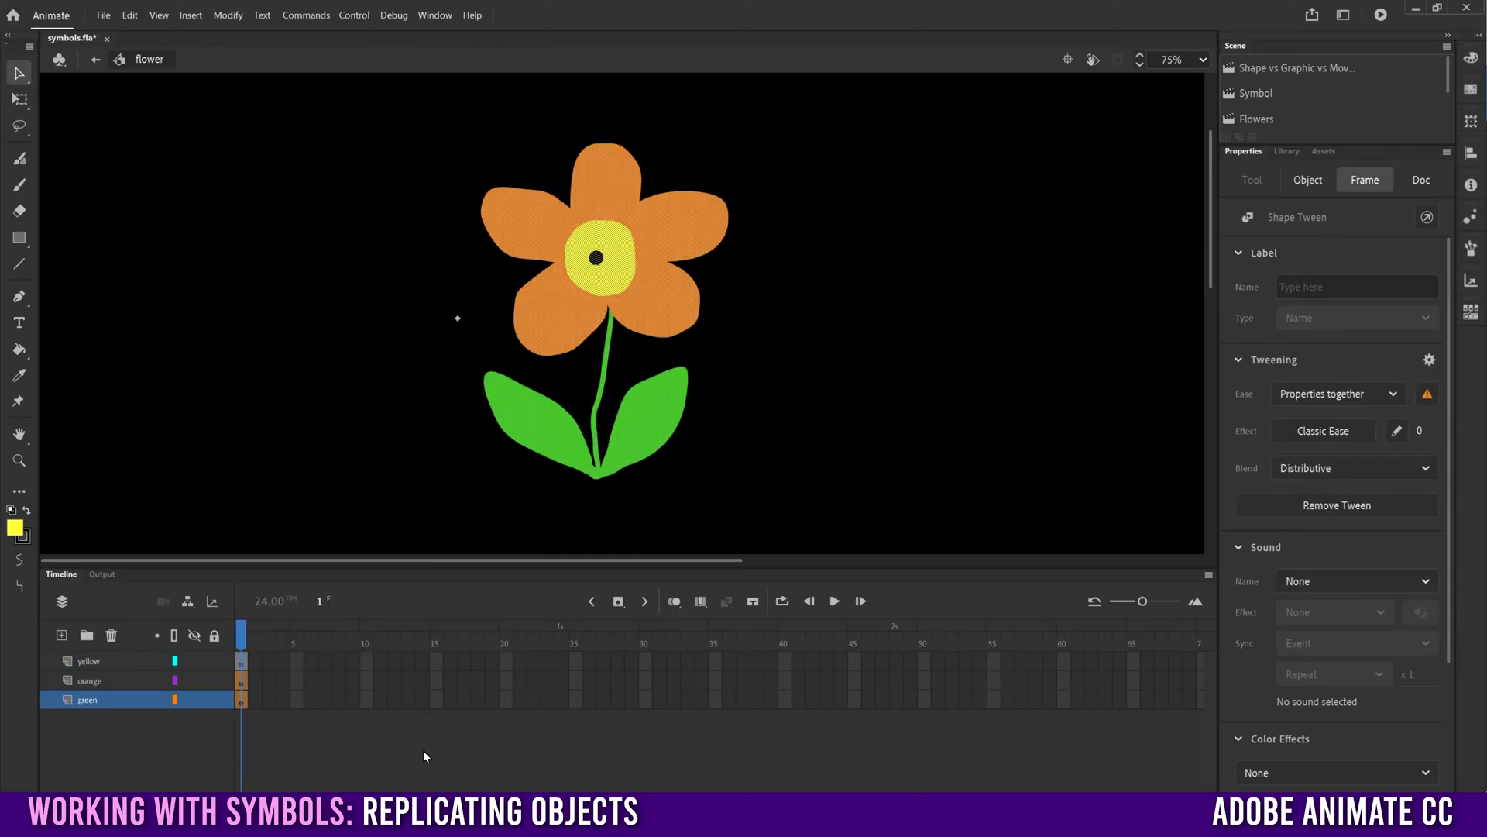
pyautogui.click(1286, 151)
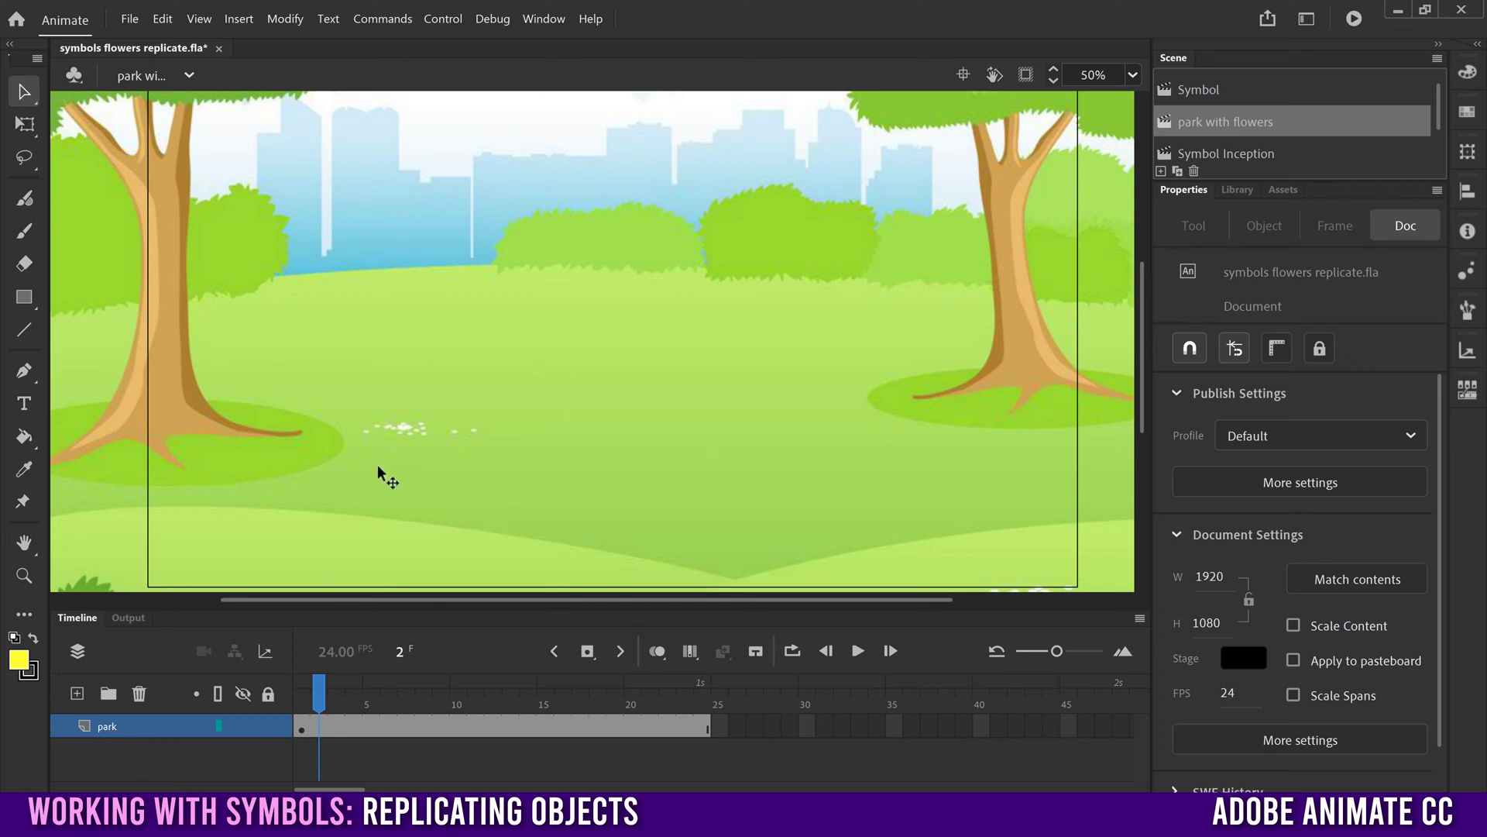
# Step: Add a layer above 'park', rename it 'flowers', and return the playhead to frame 1
pyautogui.click(77, 693)
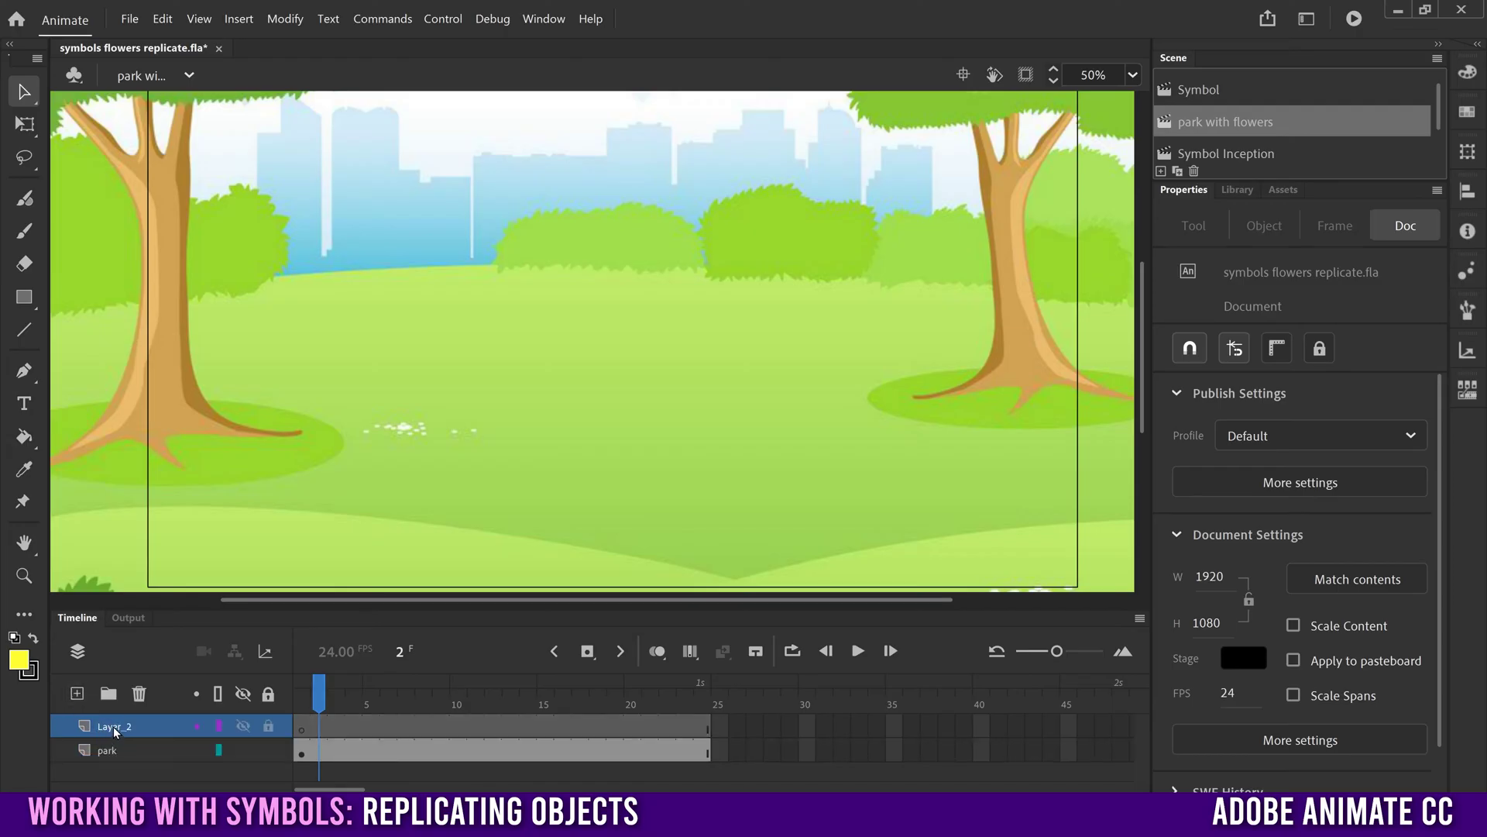
pyautogui.doubleClick(114, 728)
pyautogui.write('flowers')
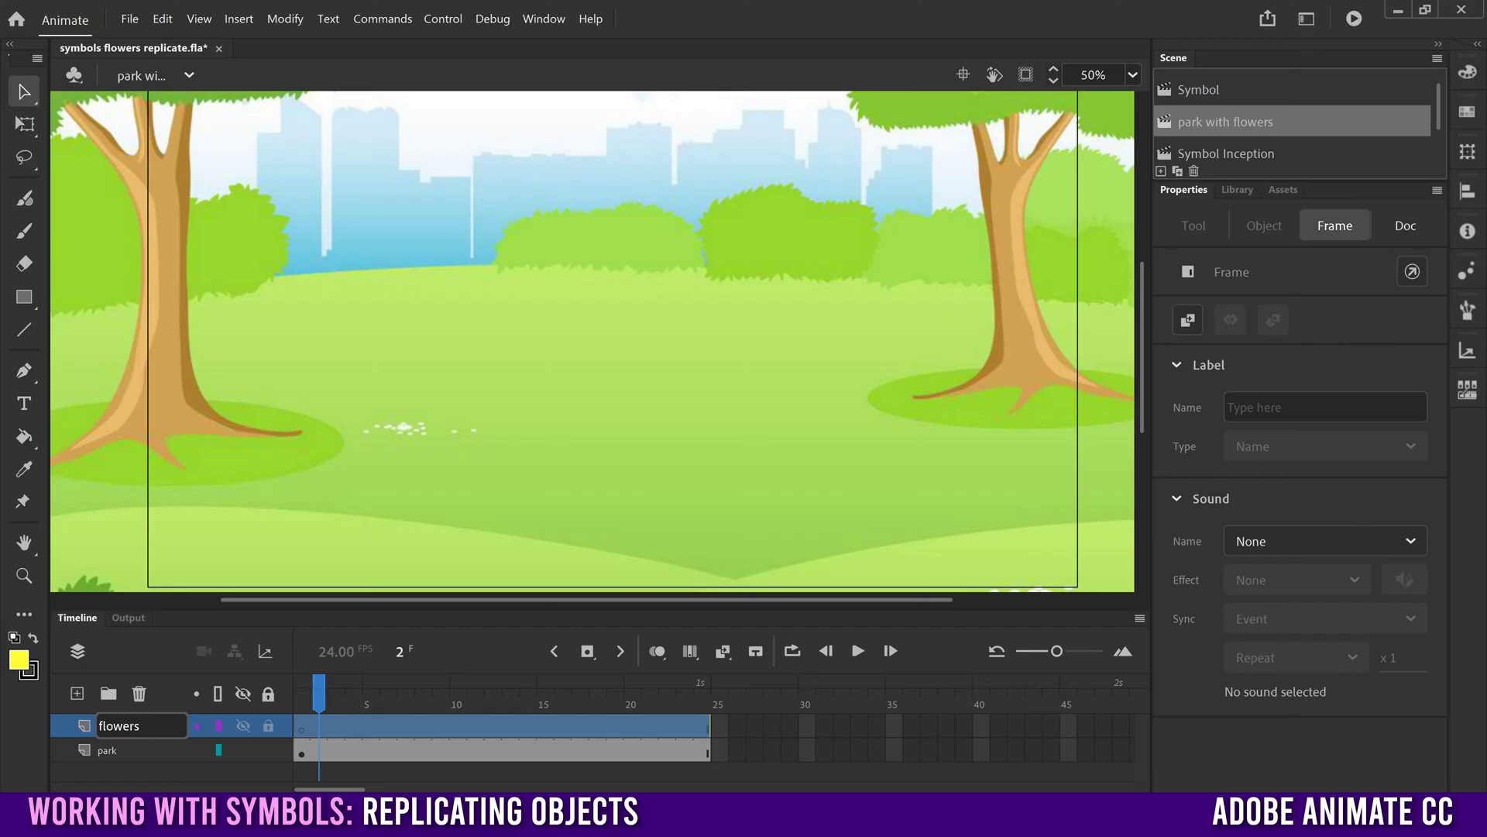
pyautogui.press('Return')
pyautogui.click(406, 722)
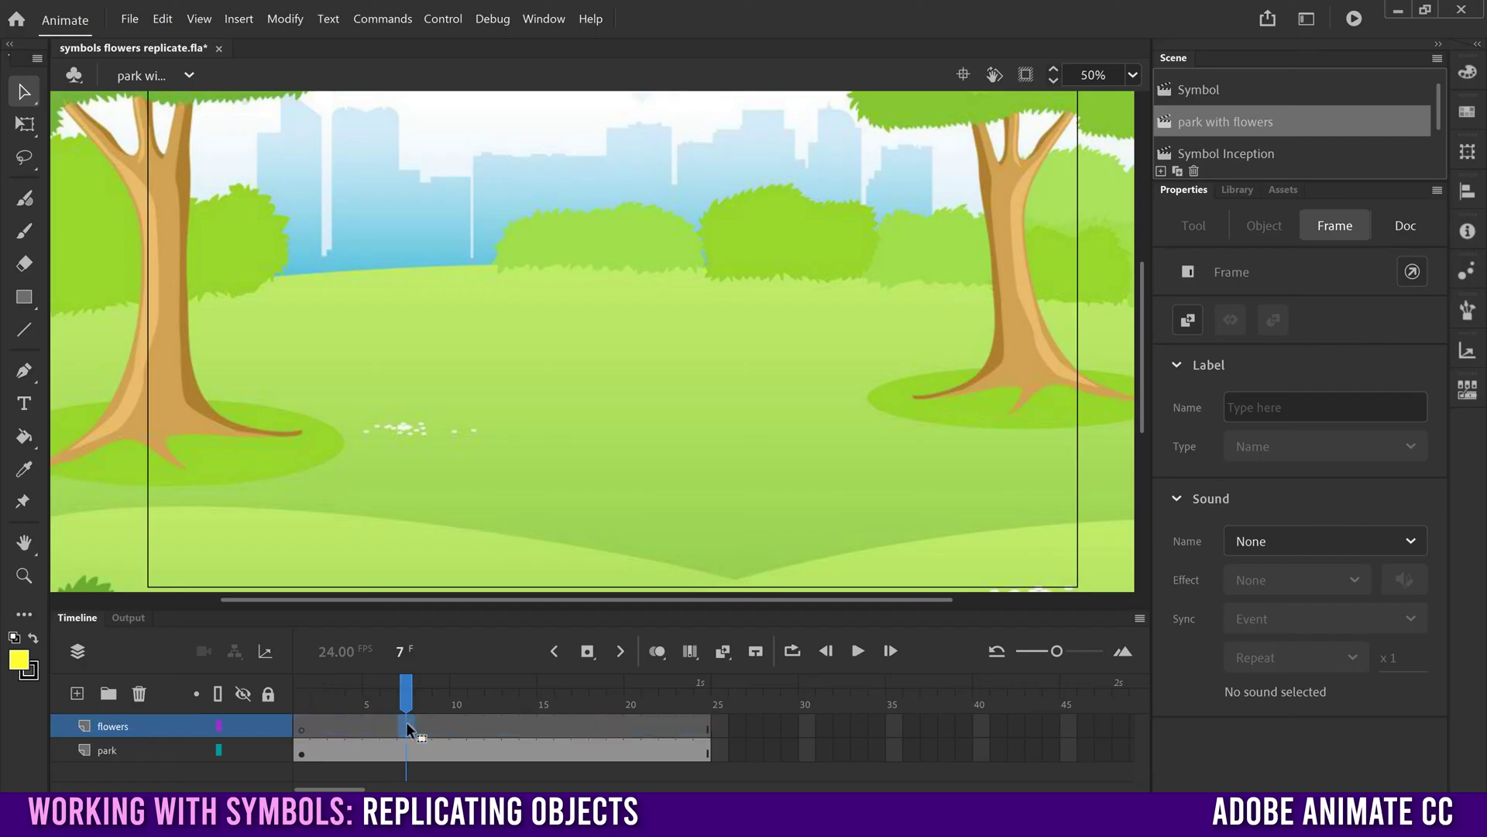
pyautogui.click(302, 728)
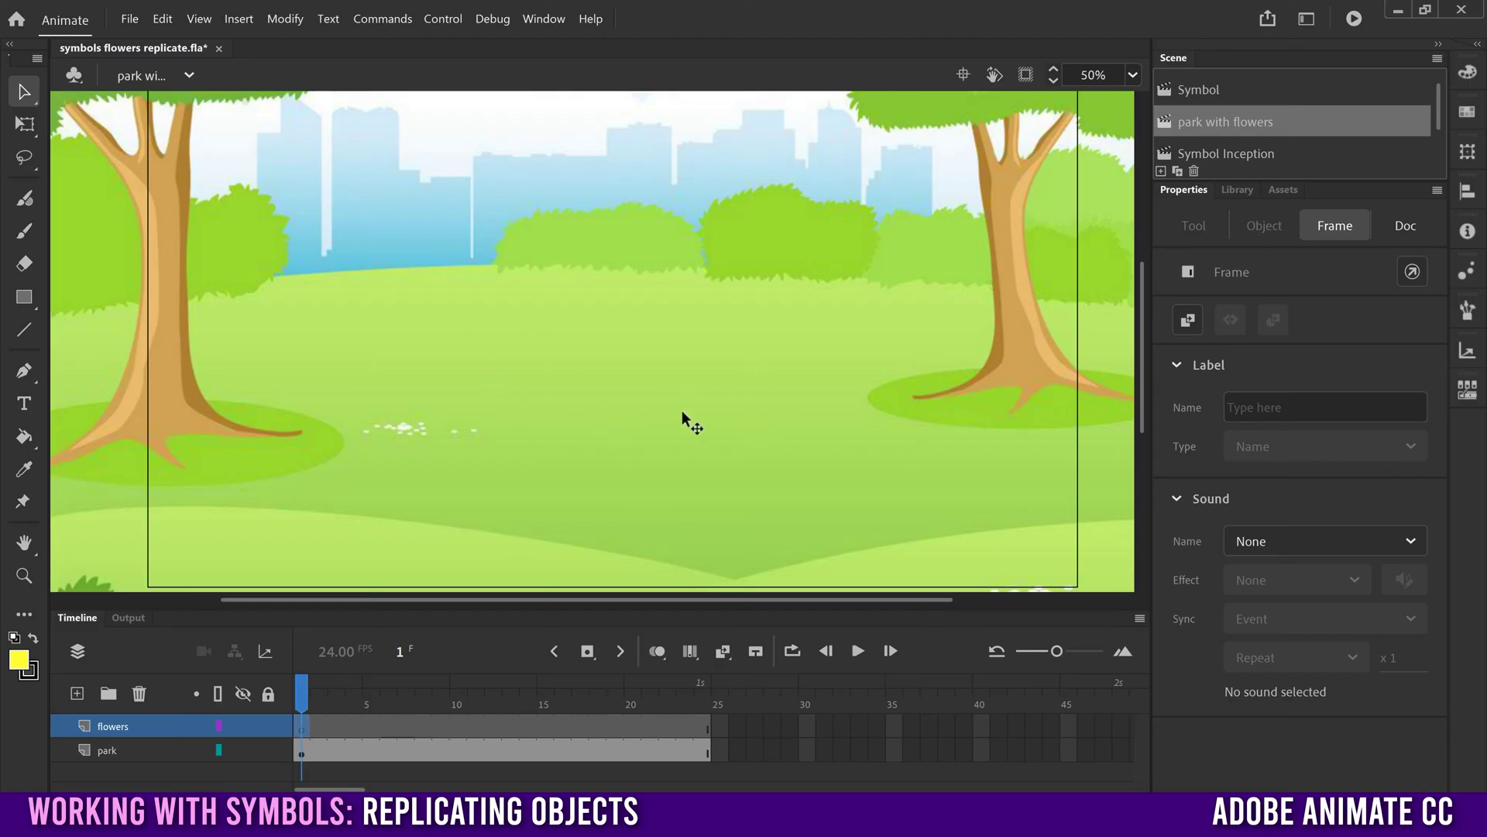
# Step: Drag three flower instances from the Library onto the left, centre and right of the park
pyautogui.click(1234, 189)
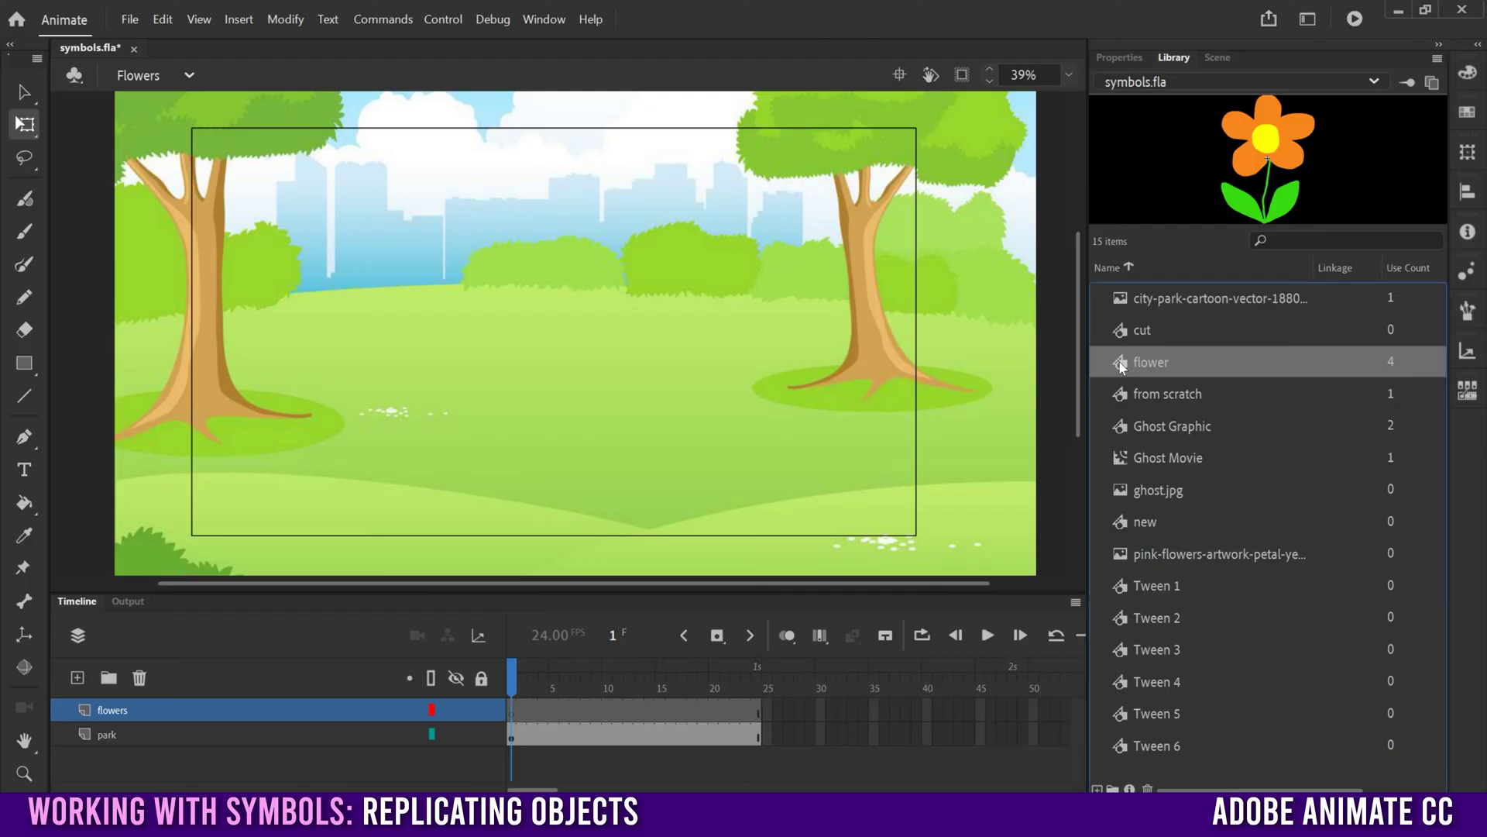
pyautogui.moveTo(1121, 364); pyautogui.dragTo(320, 419)
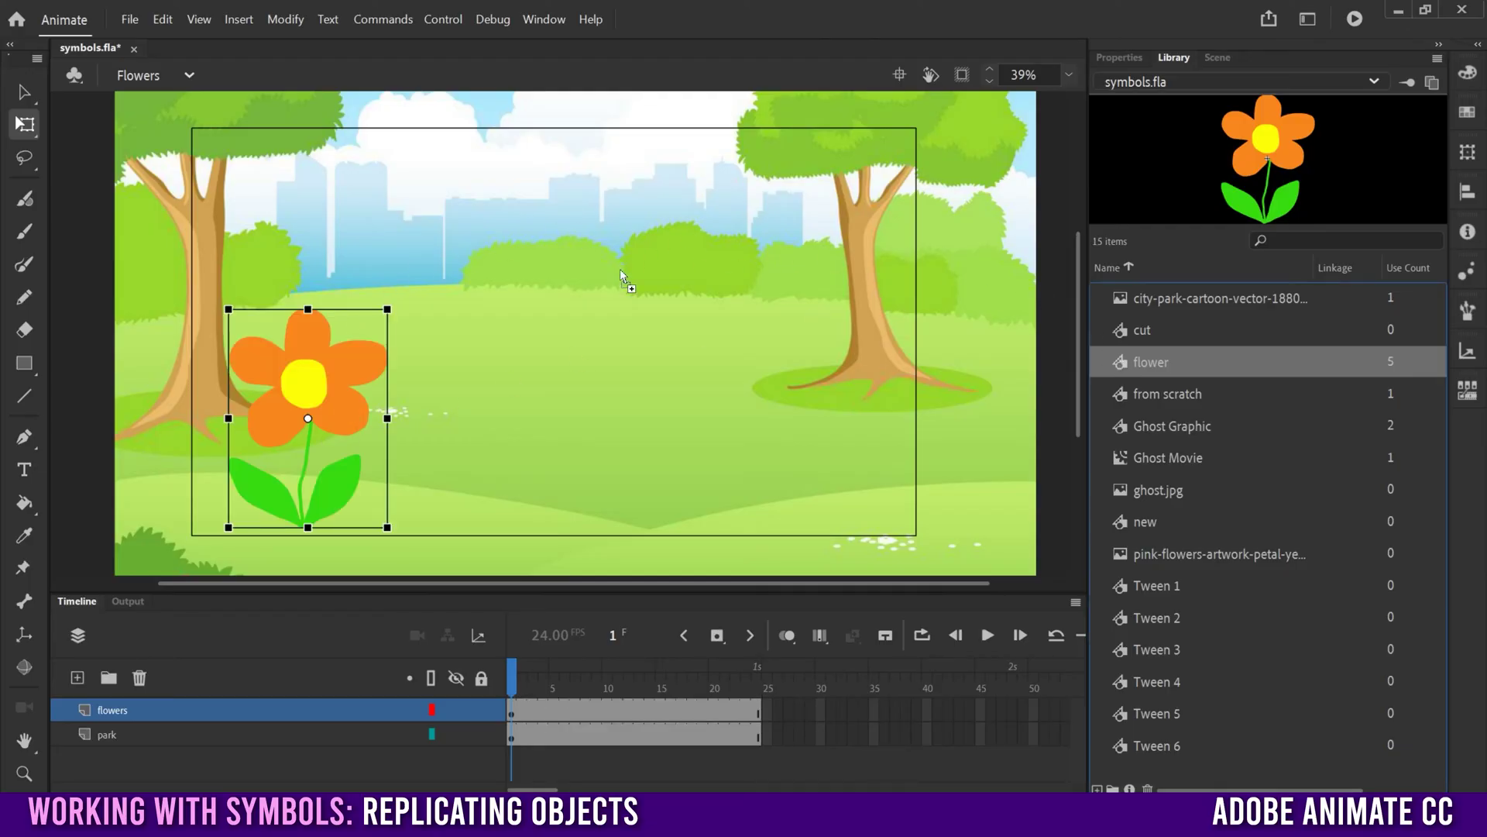
pyautogui.moveTo(522, 389); pyautogui.dragTo(530, 410)
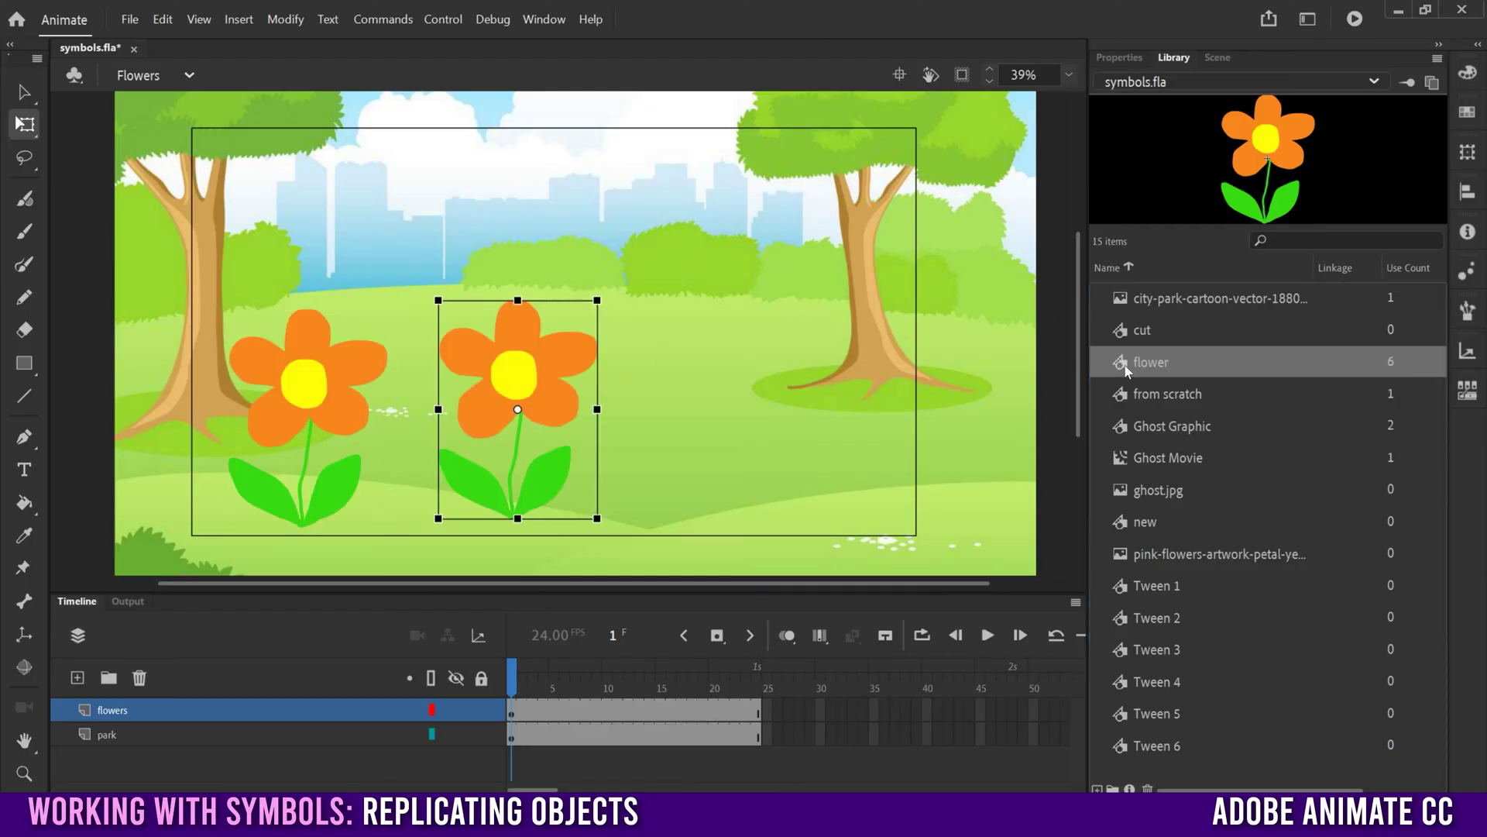
pyautogui.moveTo(1125, 367); pyautogui.dragTo(710, 424)
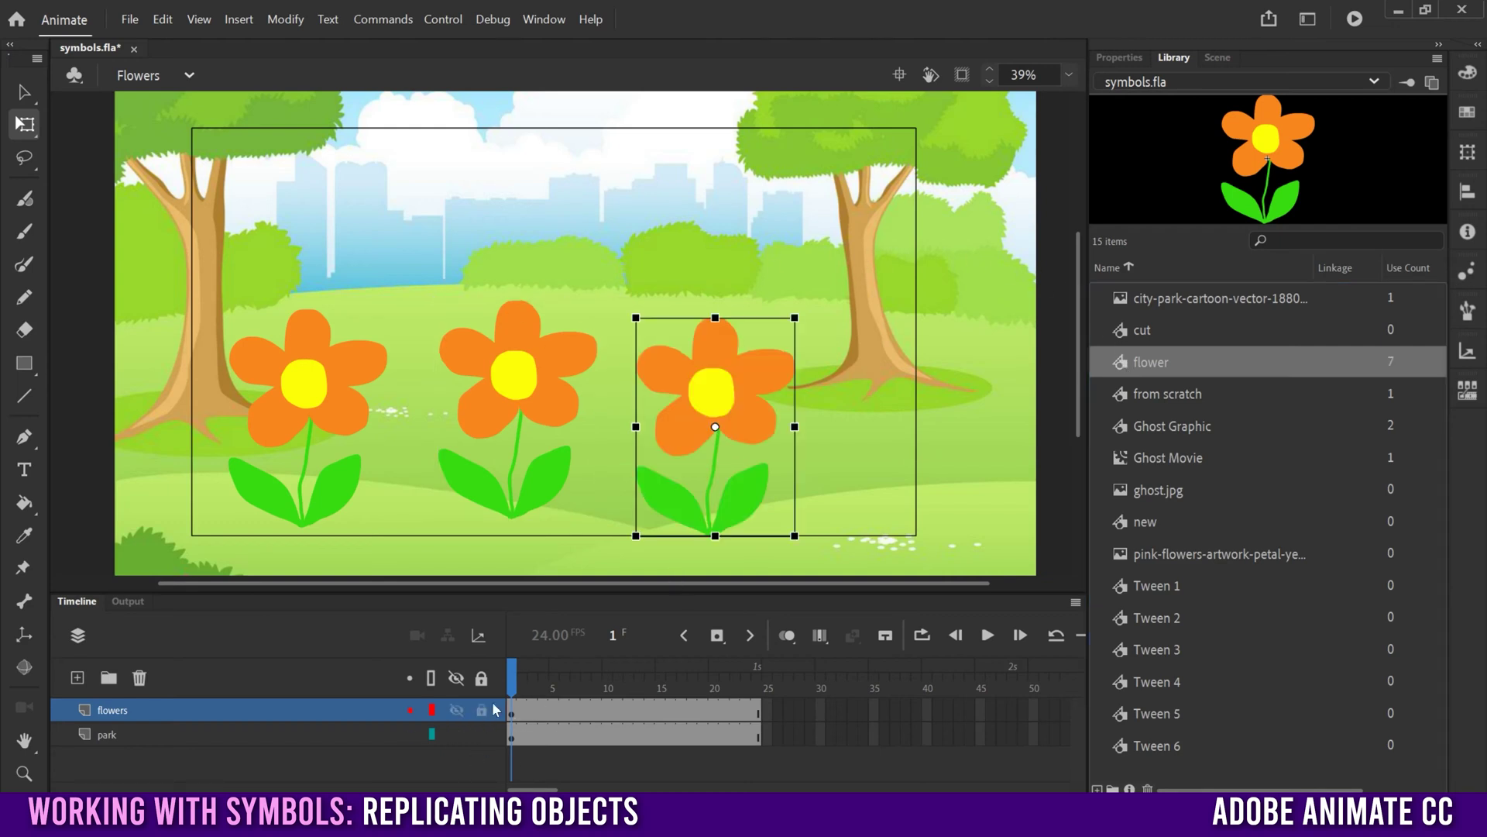
# Step: Nudge the right flower instance slightly up and right, then check each flower's selection
pyautogui.click(728, 403)
pyautogui.moveTo(744, 395); pyautogui.dragTo(767, 345)
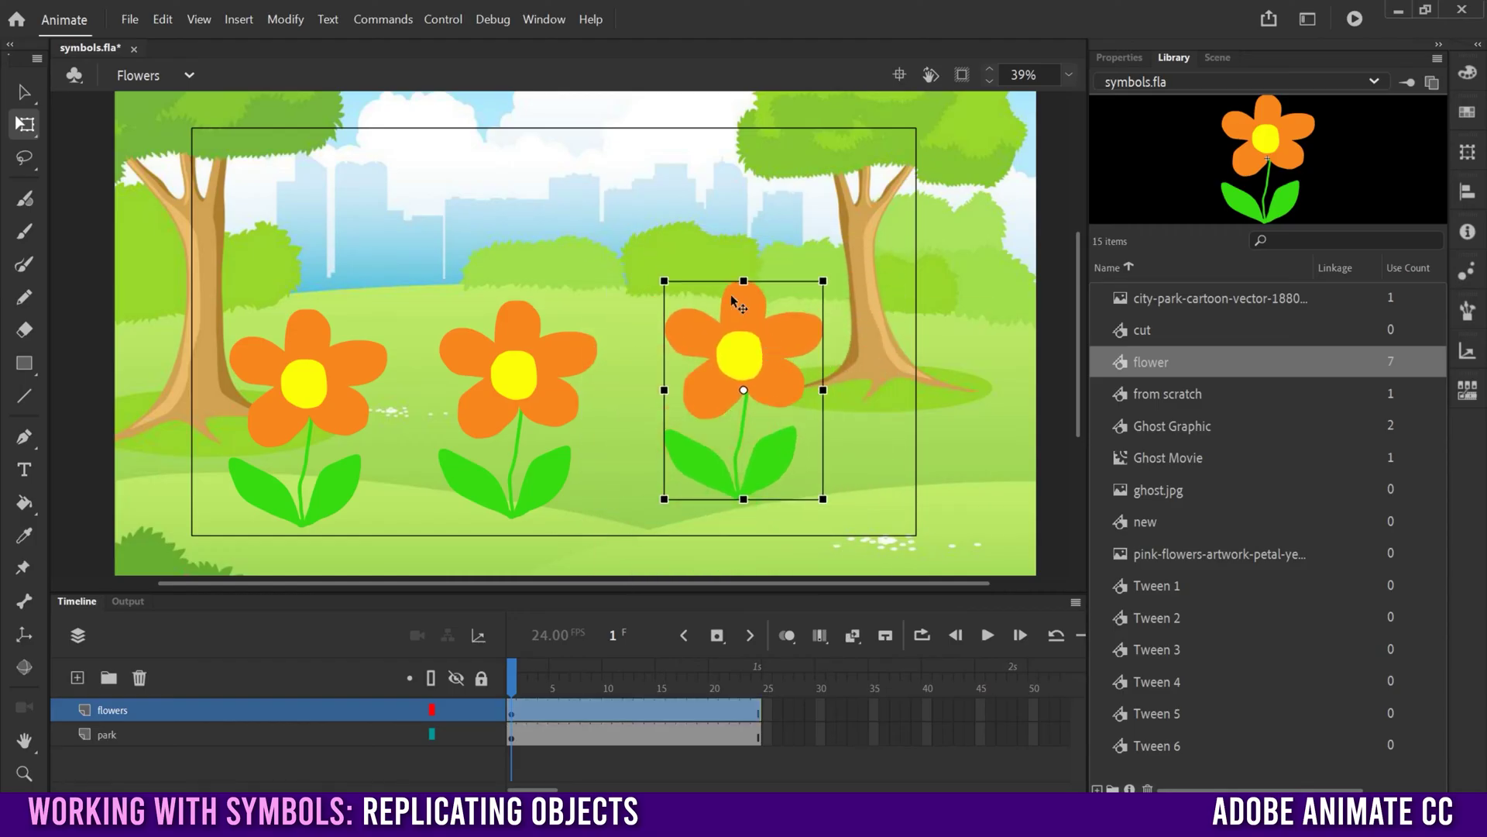
pyautogui.click(536, 351)
pyautogui.click(322, 370)
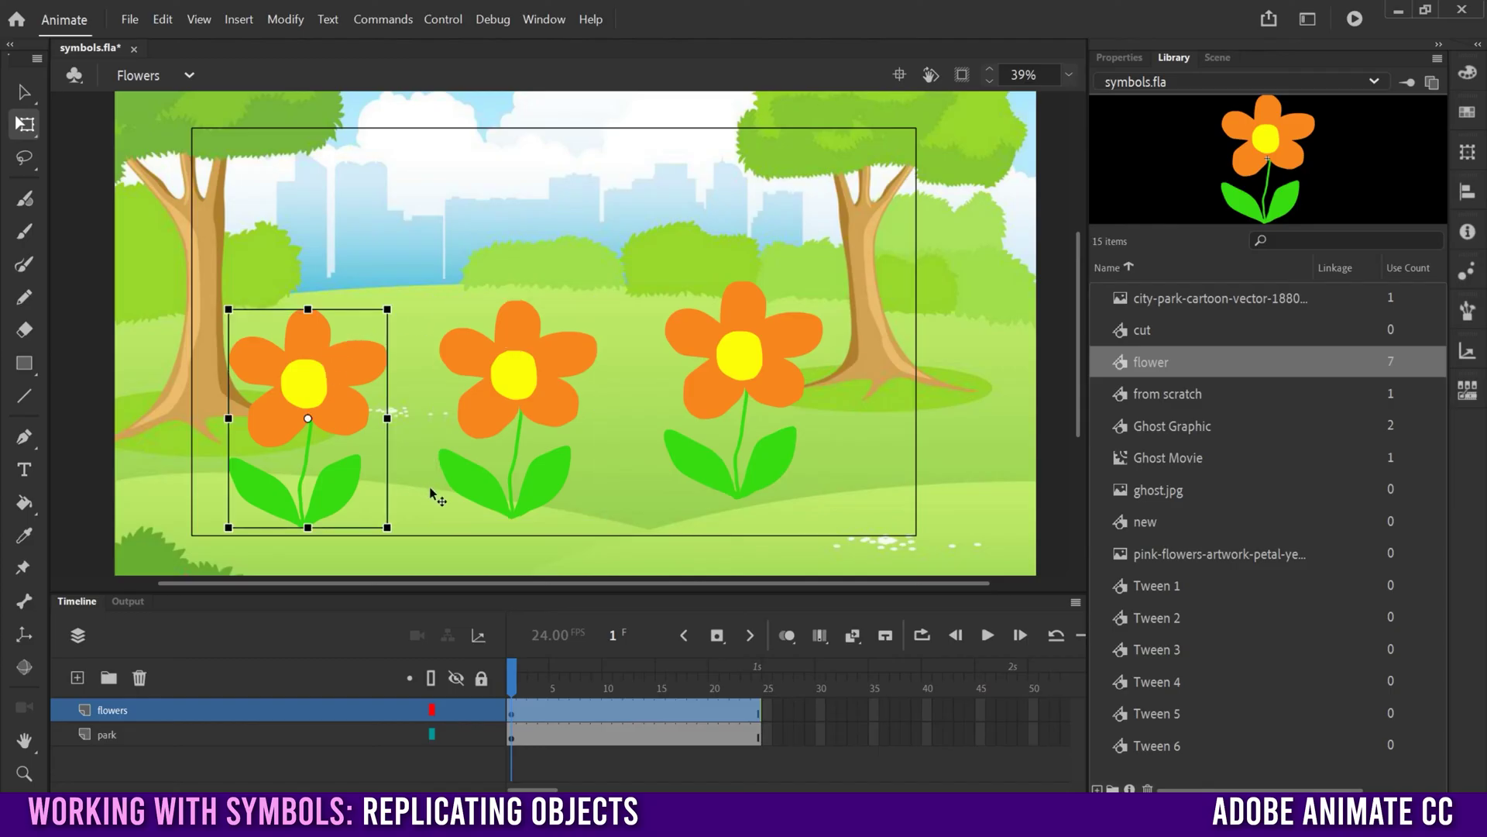
pyautogui.click(734, 351)
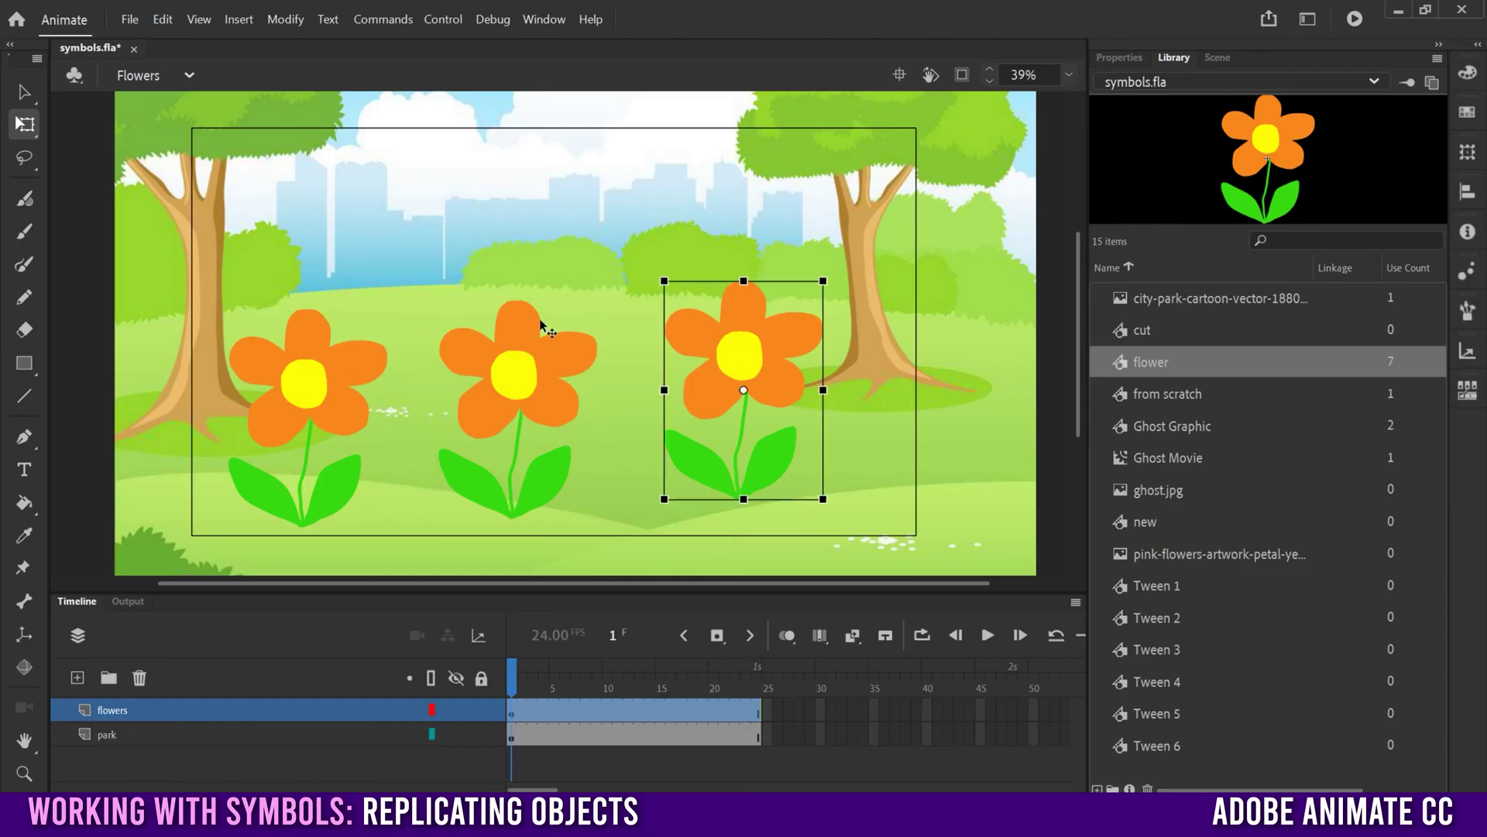
pyautogui.click(523, 350)
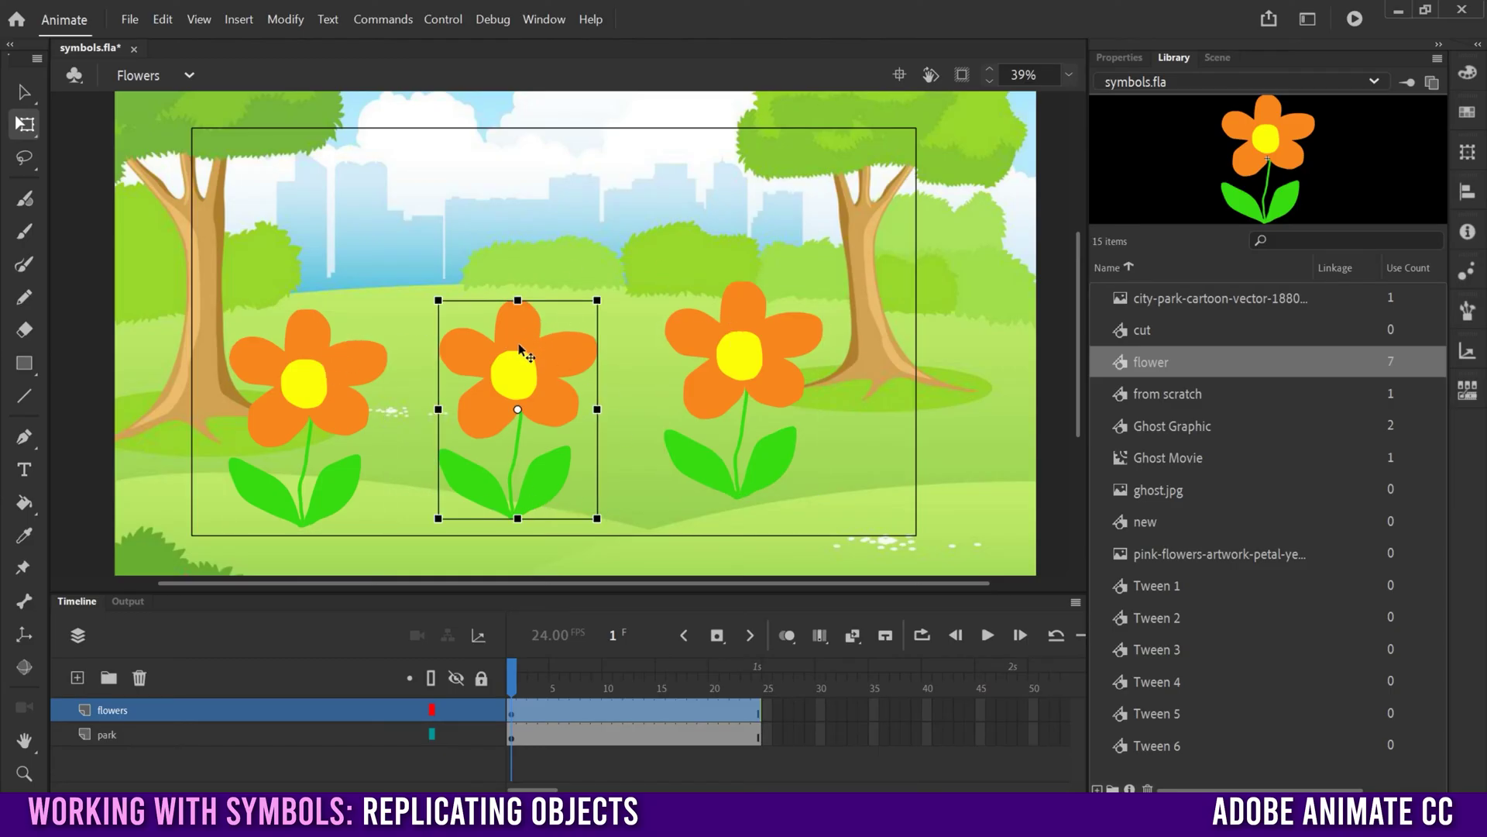
# Step: Edit the flower symbol in place and drag its left petal out into a pointed tip
pyautogui.doubleClick(520, 352)
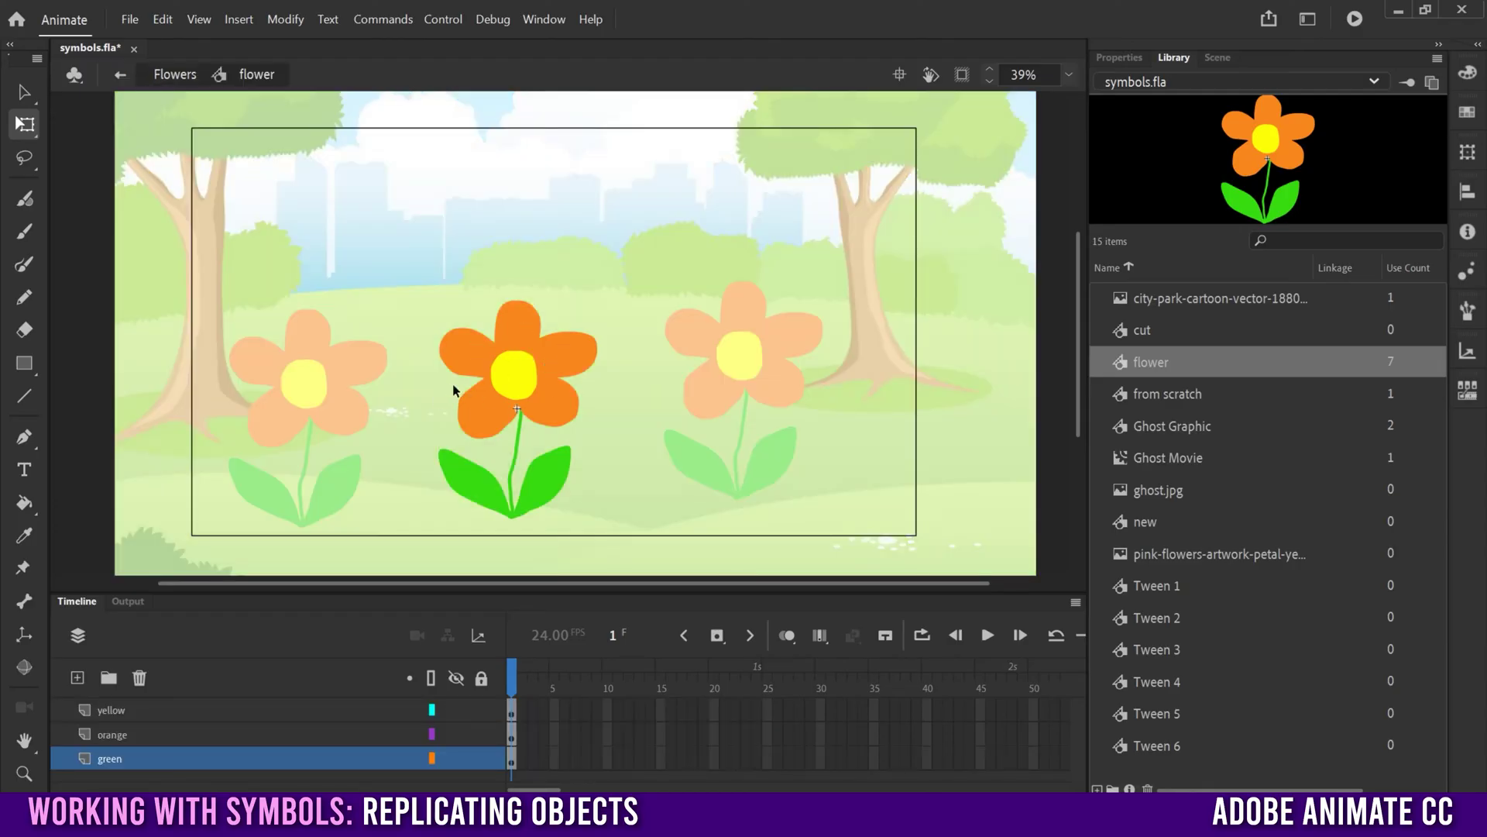
pyautogui.click(23, 92)
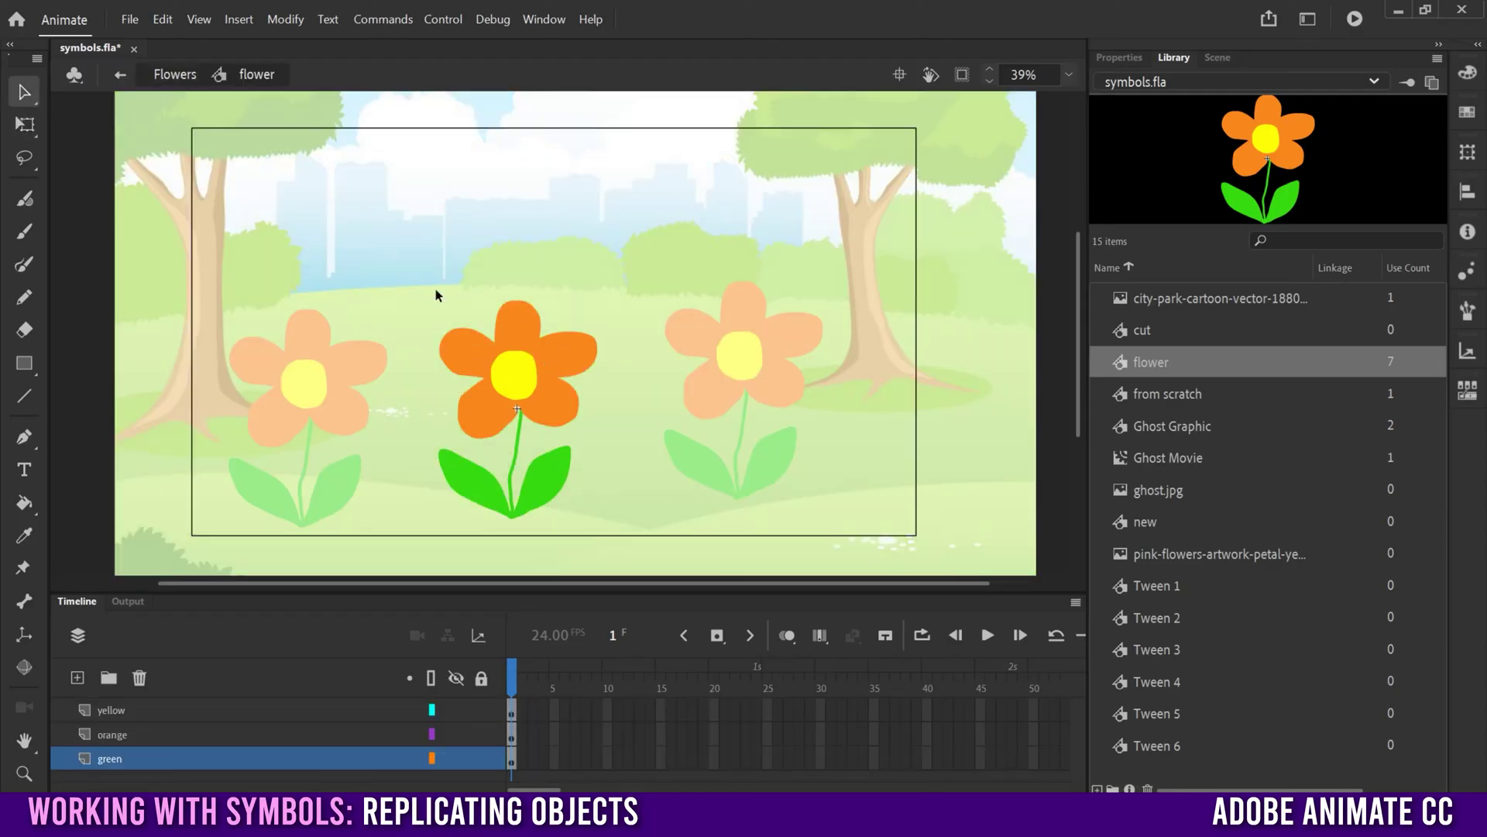
pyautogui.moveTo(449, 341); pyautogui.dragTo(435, 286)
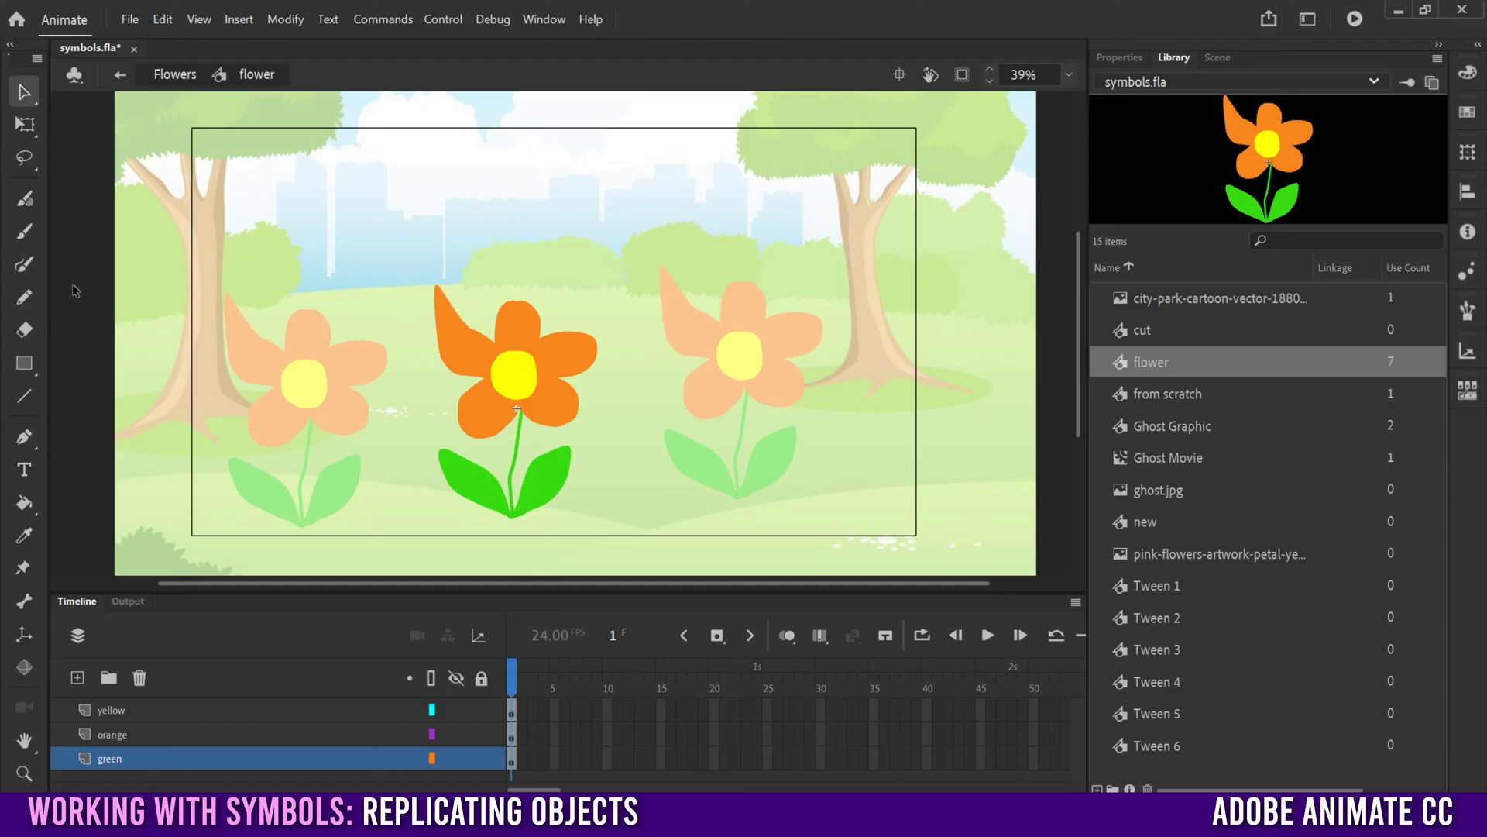
# Step: Change the flower centre's fill colour to #CC6633
pyautogui.click(519, 380)
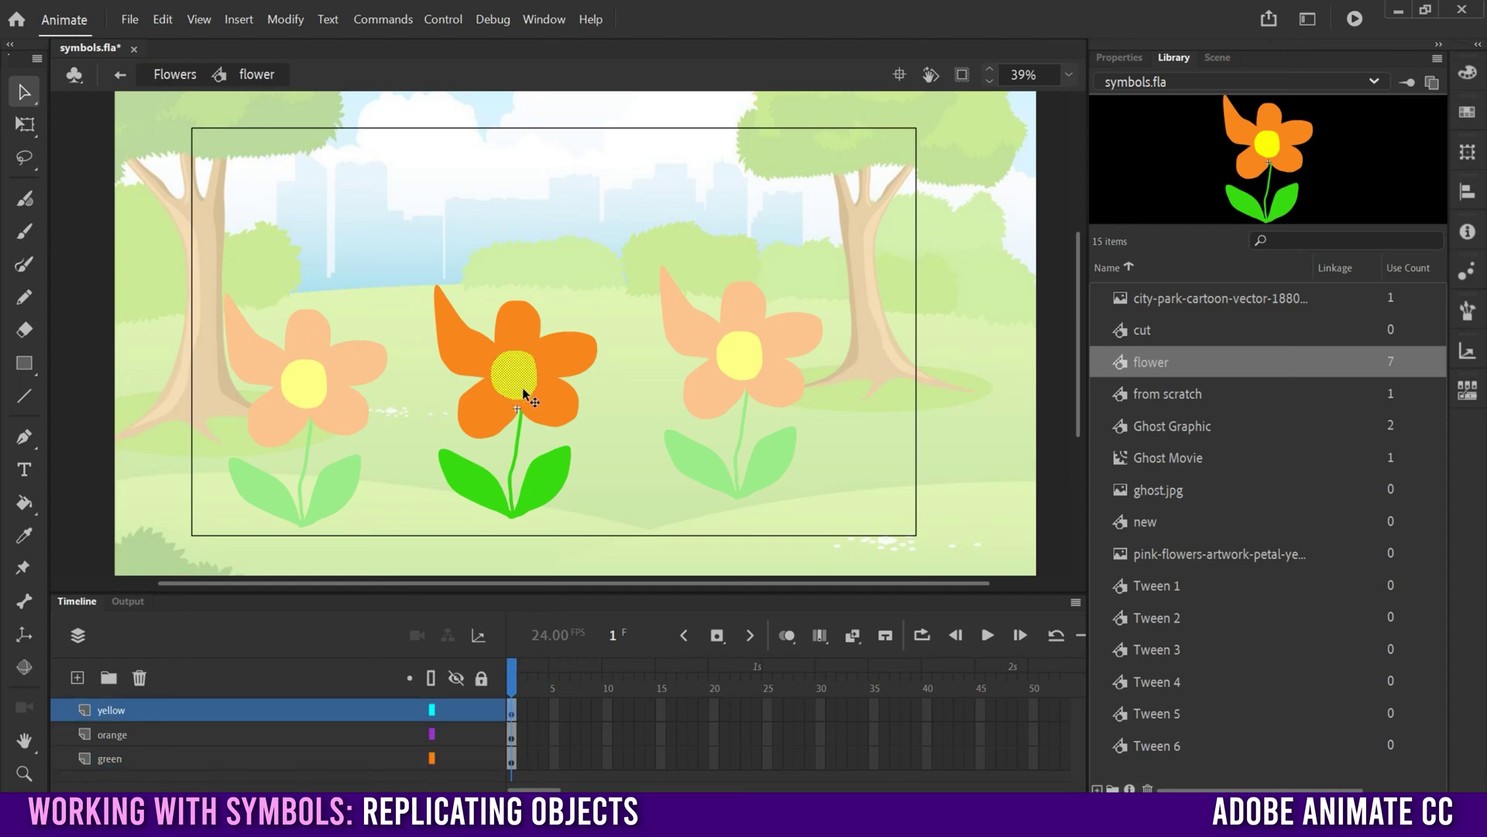
pyautogui.click(1133, 59)
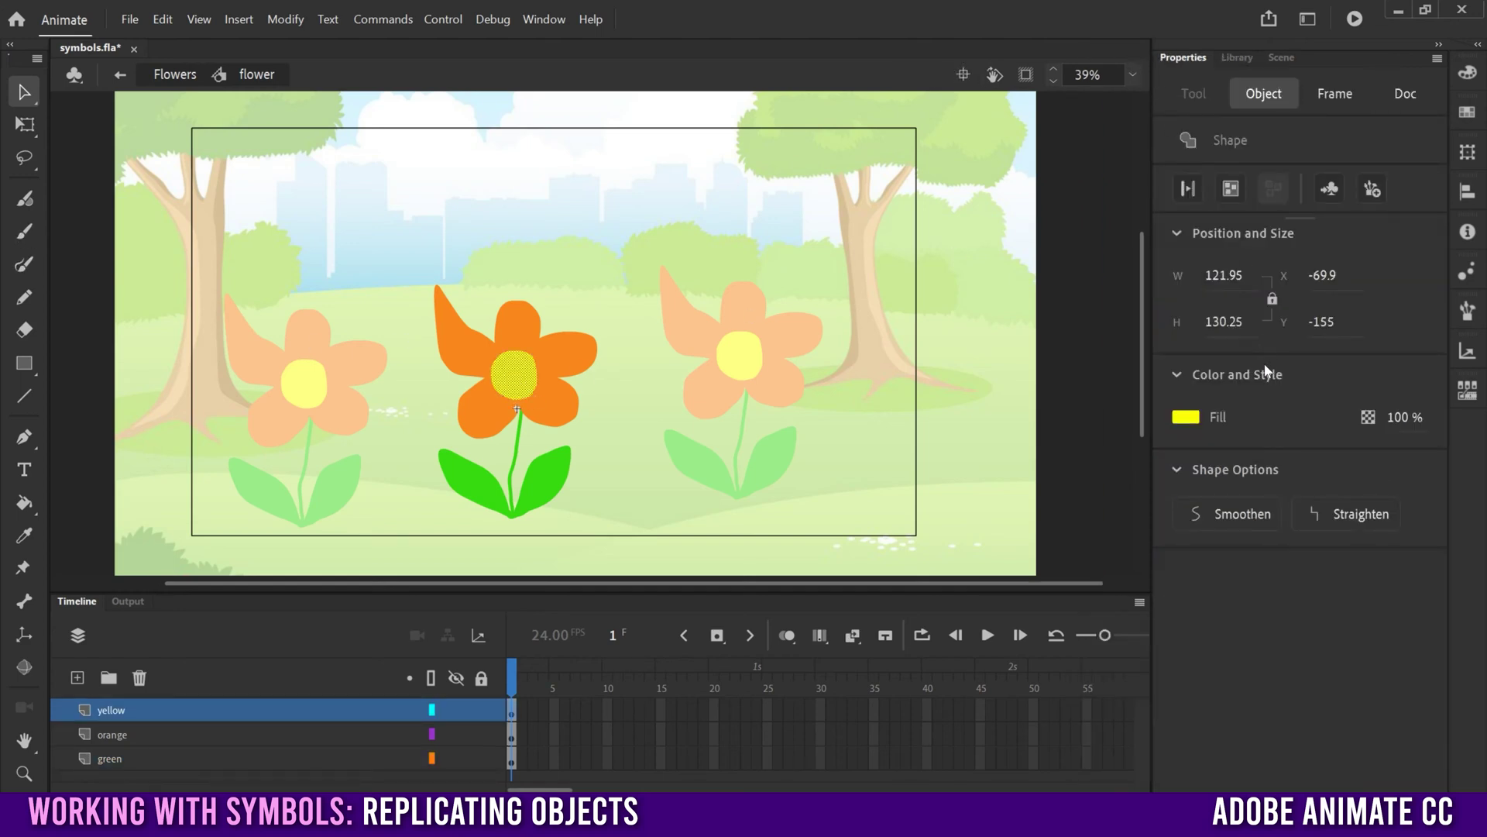
pyautogui.click(1188, 418)
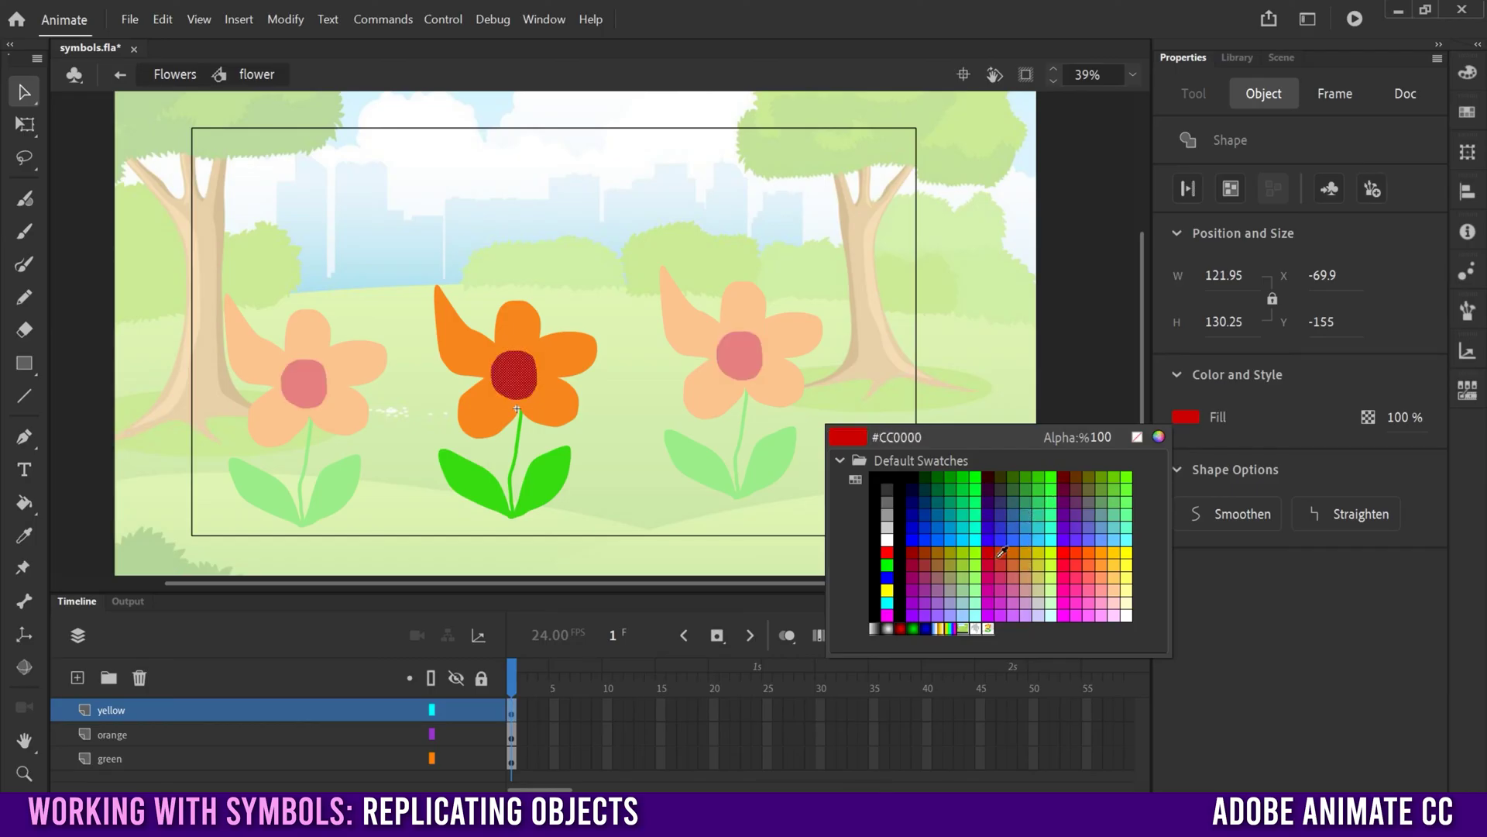
pyautogui.click(1022, 552)
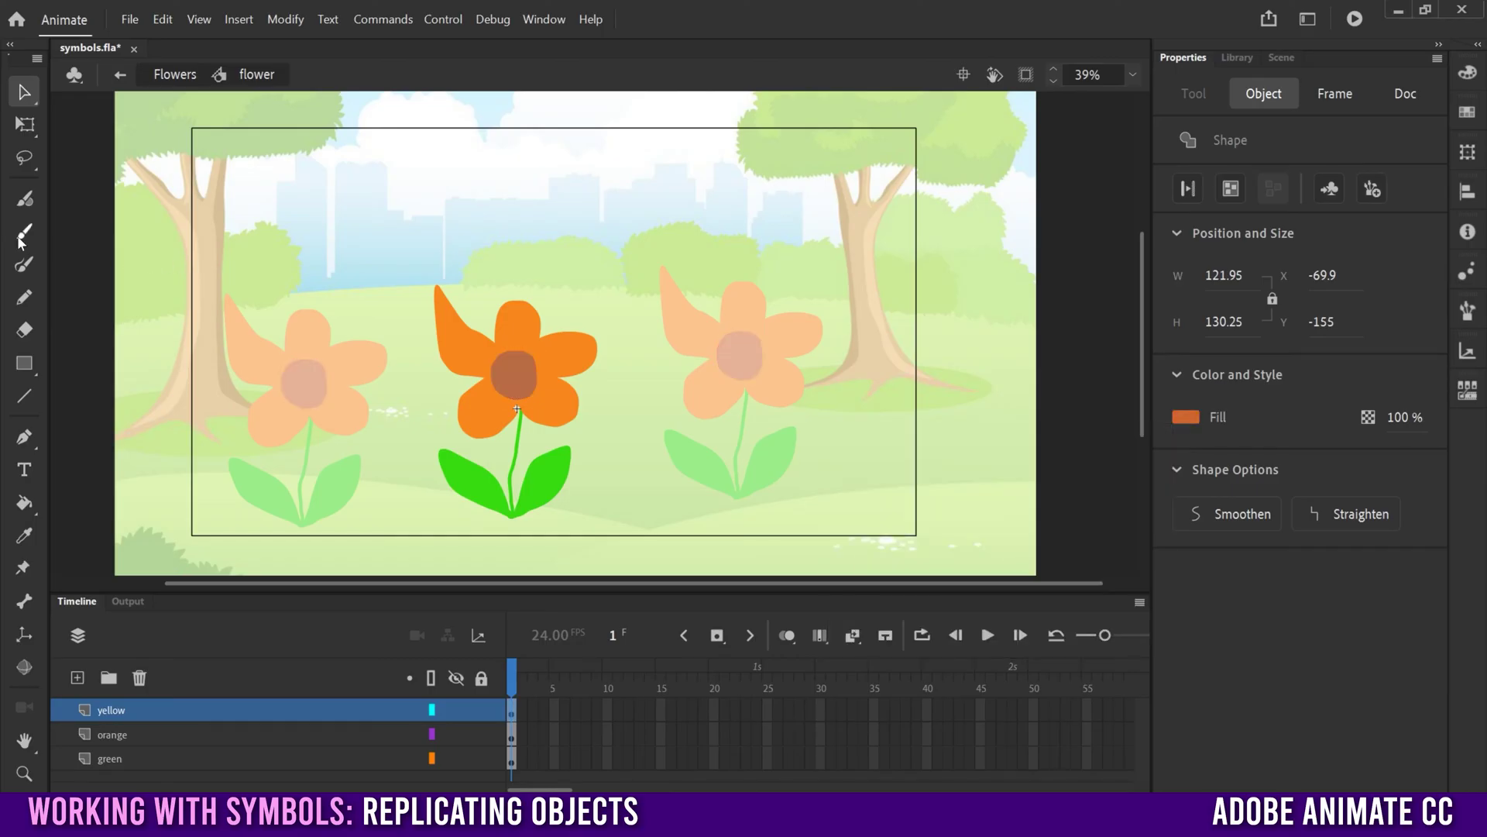
pyautogui.click(399, 292)
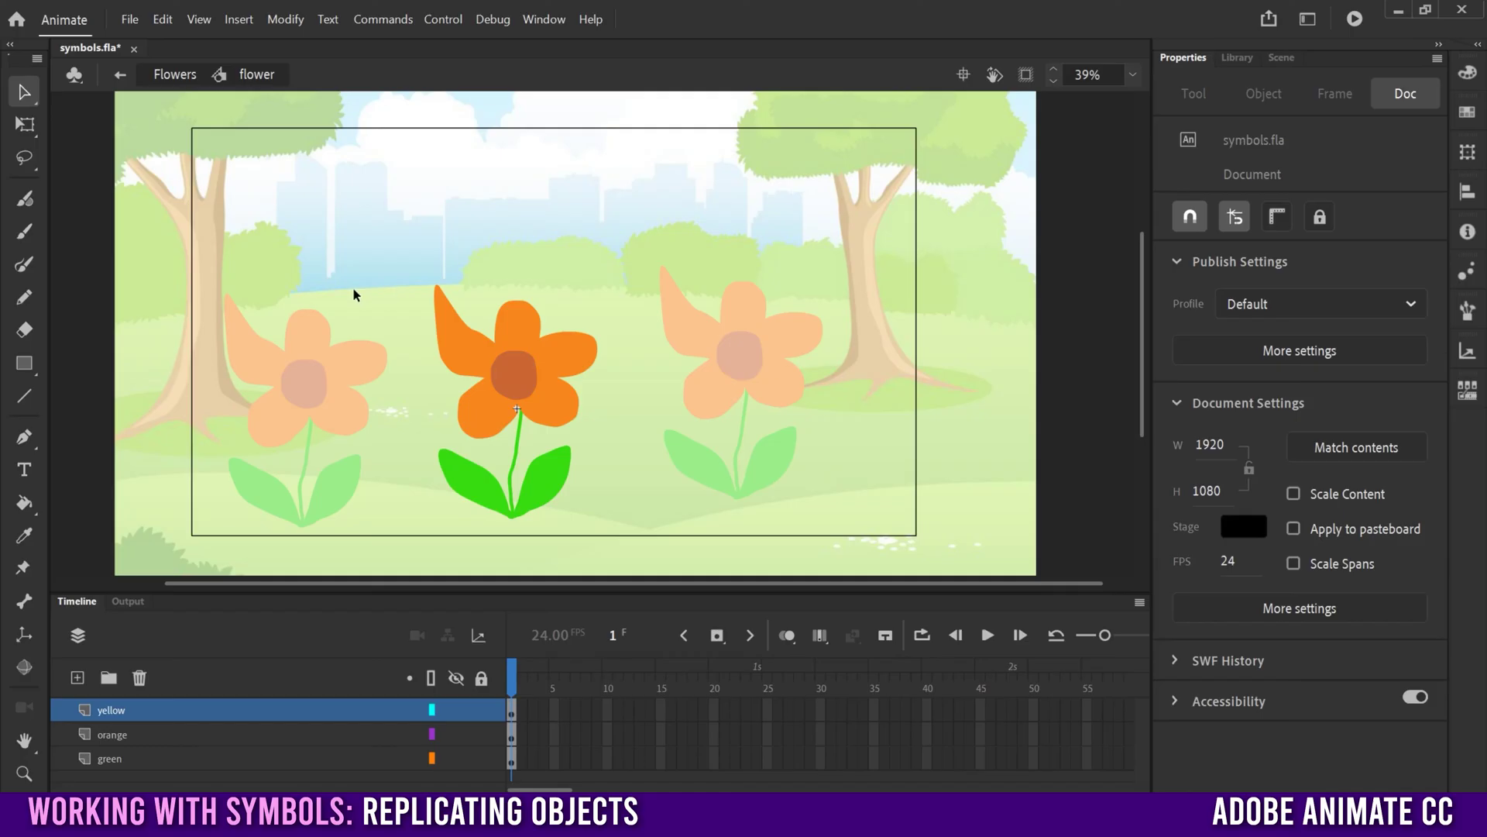
# Step: Paint a black dot at the flower's centre with a size-26 brush
pyautogui.click(26, 235)
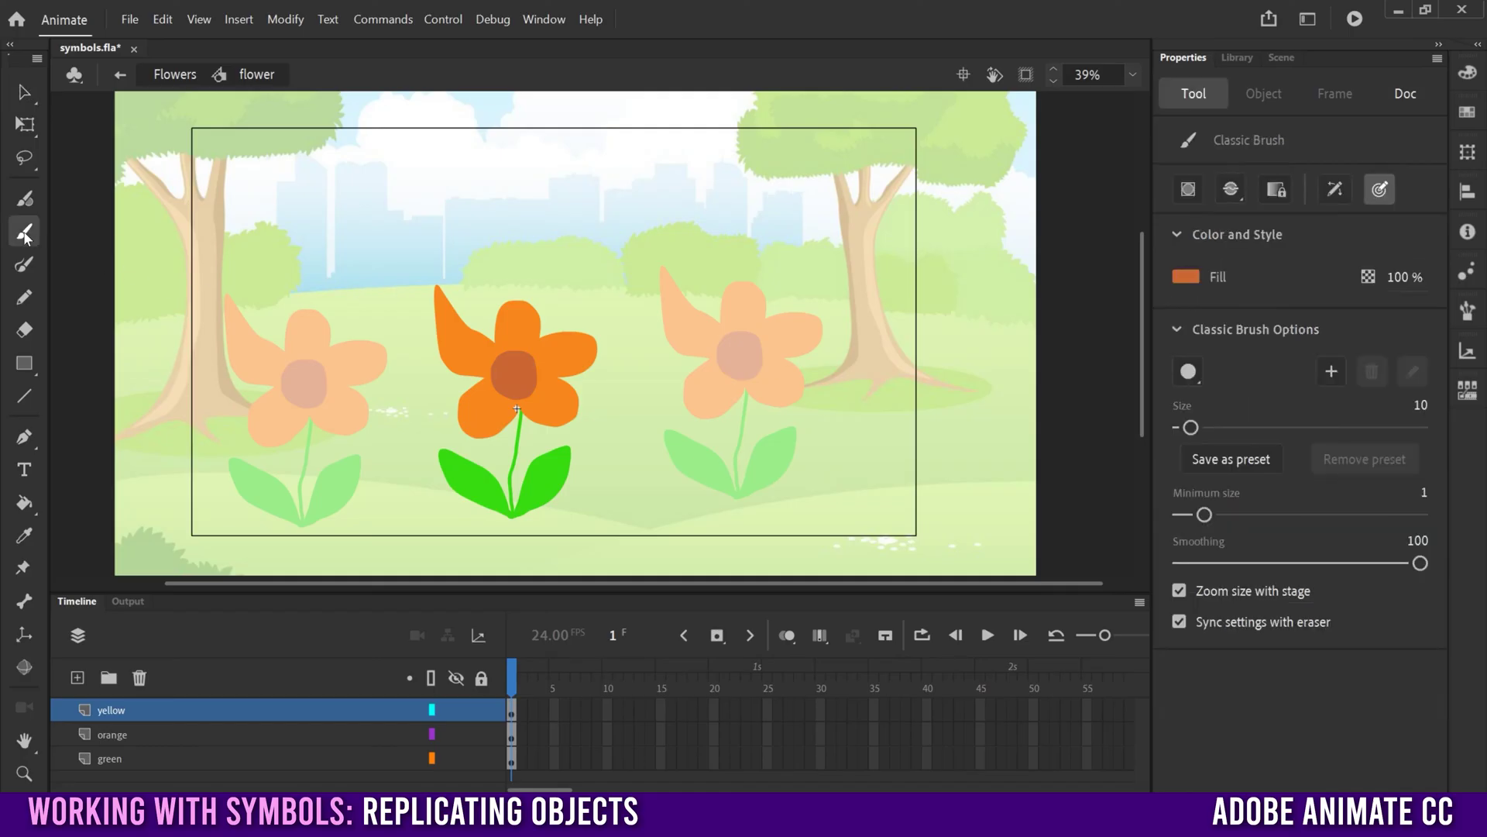
pyautogui.click(1191, 281)
pyautogui.click(907, 336)
pyautogui.moveTo(1190, 427); pyautogui.dragTo(1210, 427)
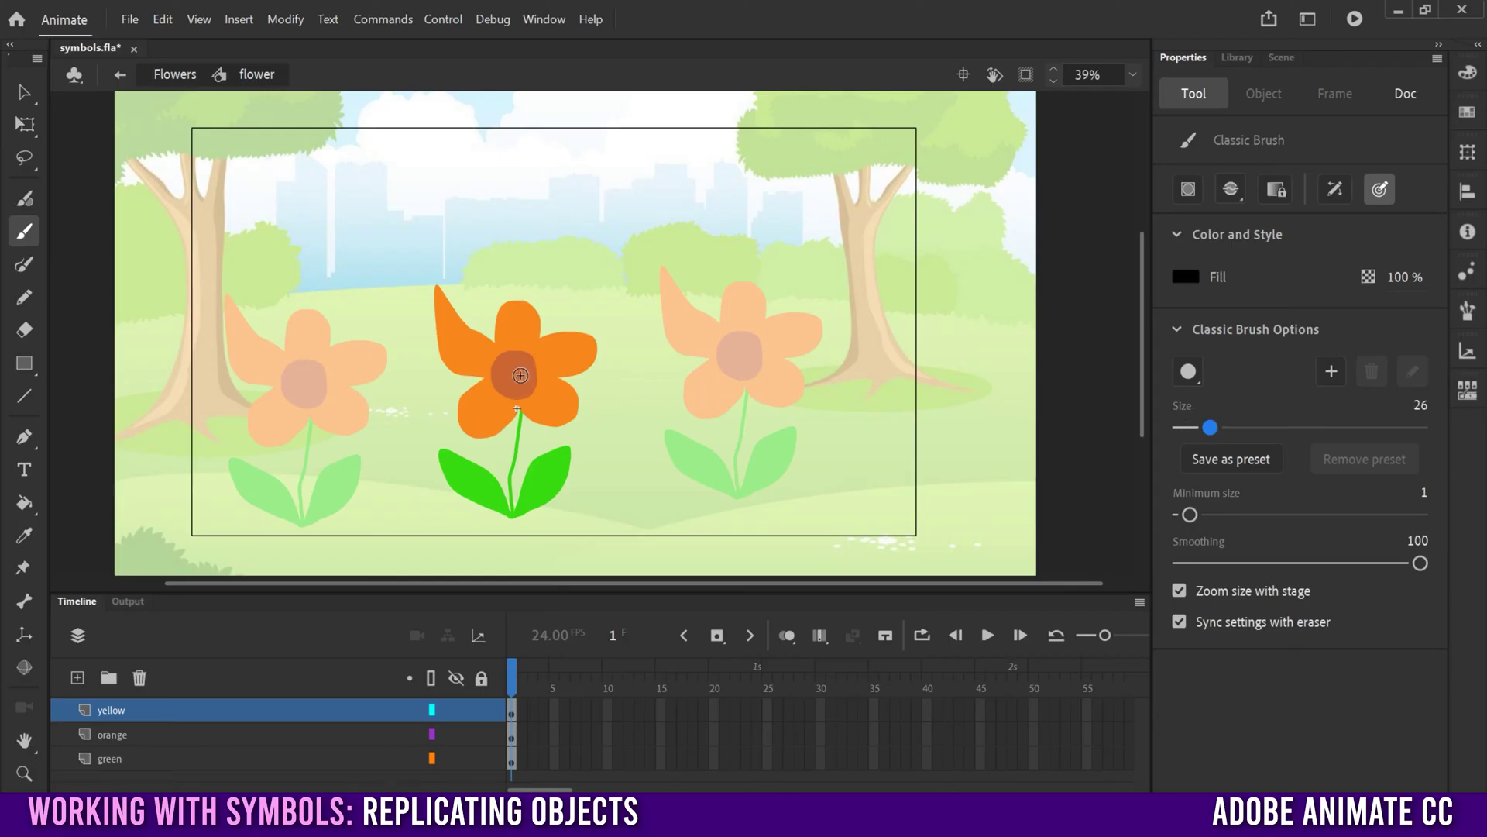
pyautogui.click(512, 374)
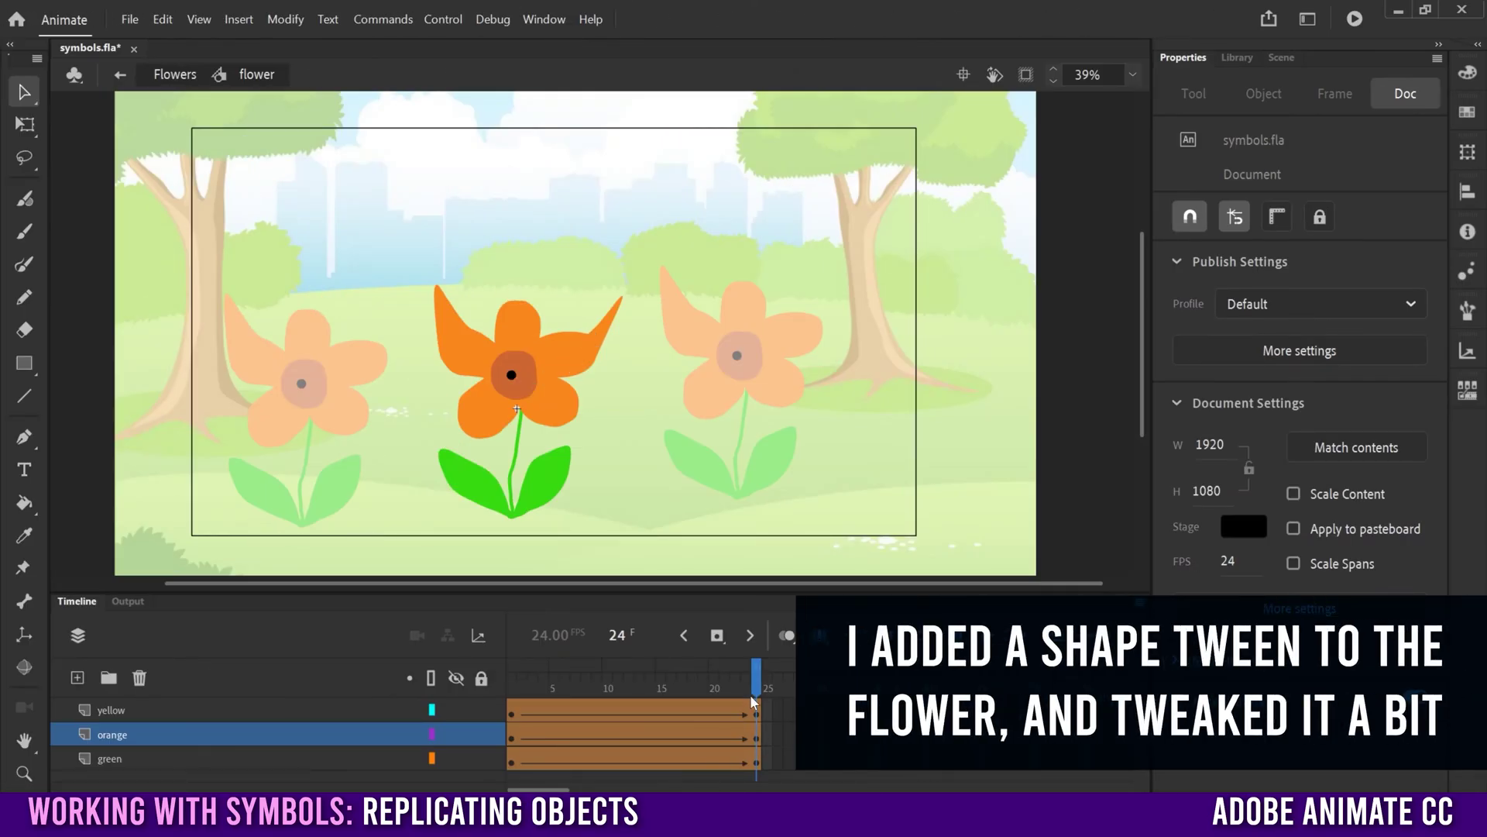
# Step: Preview the petal tween, return to the Flowers scene, and play the animation from frame 19
pyautogui.moveTo(751, 701)
pyautogui.mouseDown()
pyautogui.moveTo(539, 682)
pyautogui.moveTo(734, 679)
pyautogui.moveTo(511, 681)
pyautogui.moveTo(756, 682)
pyautogui.mouseUp()
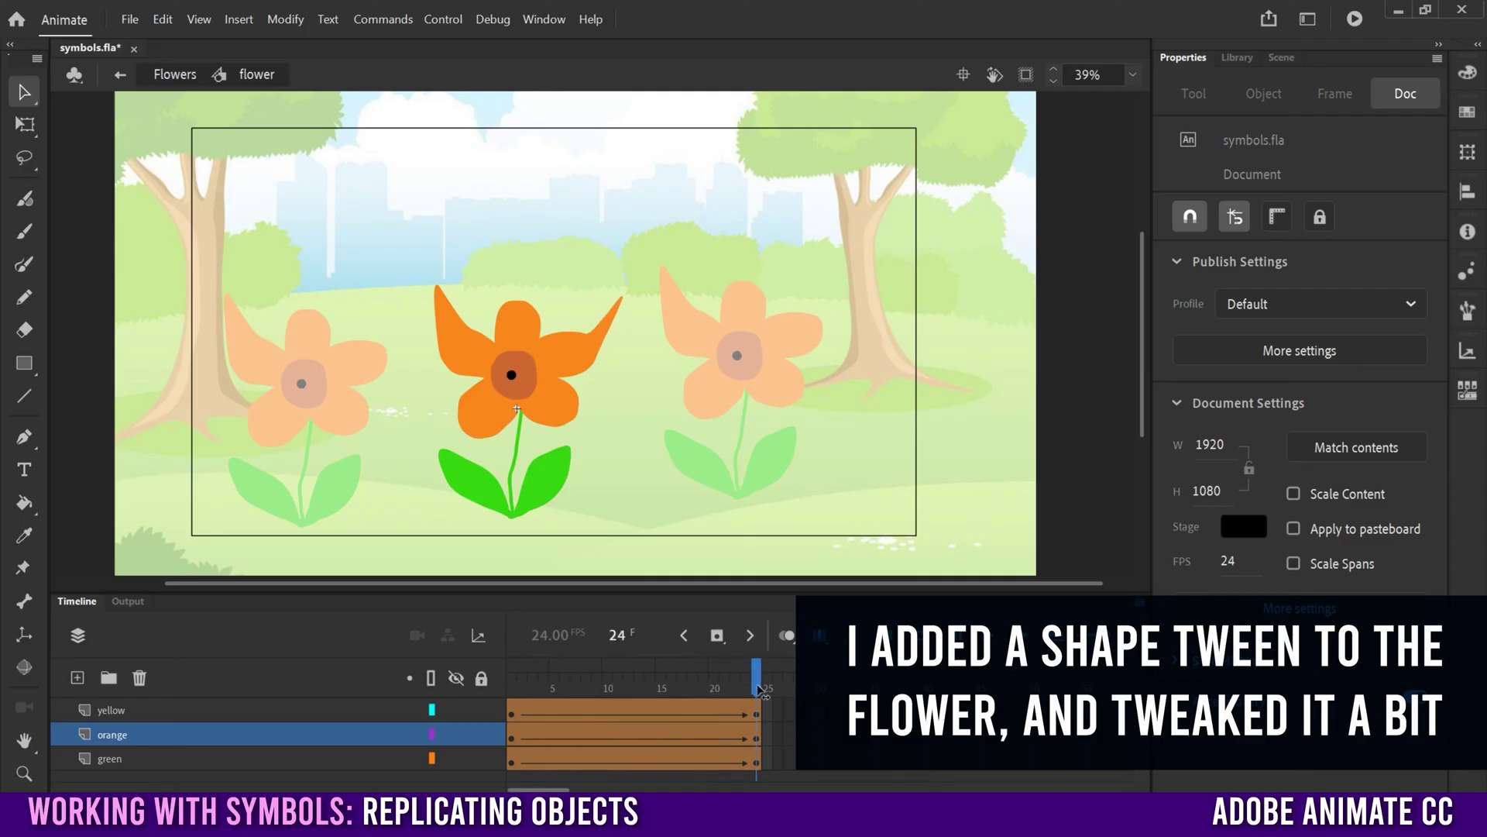
pyautogui.click(120, 80)
pyautogui.moveTo(578, 685); pyautogui.dragTo(703, 681)
pyautogui.click(377, 478)
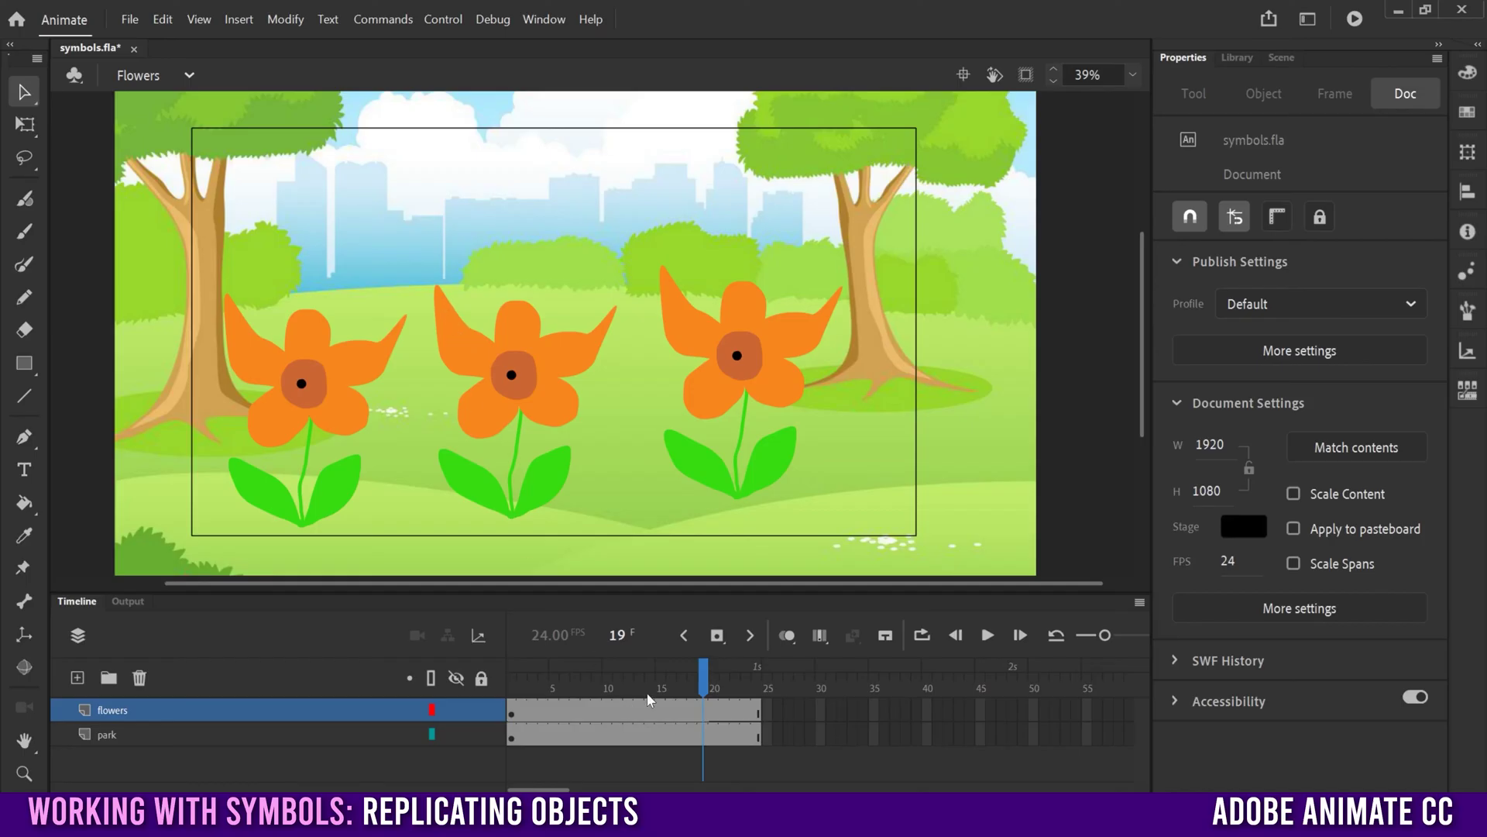
pyautogui.press('Return')
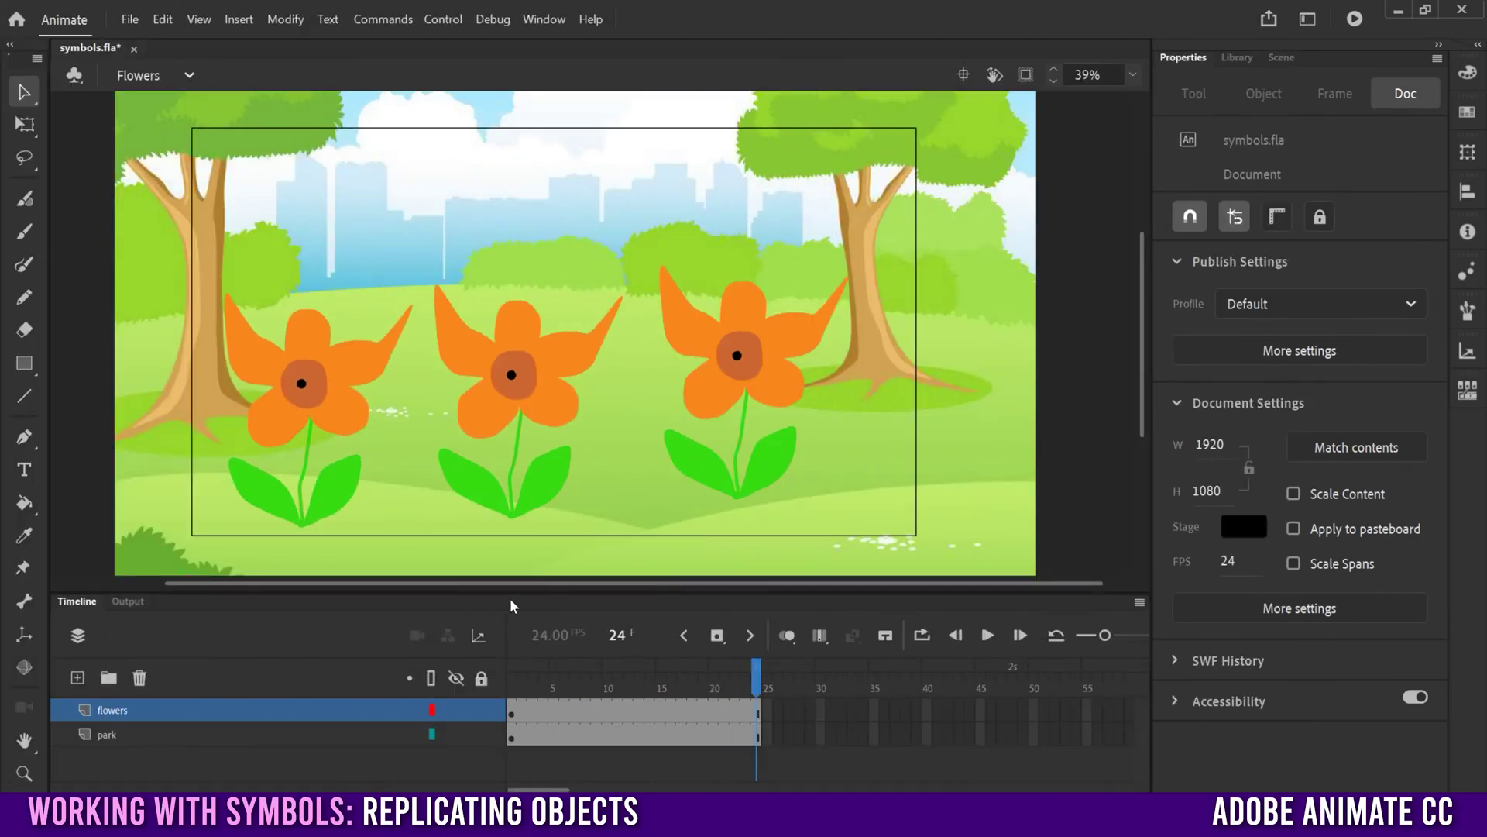
# Step: Shrink the left flower to about half size with Free Transform
pyautogui.click(25, 126)
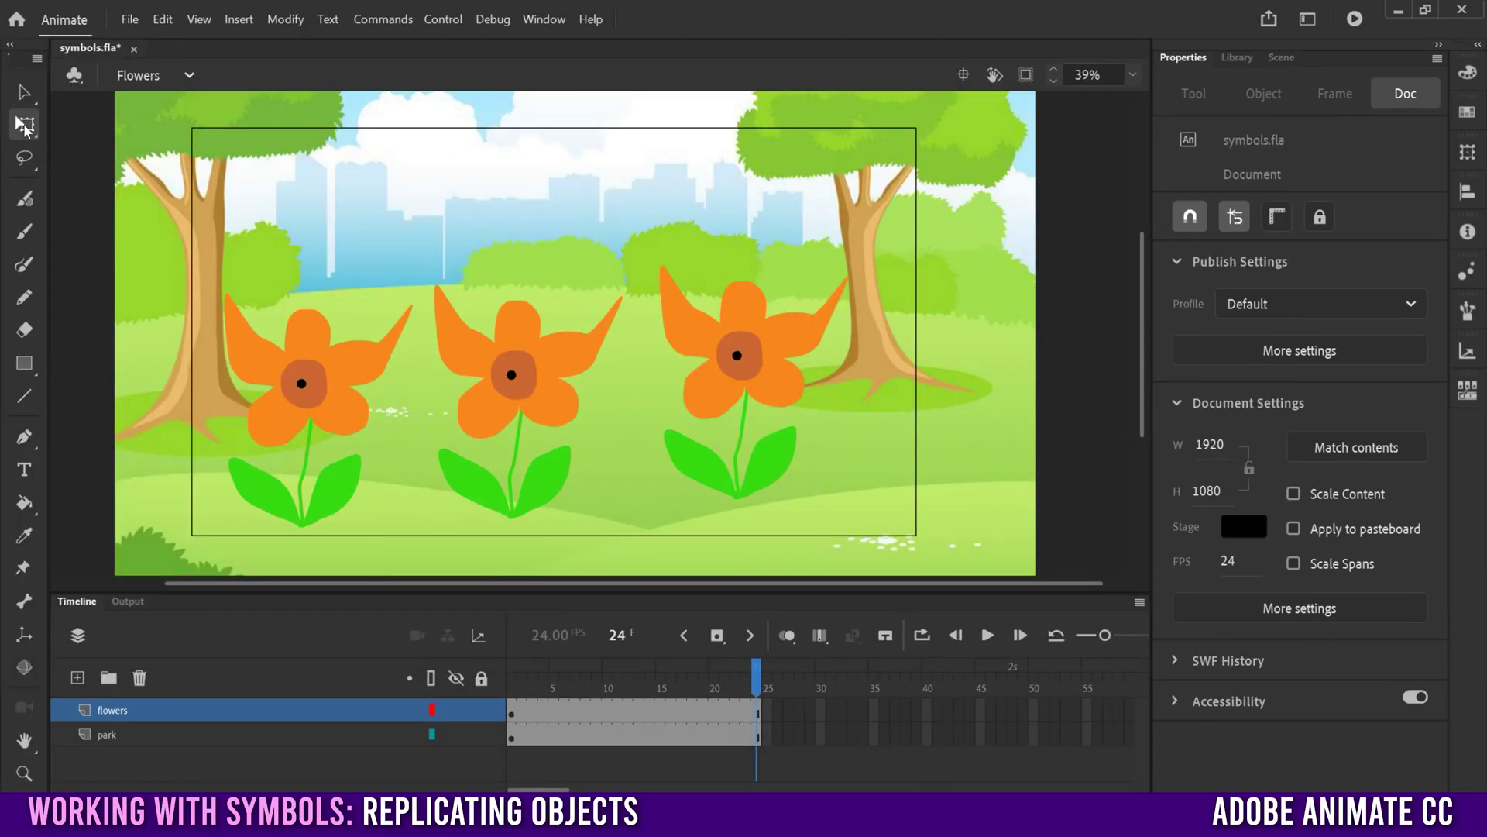
pyautogui.click(332, 347)
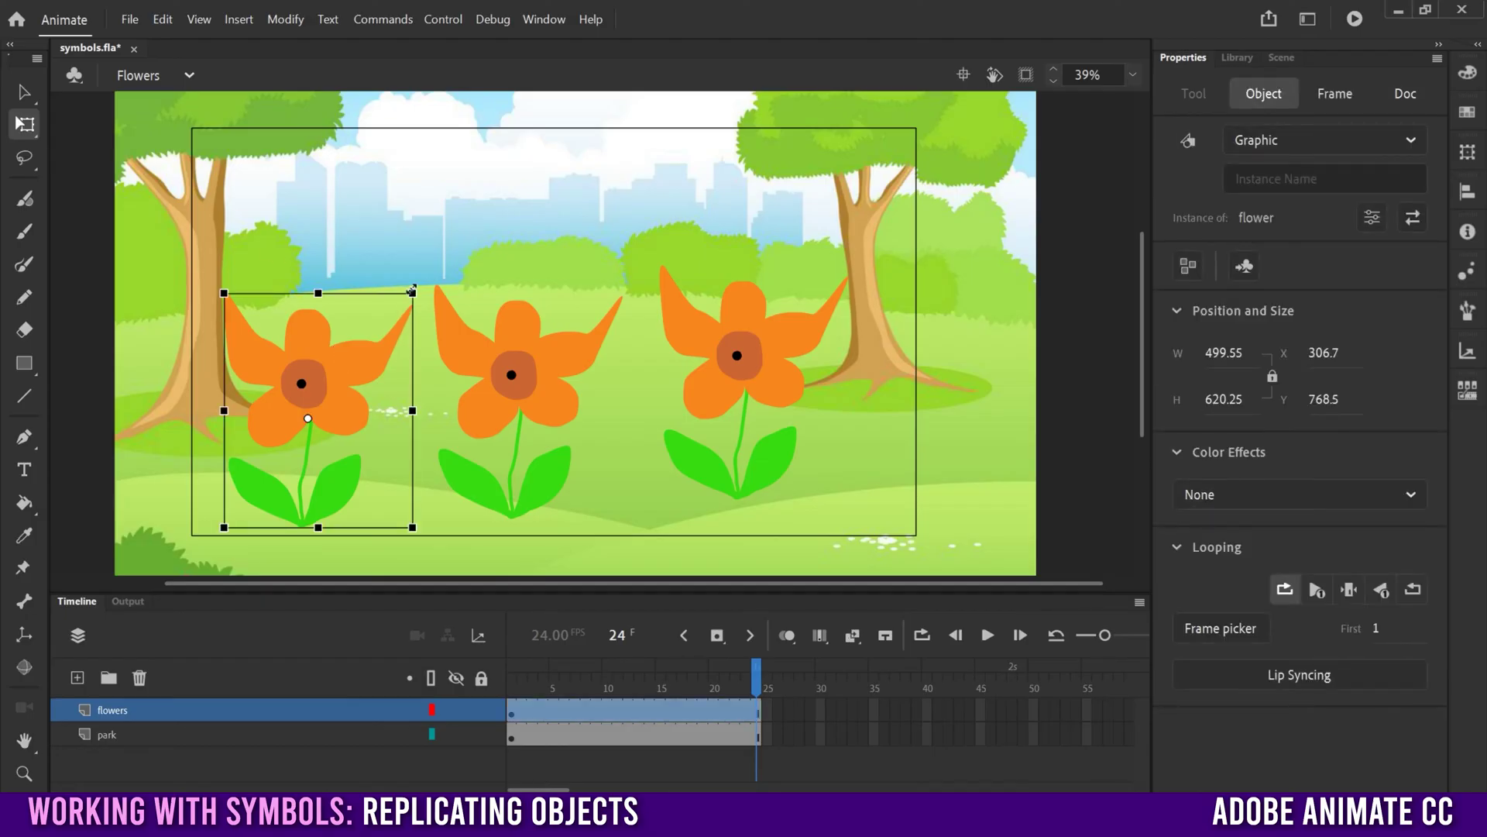
pyautogui.moveTo(412, 290); pyautogui.dragTo(347, 372)
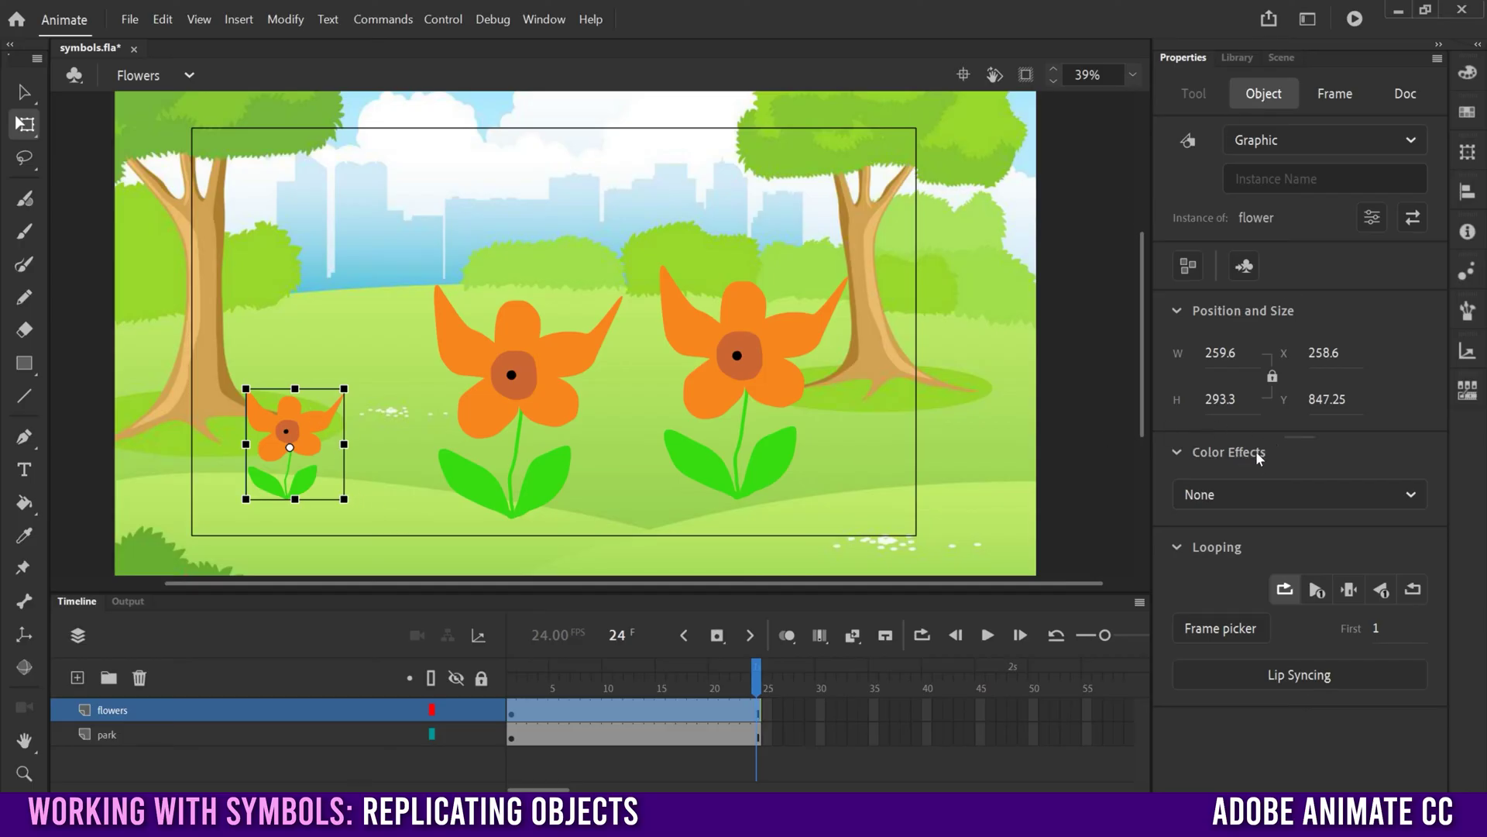
# Step: Make the left flower red with Advanced colour effects: Red 93%, Green 53%, Blue 84%
pyautogui.click(1231, 494)
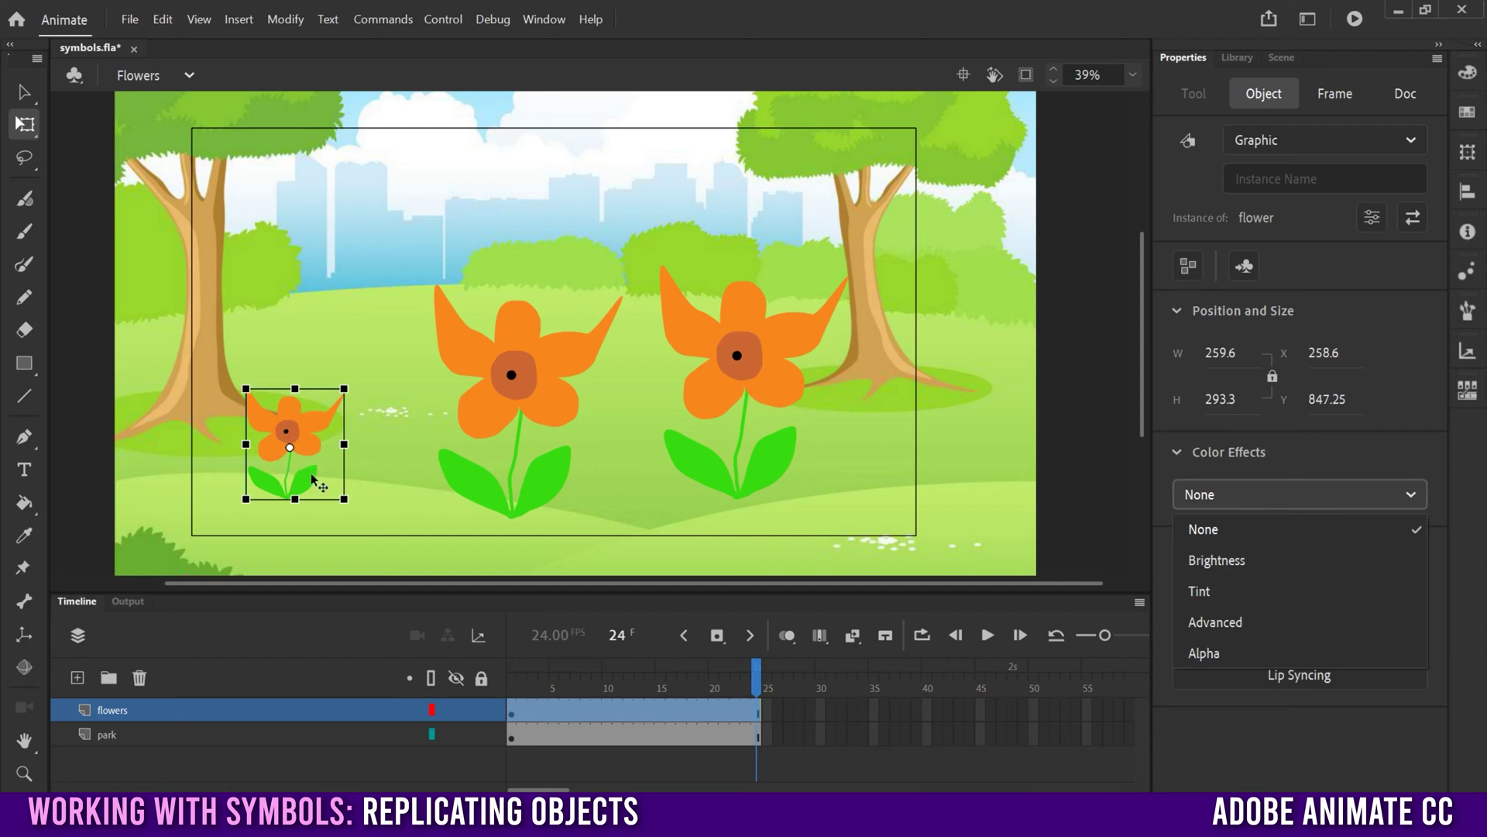
pyautogui.click(1216, 589)
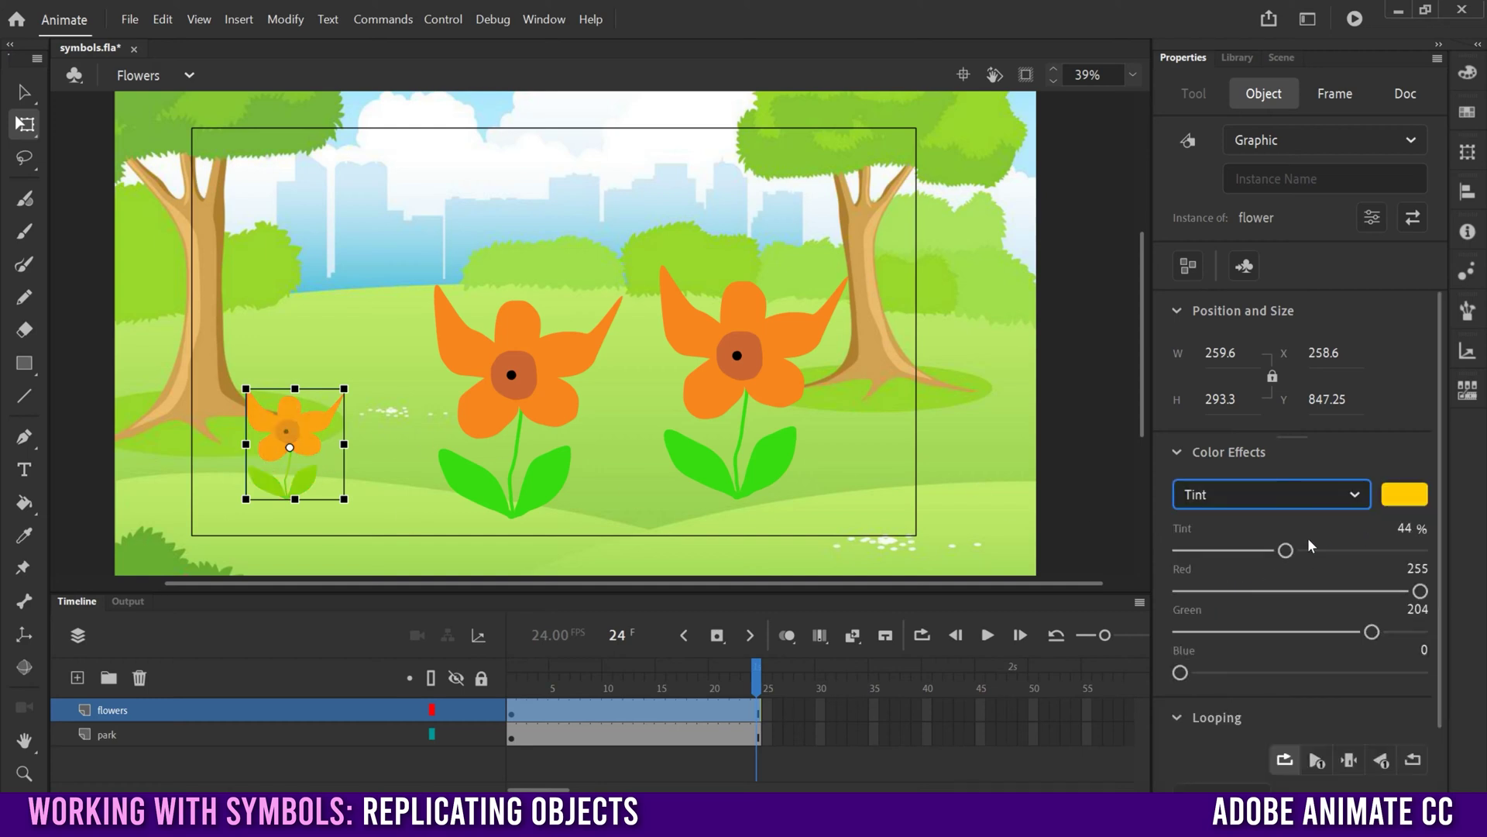
pyautogui.moveTo(1287, 550); pyautogui.dragTo(1470, 557)
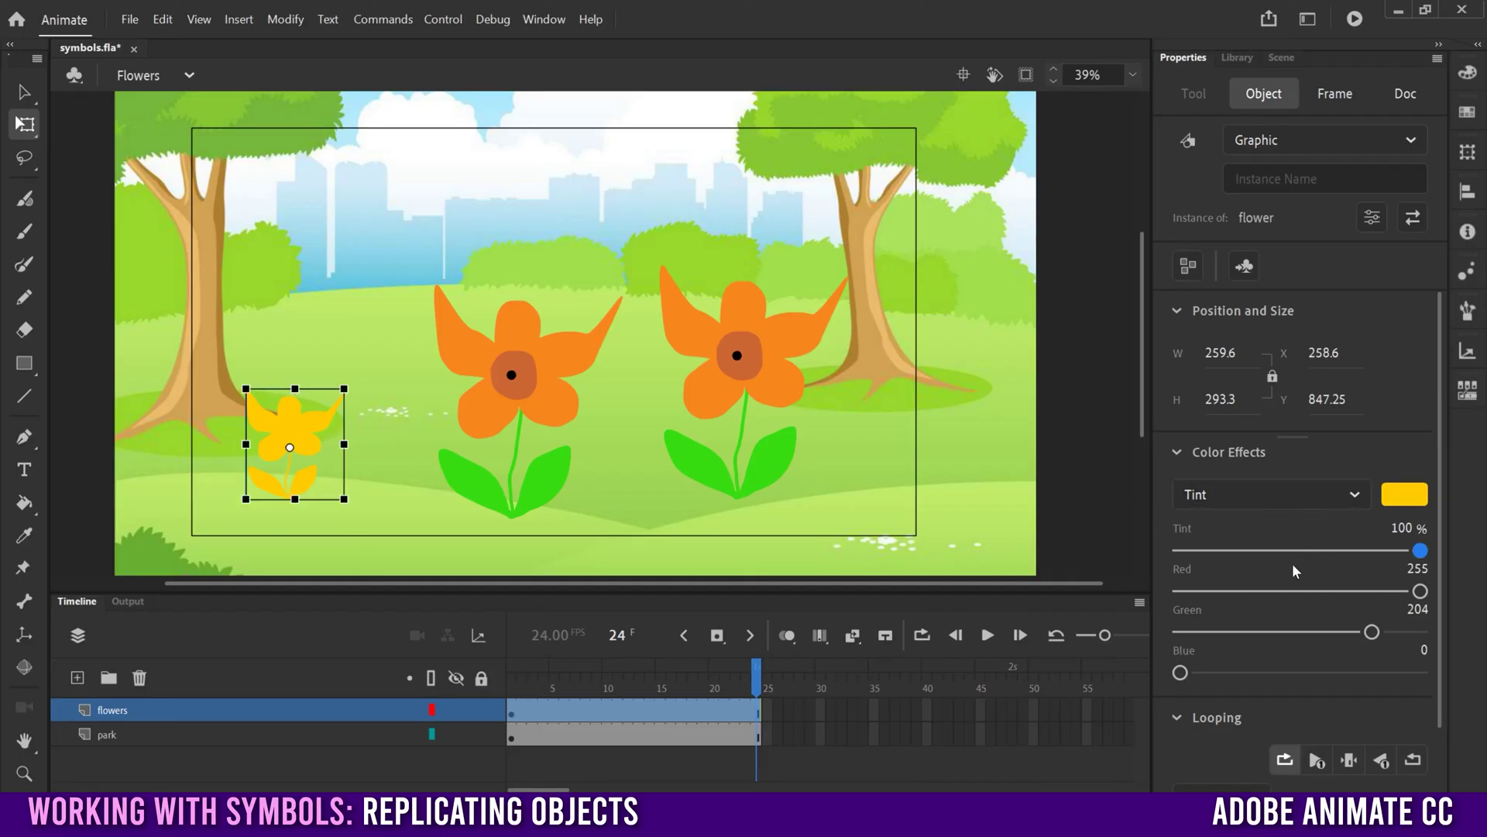
pyautogui.moveTo(1420, 550); pyautogui.dragTo(1143, 542)
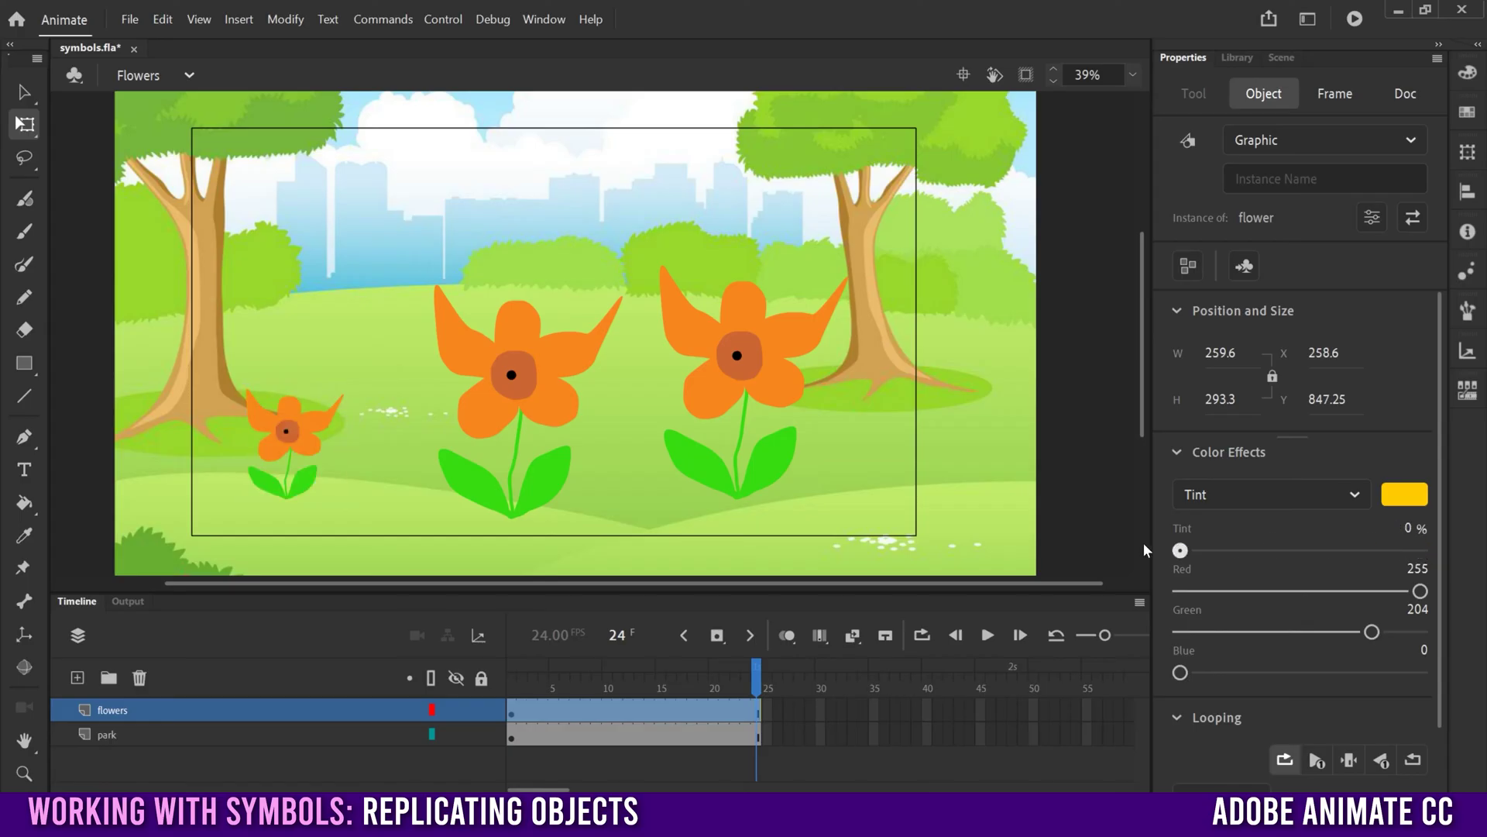
pyautogui.click(1247, 493)
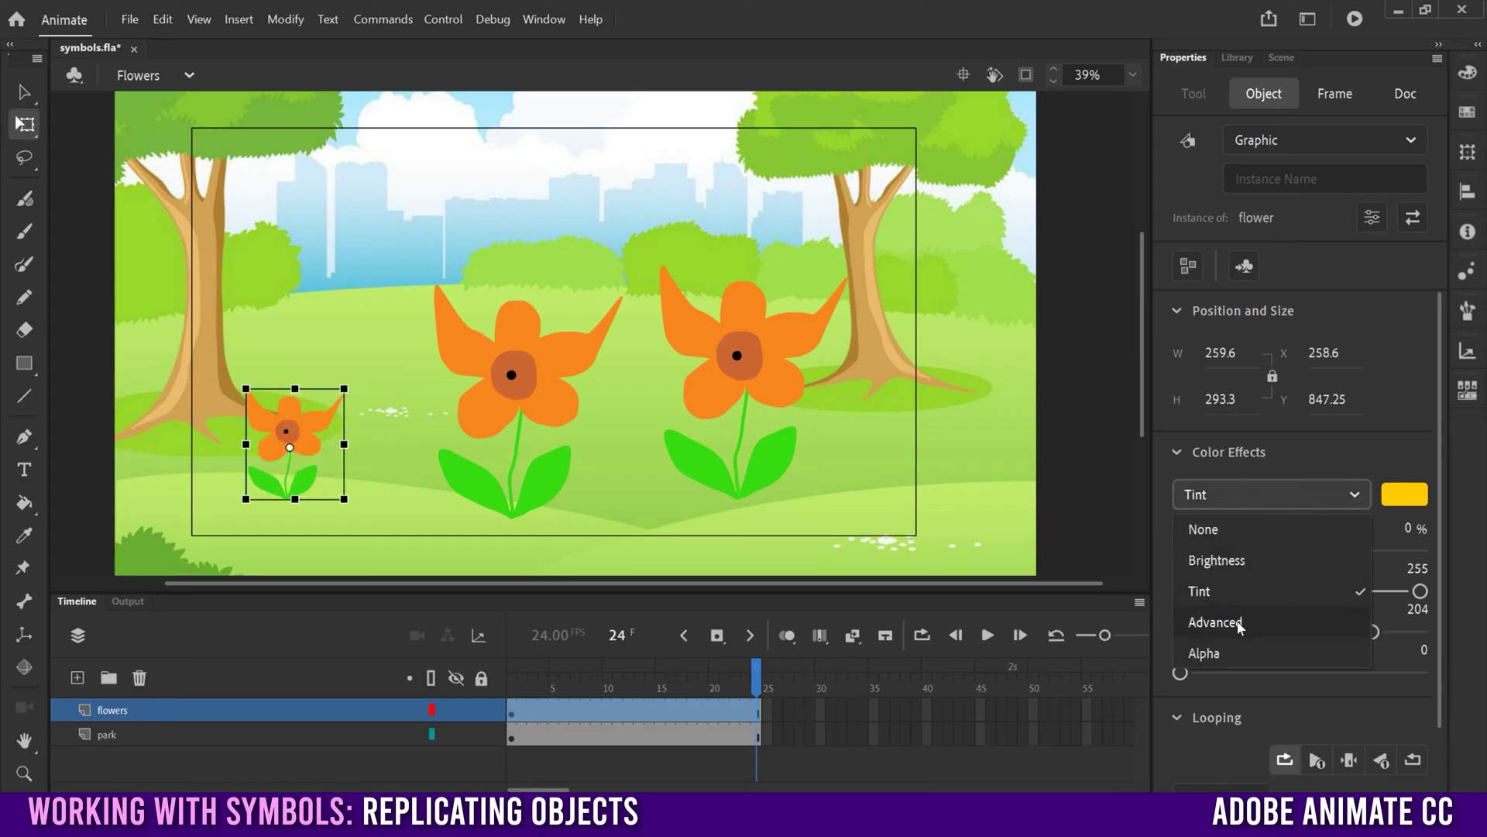
pyautogui.click(1215, 623)
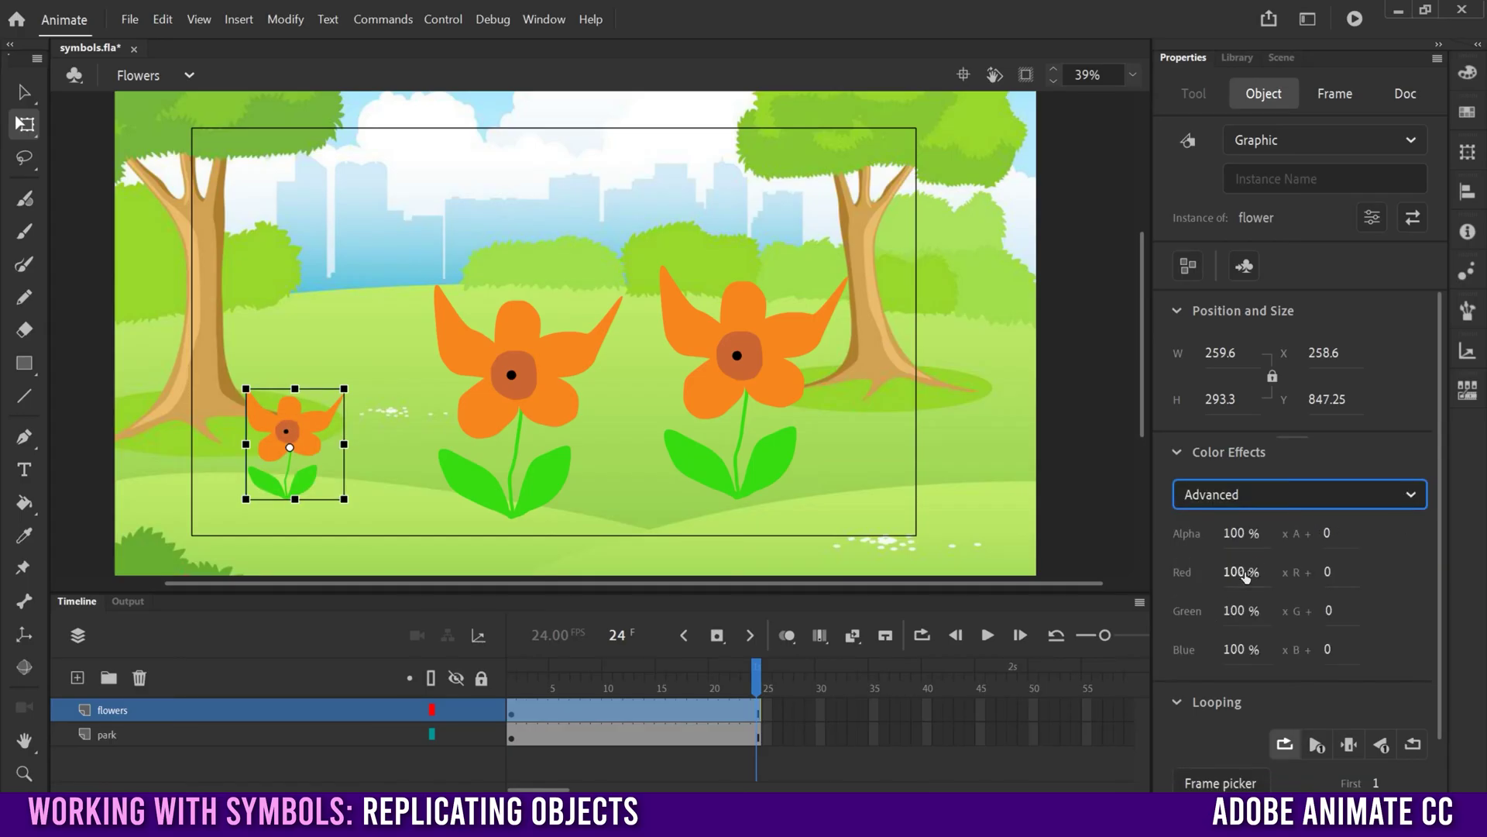
pyautogui.moveTo(1235, 571); pyautogui.dragTo(1239, 533)
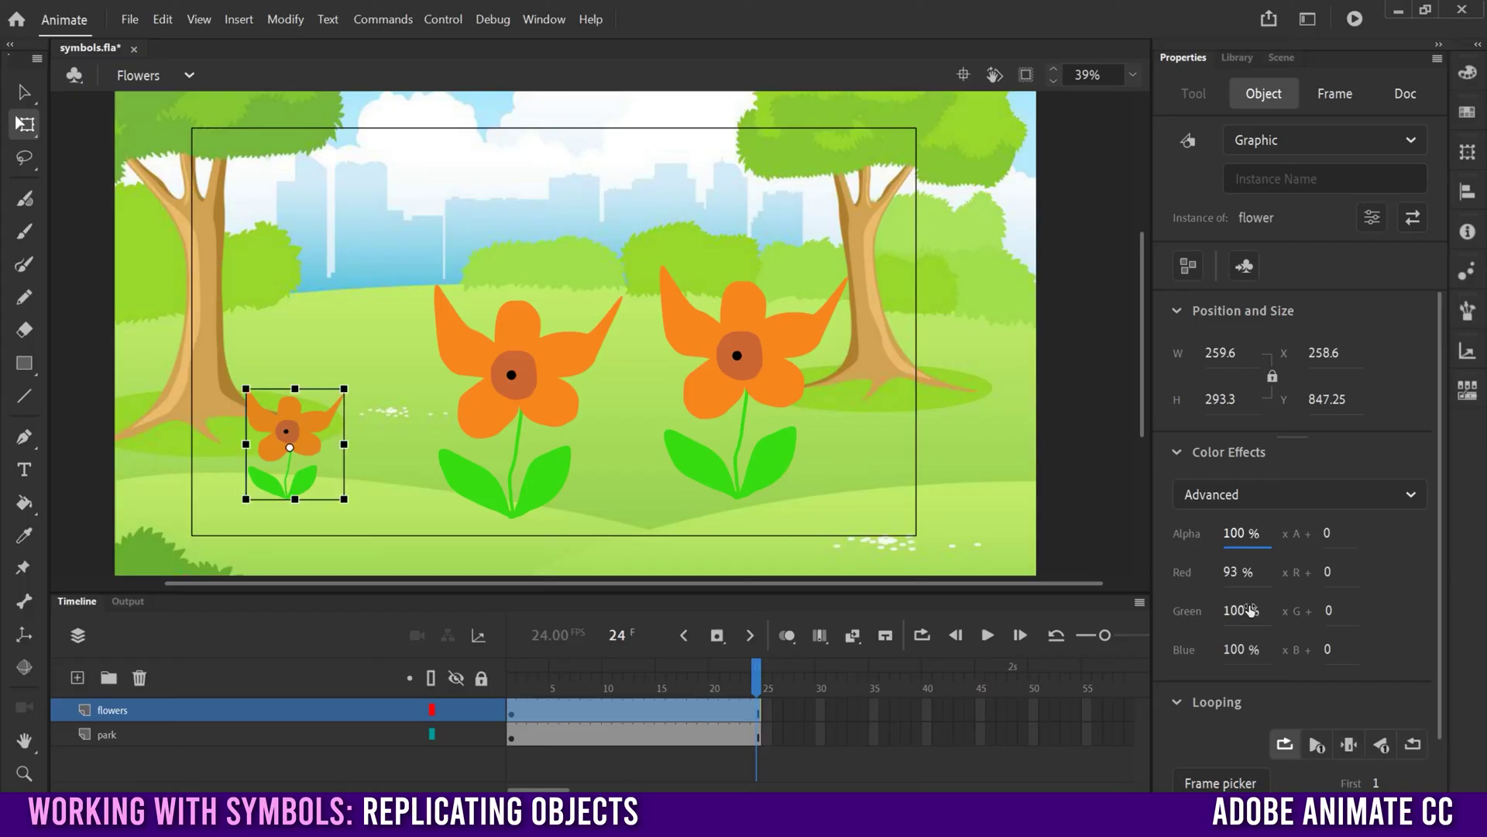
pyautogui.moveTo(1239, 610); pyautogui.dragTo(1332, 652)
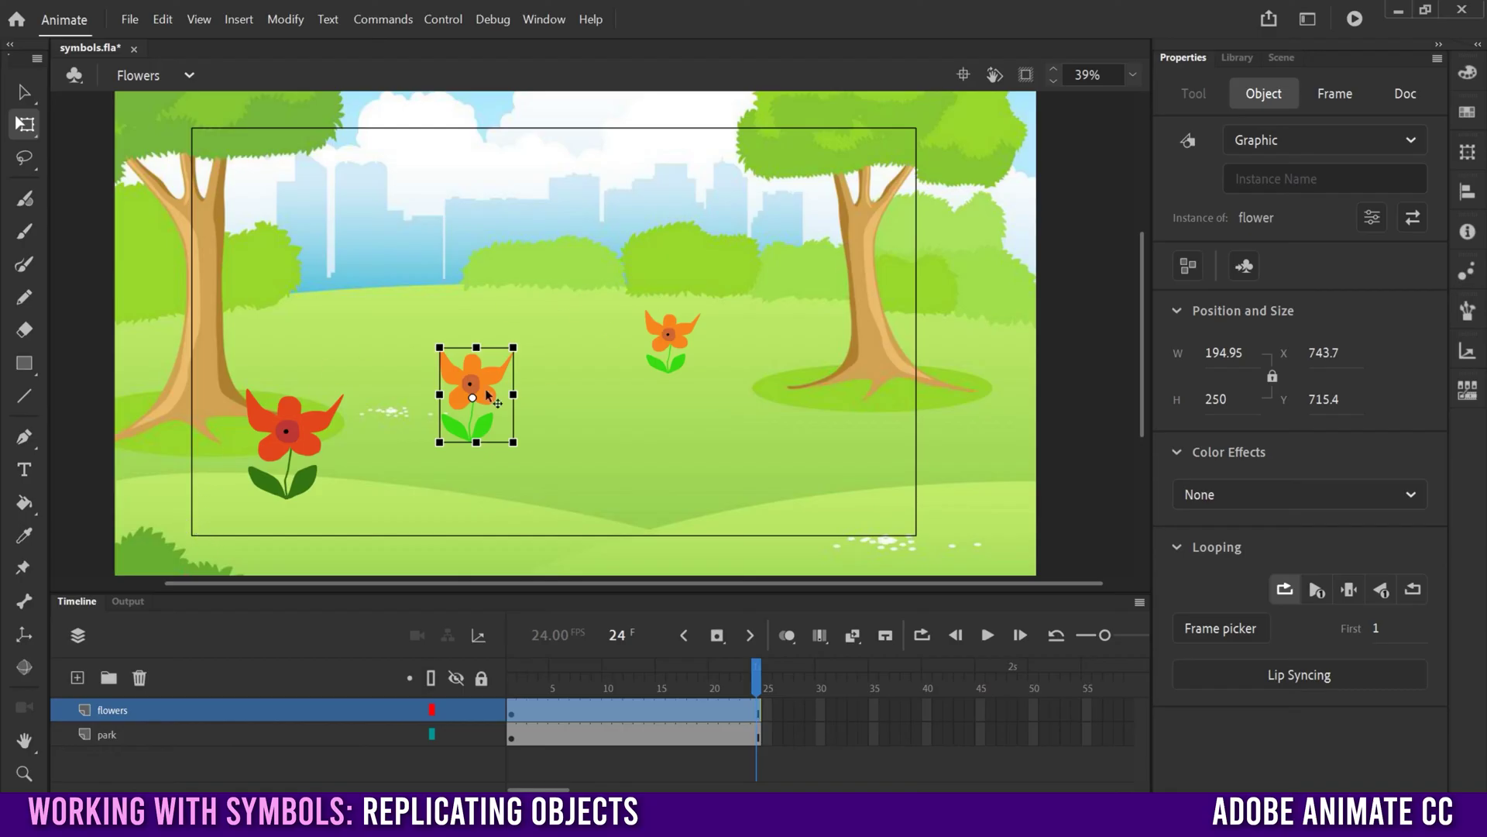
# Step: Place a smaller flower instance on the grass on new layer Layer_10
pyautogui.click(310, 452)
pyautogui.click(472, 385)
pyautogui.click(671, 339)
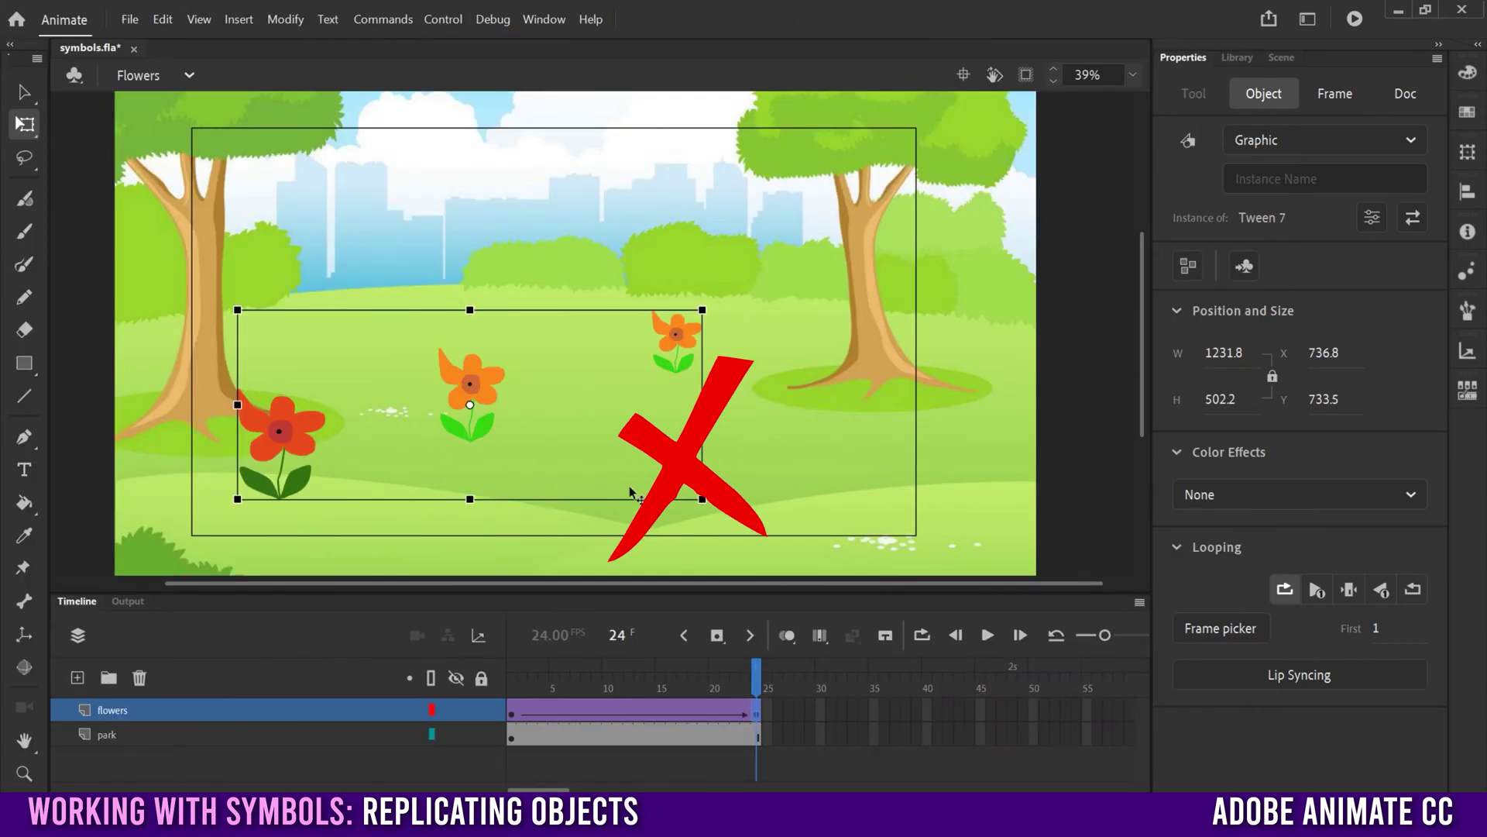
pyautogui.click(77, 678)
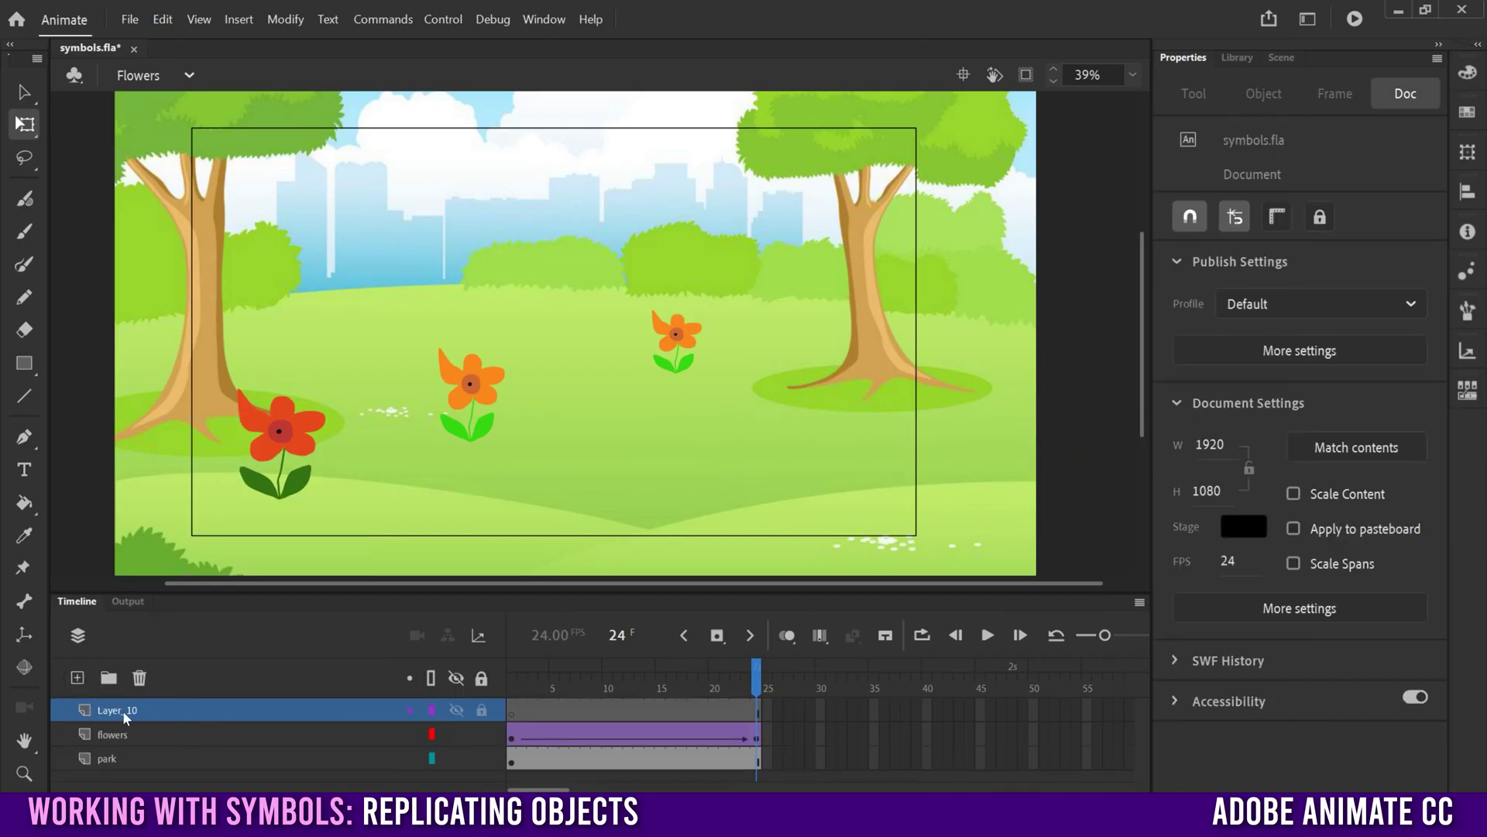
pyautogui.click(1237, 58)
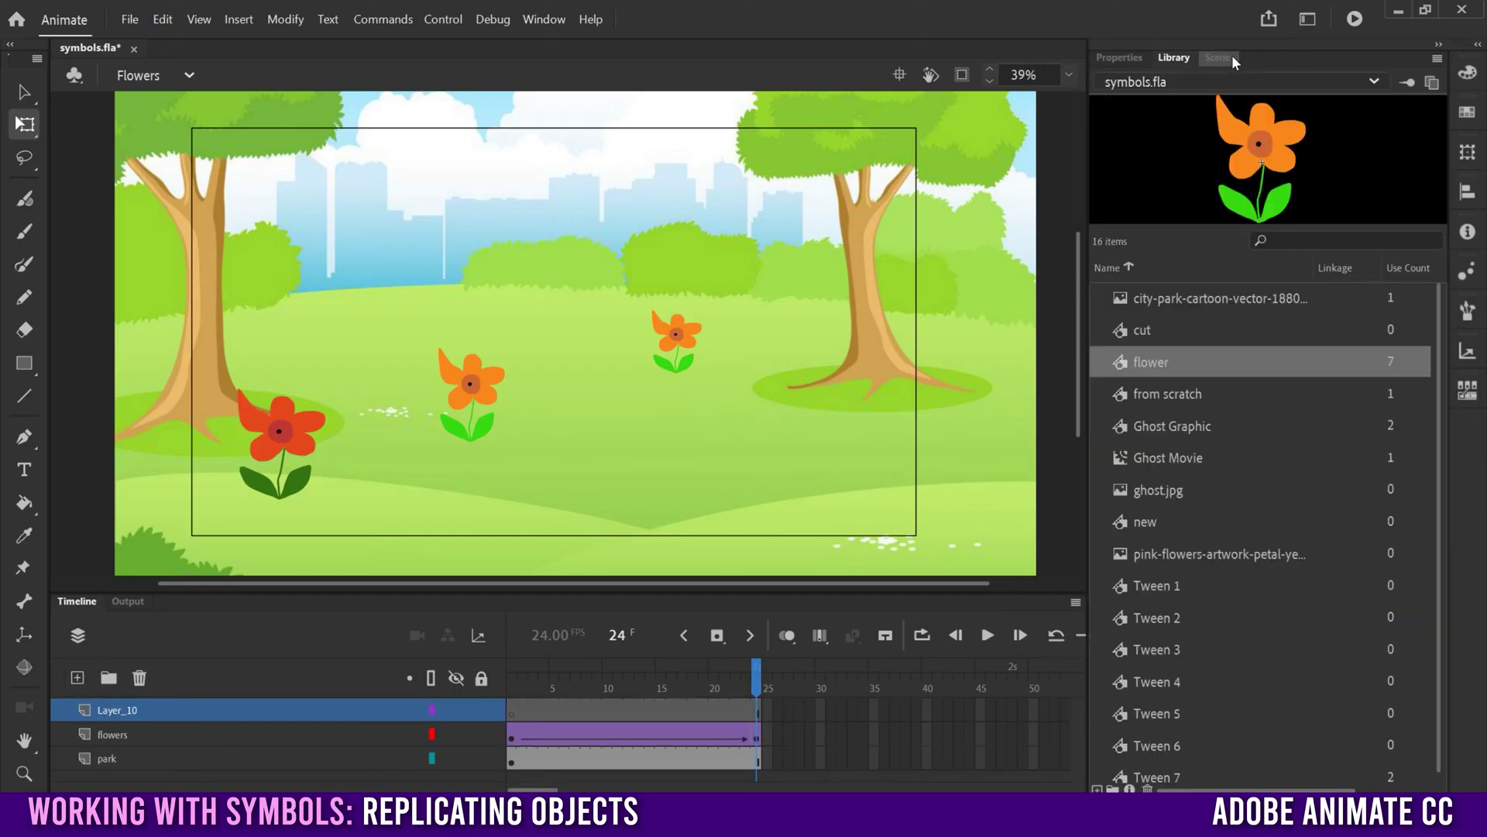
pyautogui.moveTo(1122, 364); pyautogui.dragTo(766, 420)
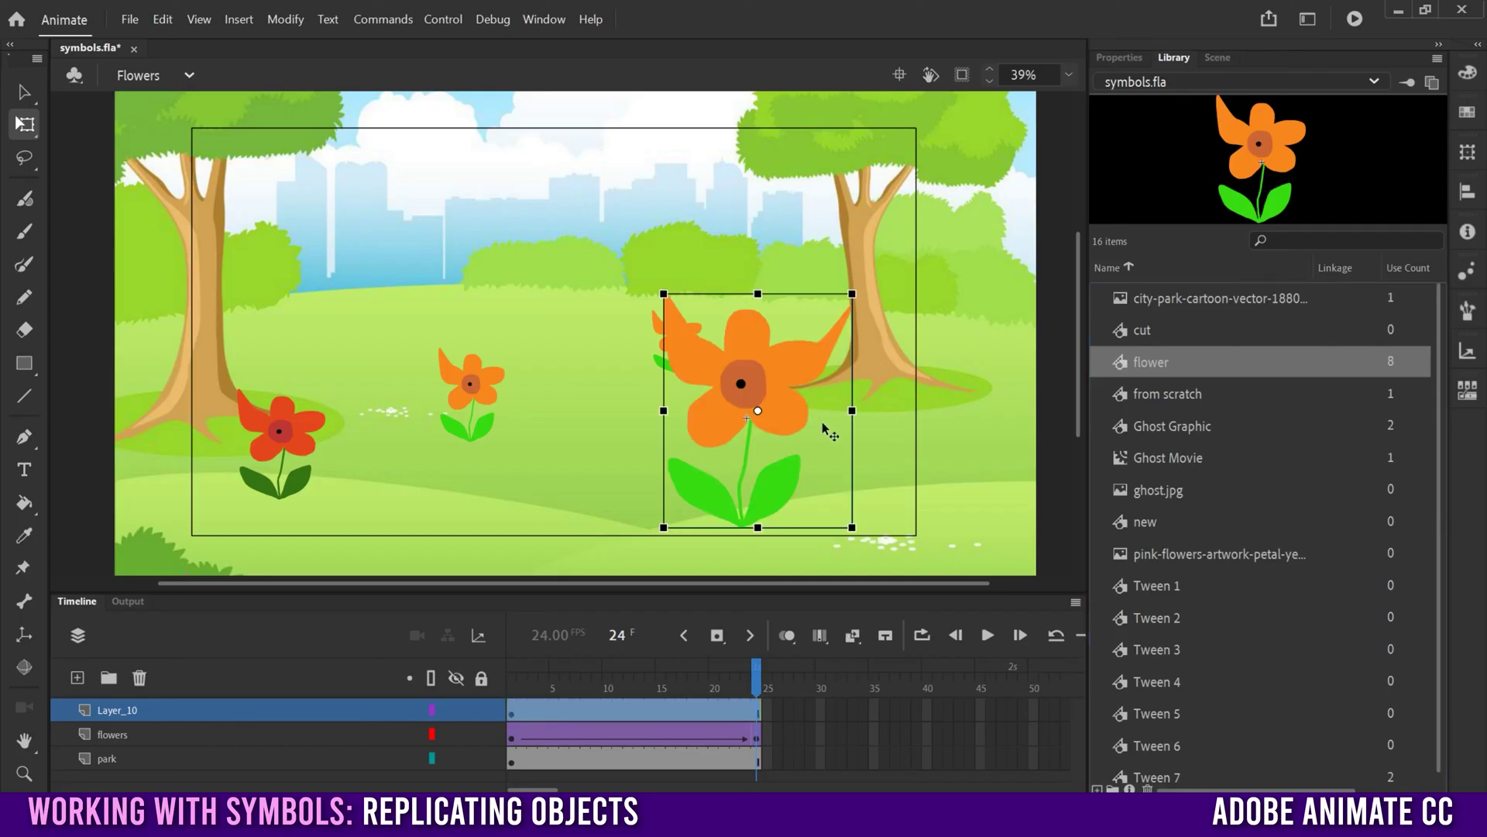
pyautogui.moveTo(662, 288); pyautogui.dragTo(706, 347)
pyautogui.moveTo(777, 388); pyautogui.dragTo(688, 443)
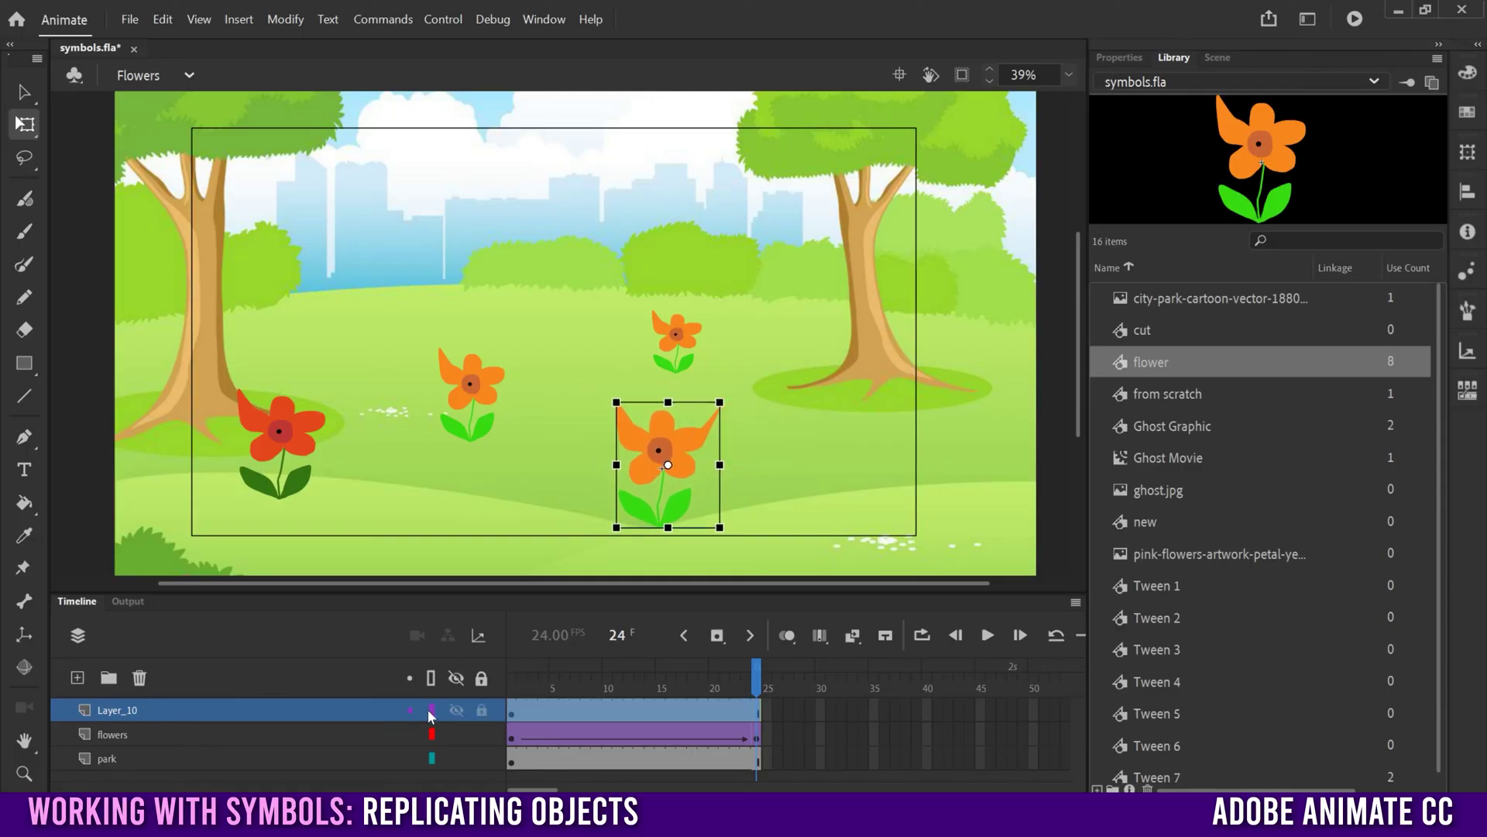
# Step: Give Layer_10 a classic tween with a keyframe at frame 24 rotating the flower clockwise
pyautogui.rightClick(513, 713)
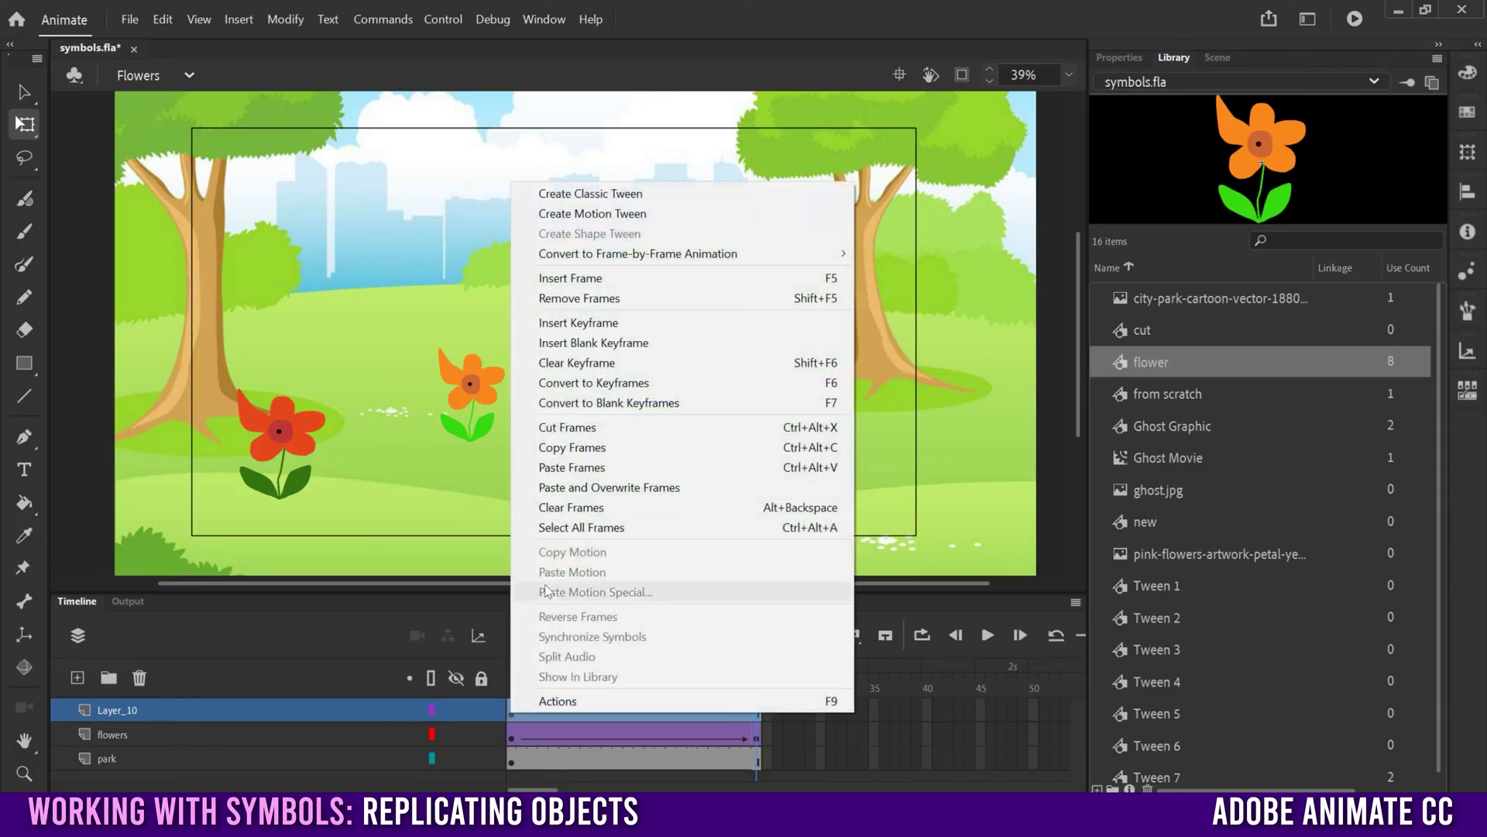
pyautogui.click(622, 195)
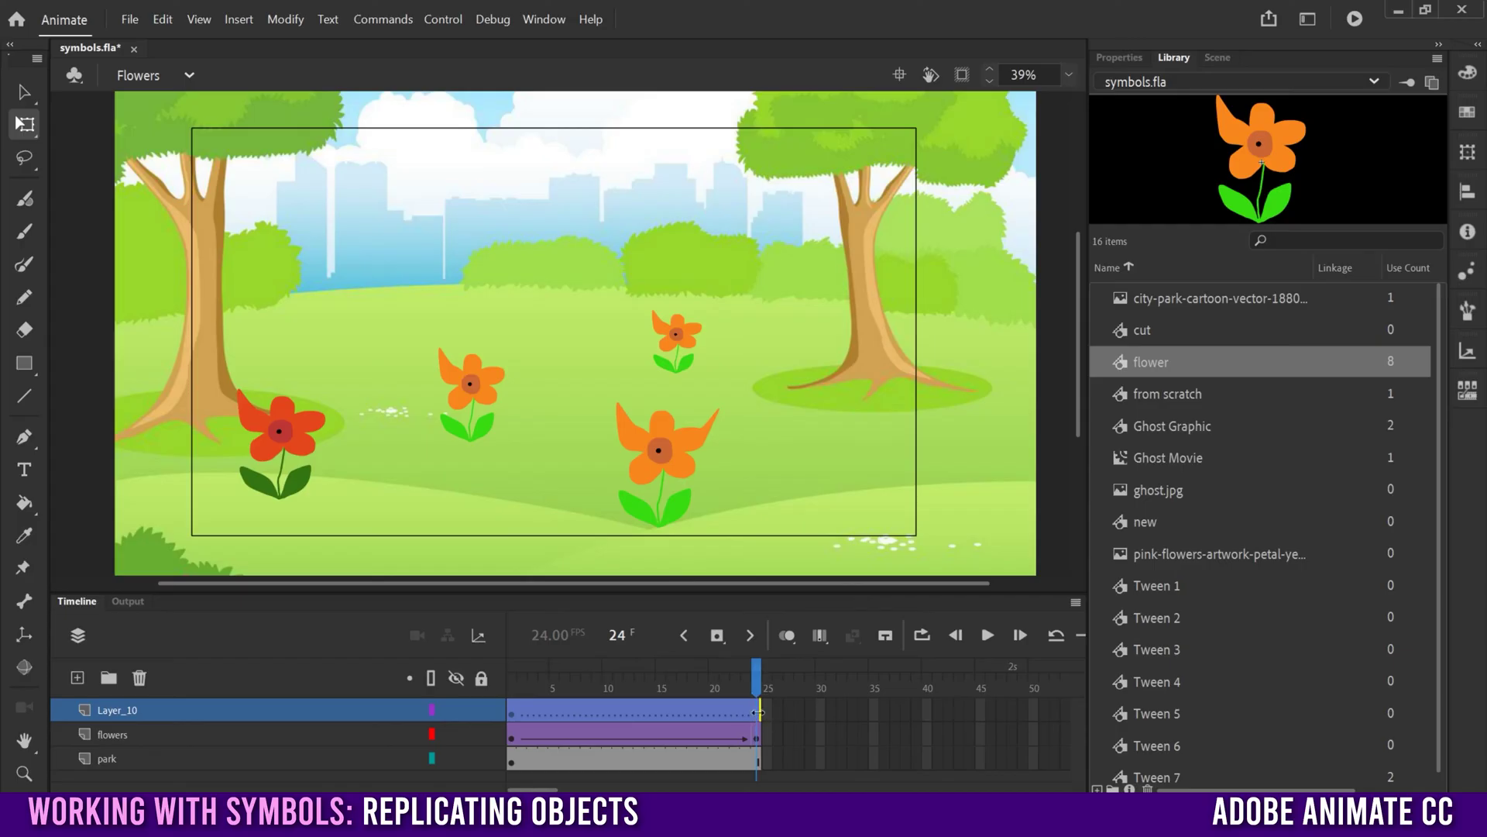
pyautogui.click(717, 635)
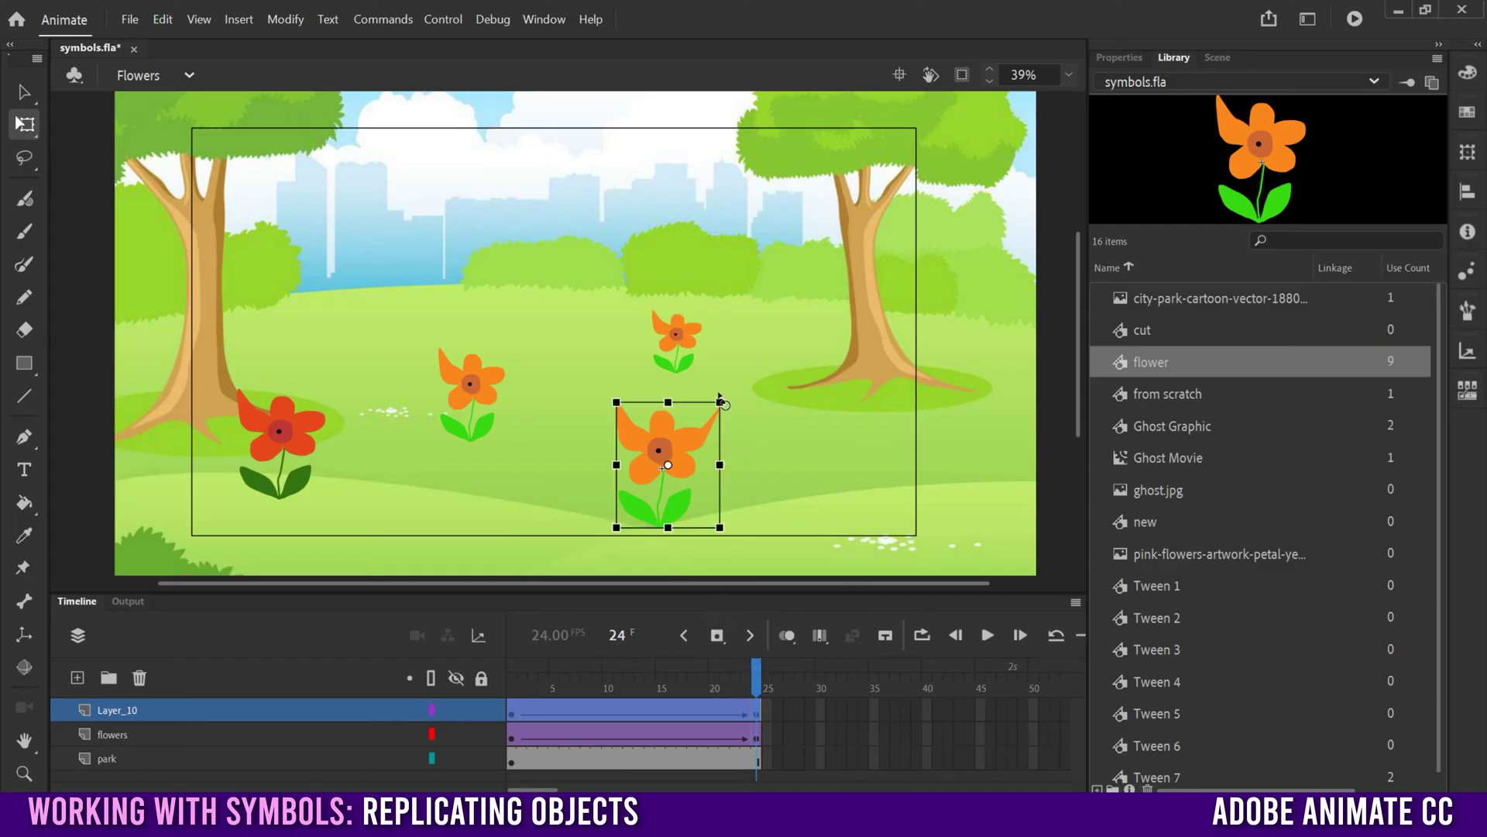
pyautogui.moveTo(725, 400); pyautogui.dragTo(737, 404)
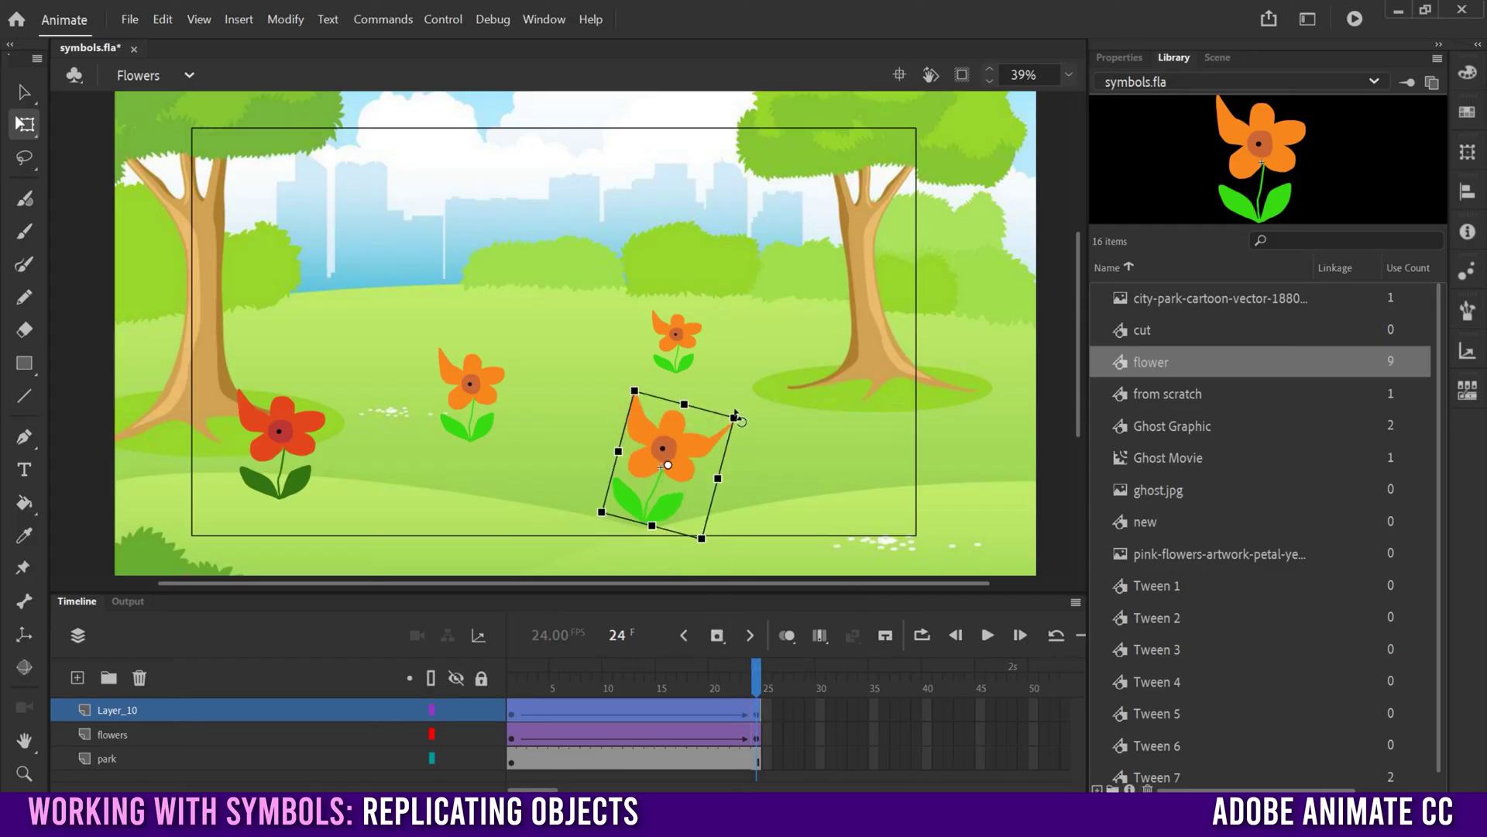
pyautogui.moveTo(728, 685); pyautogui.dragTo(511, 709)
pyautogui.click(661, 480)
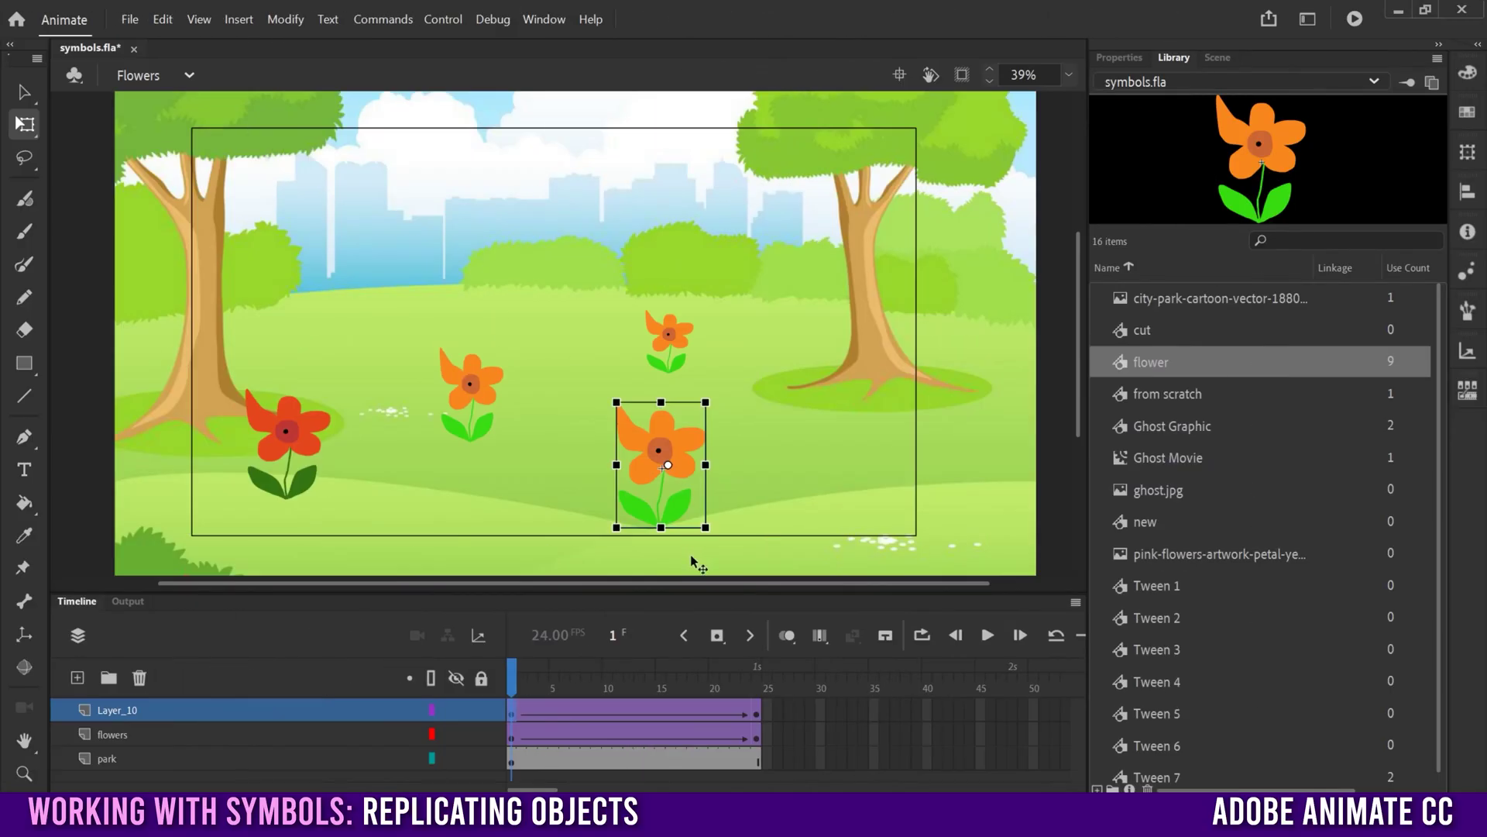
pyautogui.moveTo(623, 402)
pyautogui.mouseDown()
pyautogui.moveTo(589, 437)
pyautogui.moveTo(632, 413)
pyautogui.mouseUp()
# Step: Shift the flower symbol's brown centre circle slightly right, then return to the Flowers scene
pyautogui.doubleClick(662, 431)
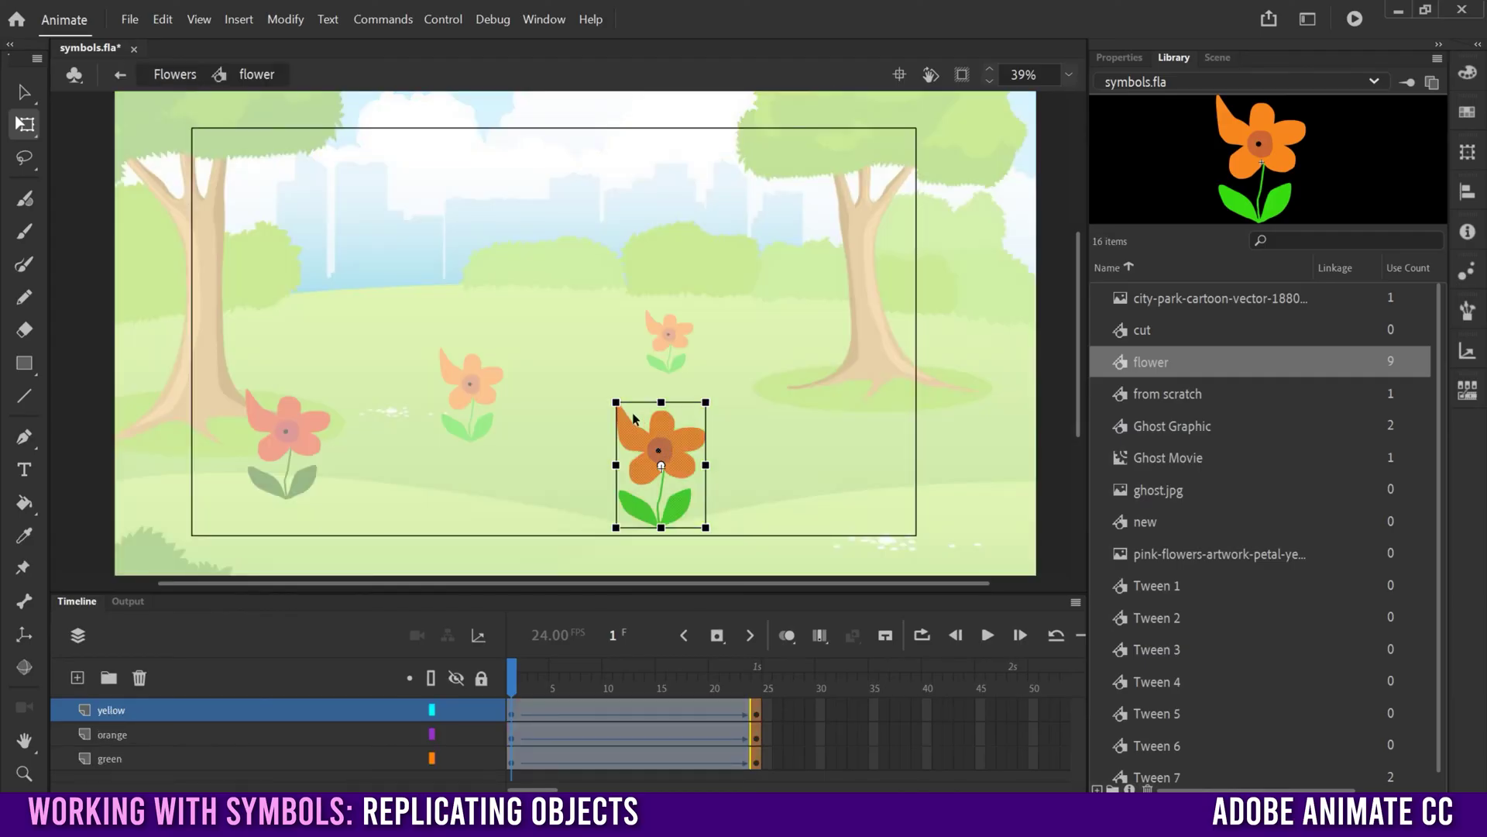
pyautogui.press('v')
pyautogui.click(680, 454)
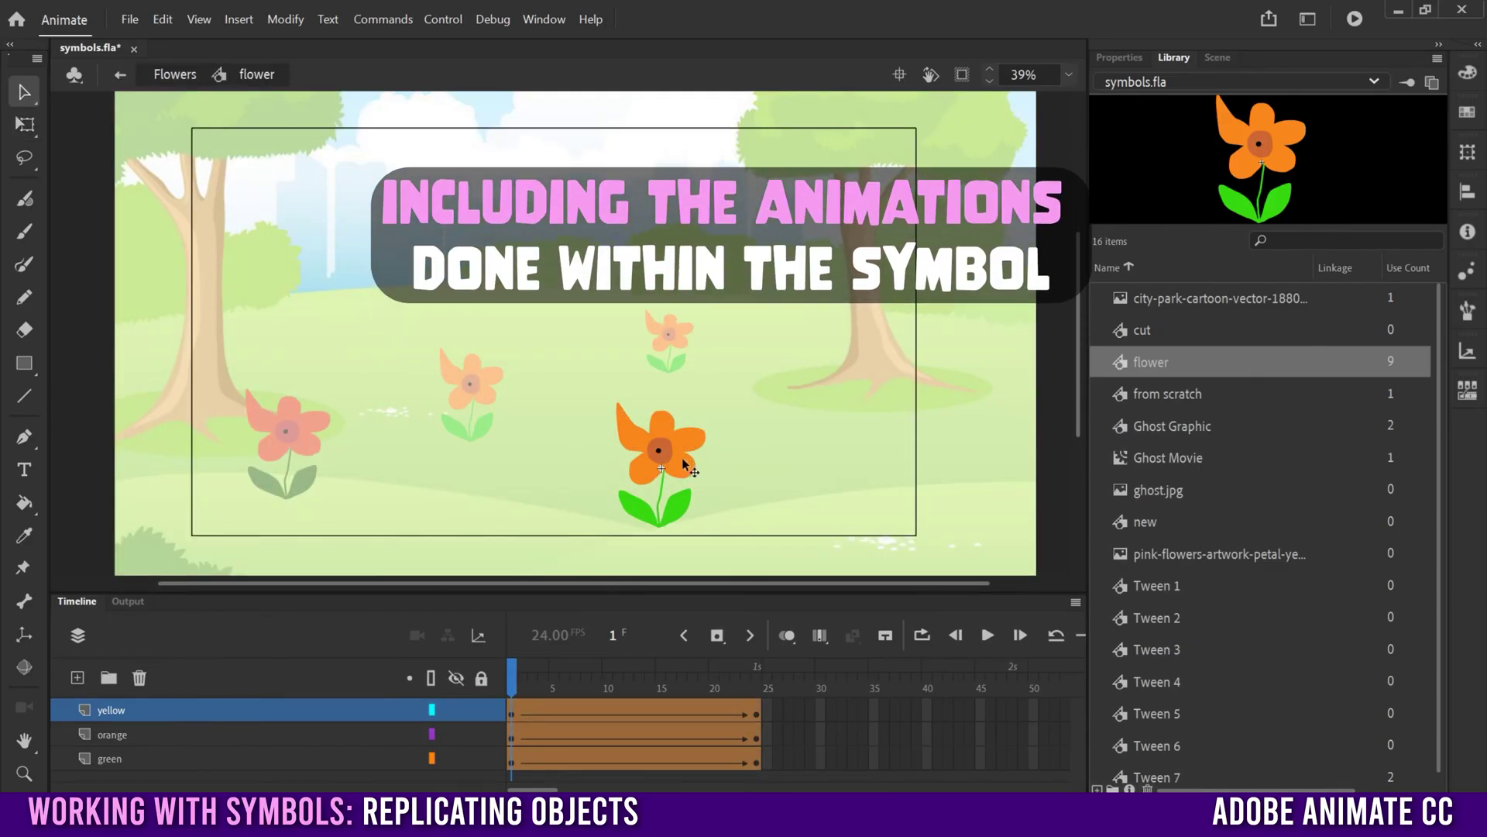
pyautogui.moveTo(664, 452); pyautogui.dragTo(676, 450)
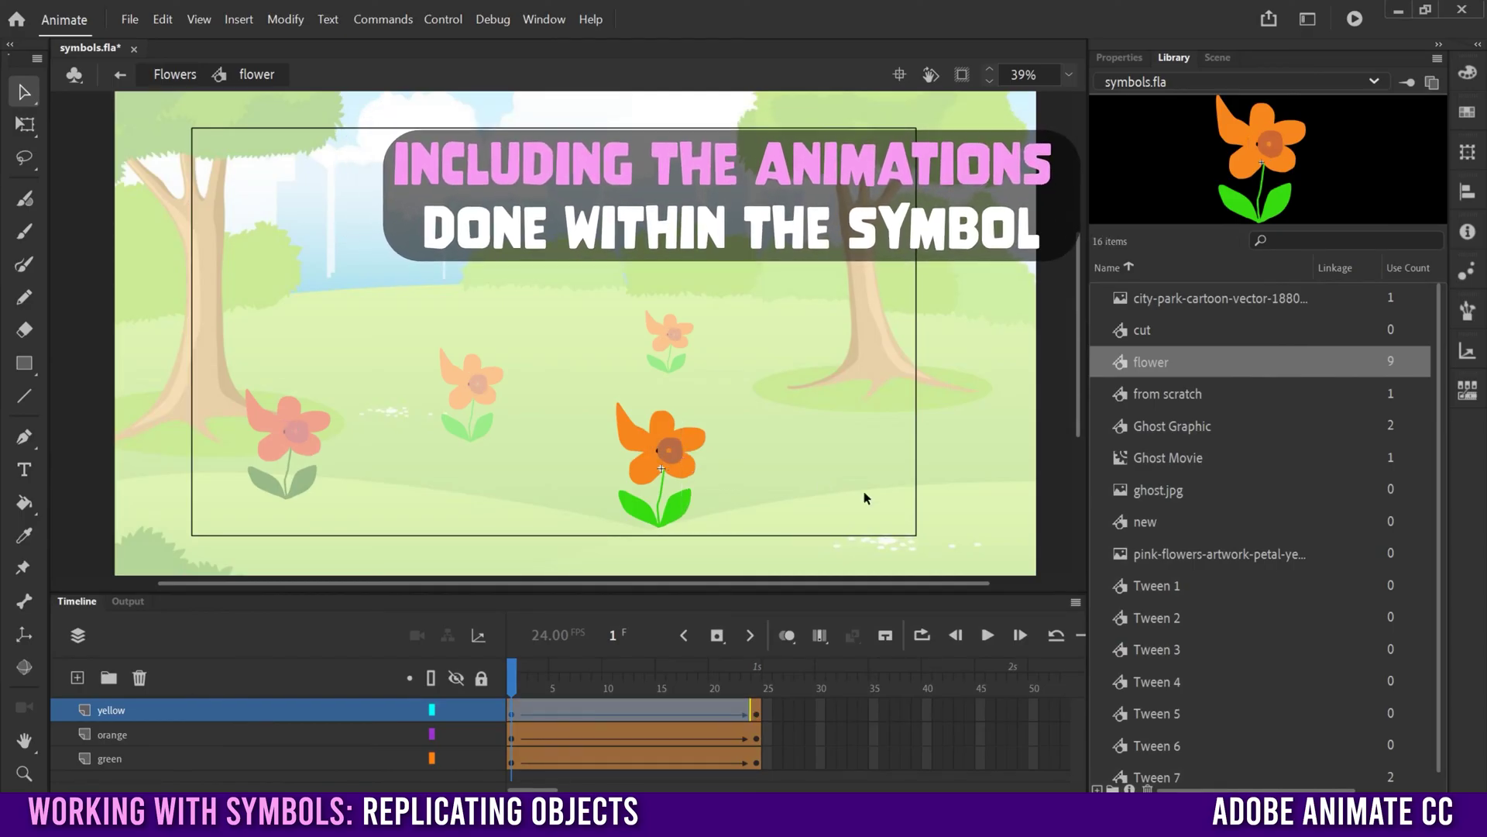
pyautogui.click(120, 74)
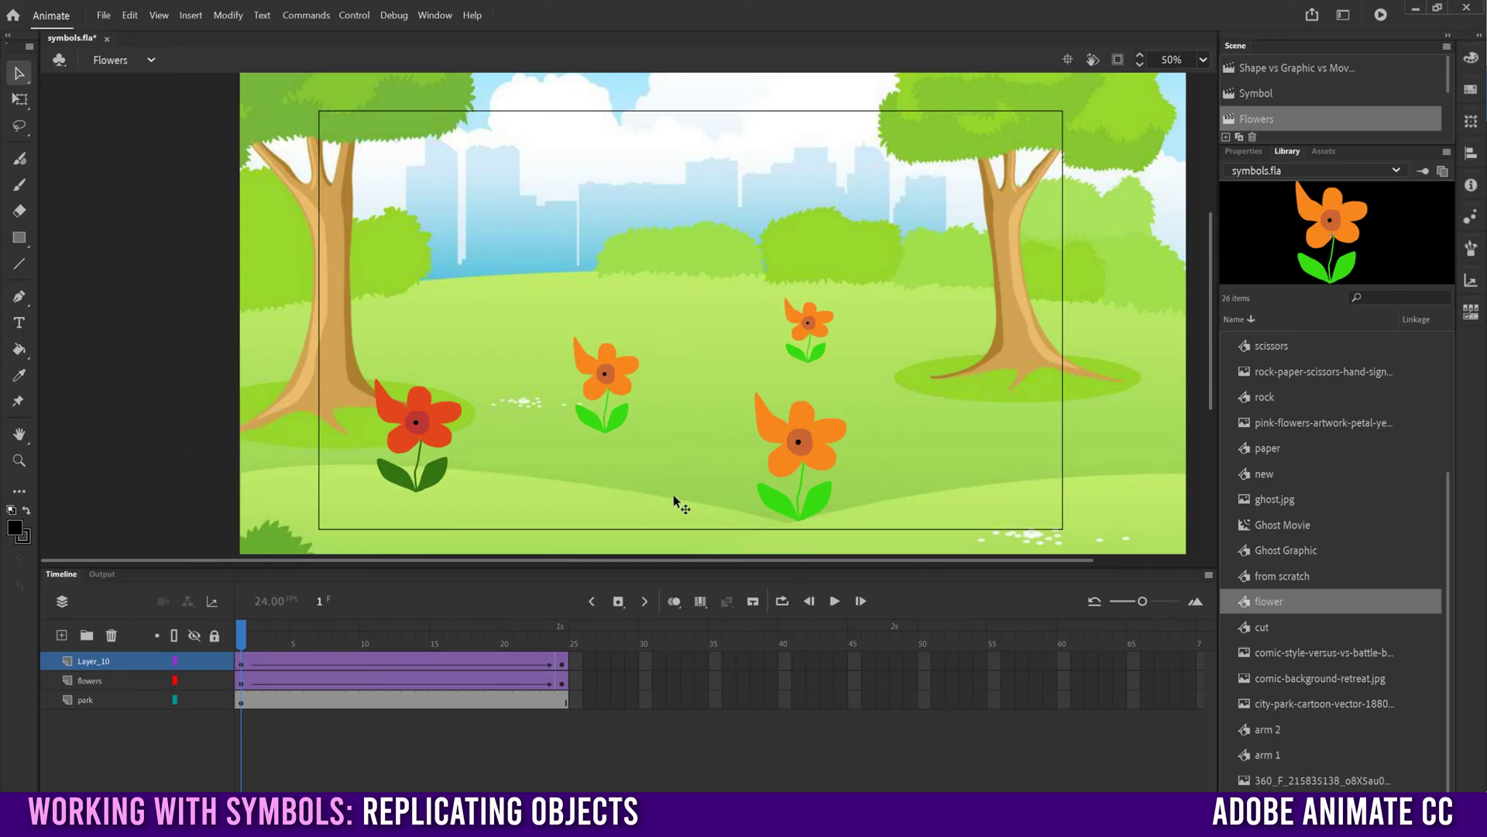
# Step: Delete Layer_10 with its large orange flower and add an empty layer above flowers
pyautogui.click(110, 637)
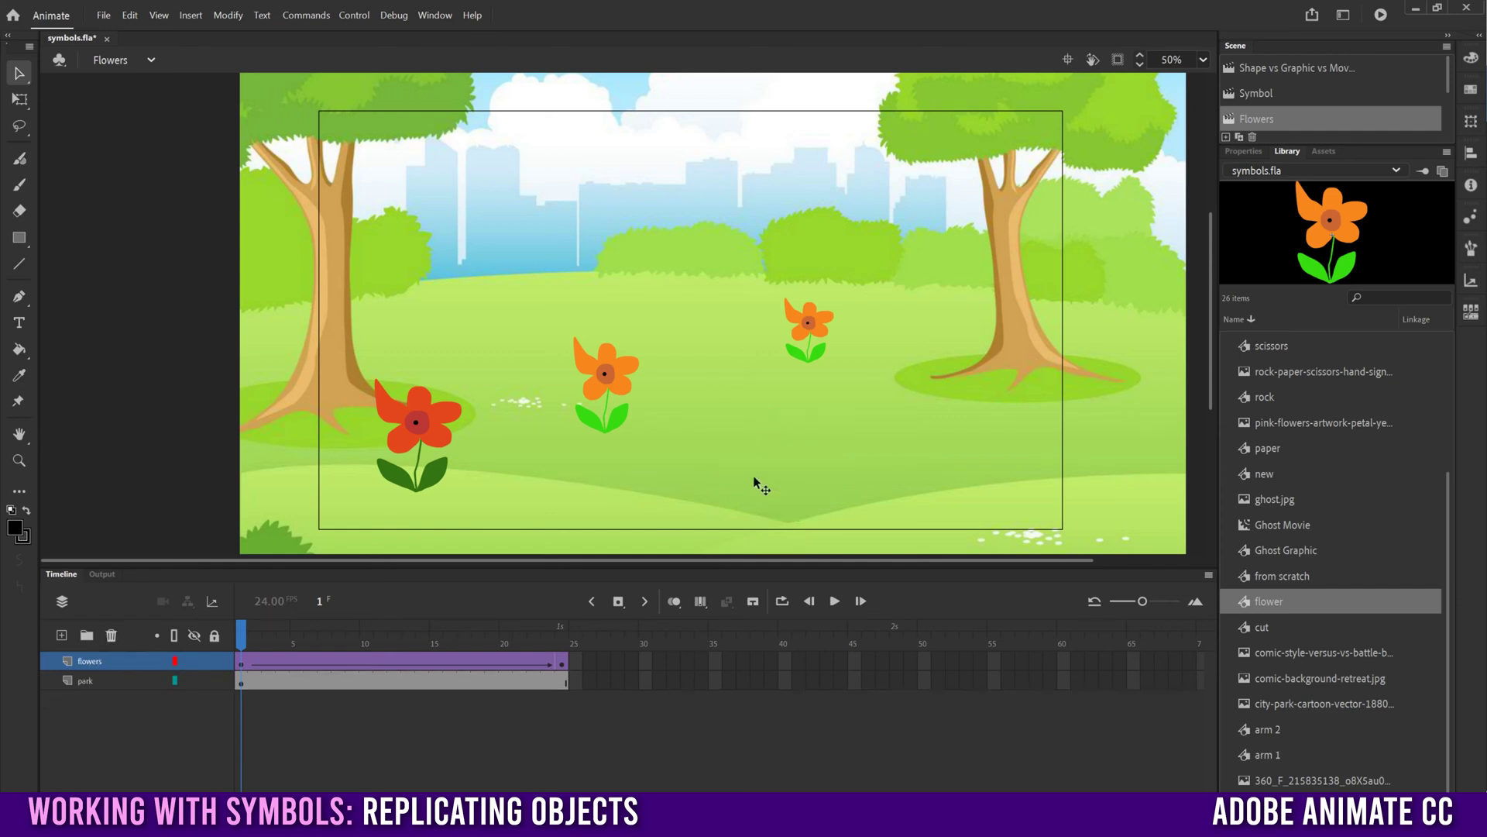
pyautogui.click(61, 636)
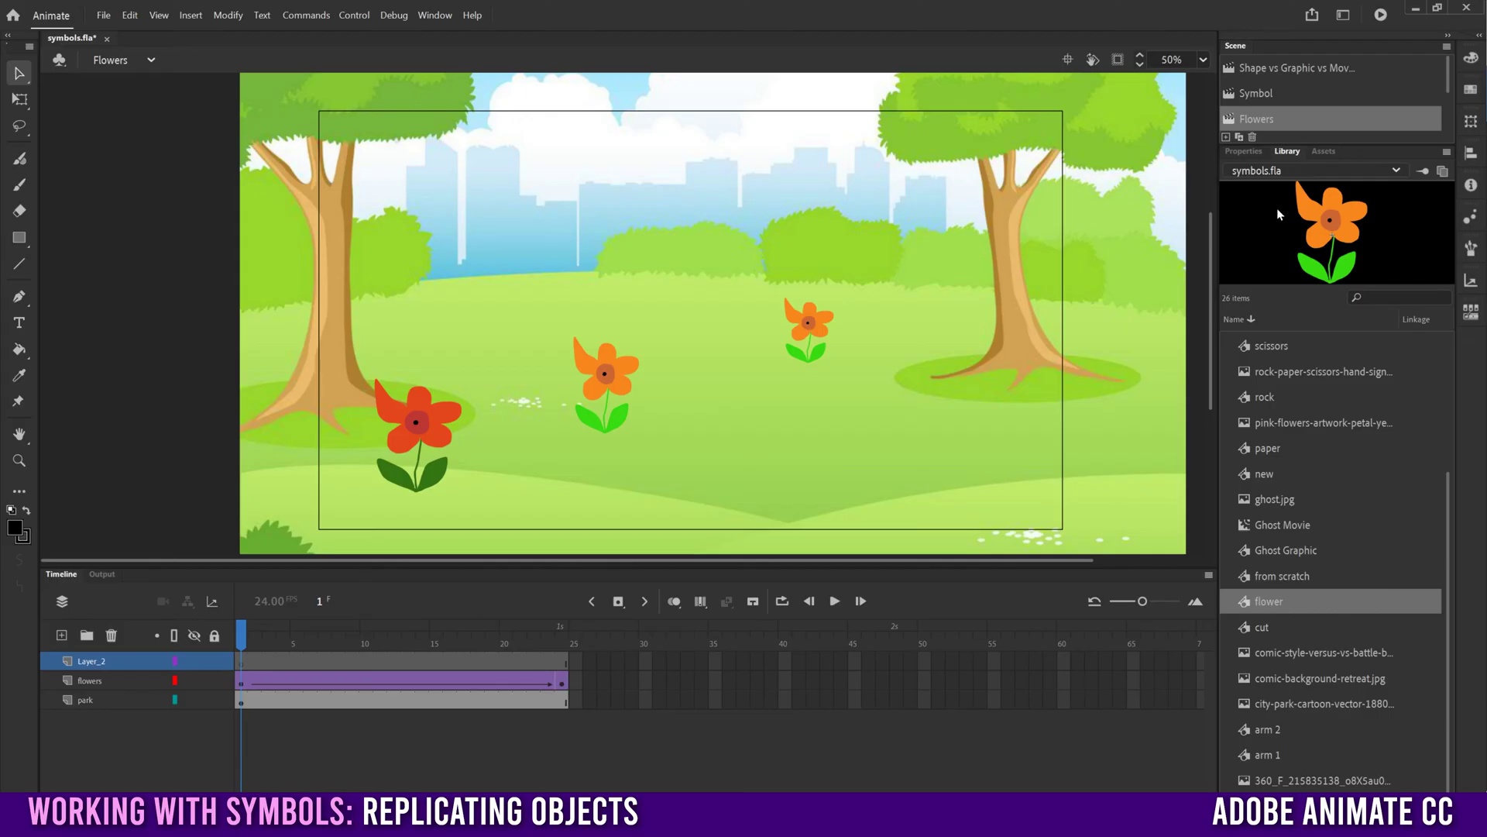
pyautogui.click(1246, 151)
pyautogui.click(1285, 152)
# Step: Duplicate the flower symbol in the Library as 'flowers red'
pyautogui.rightClick(1295, 598)
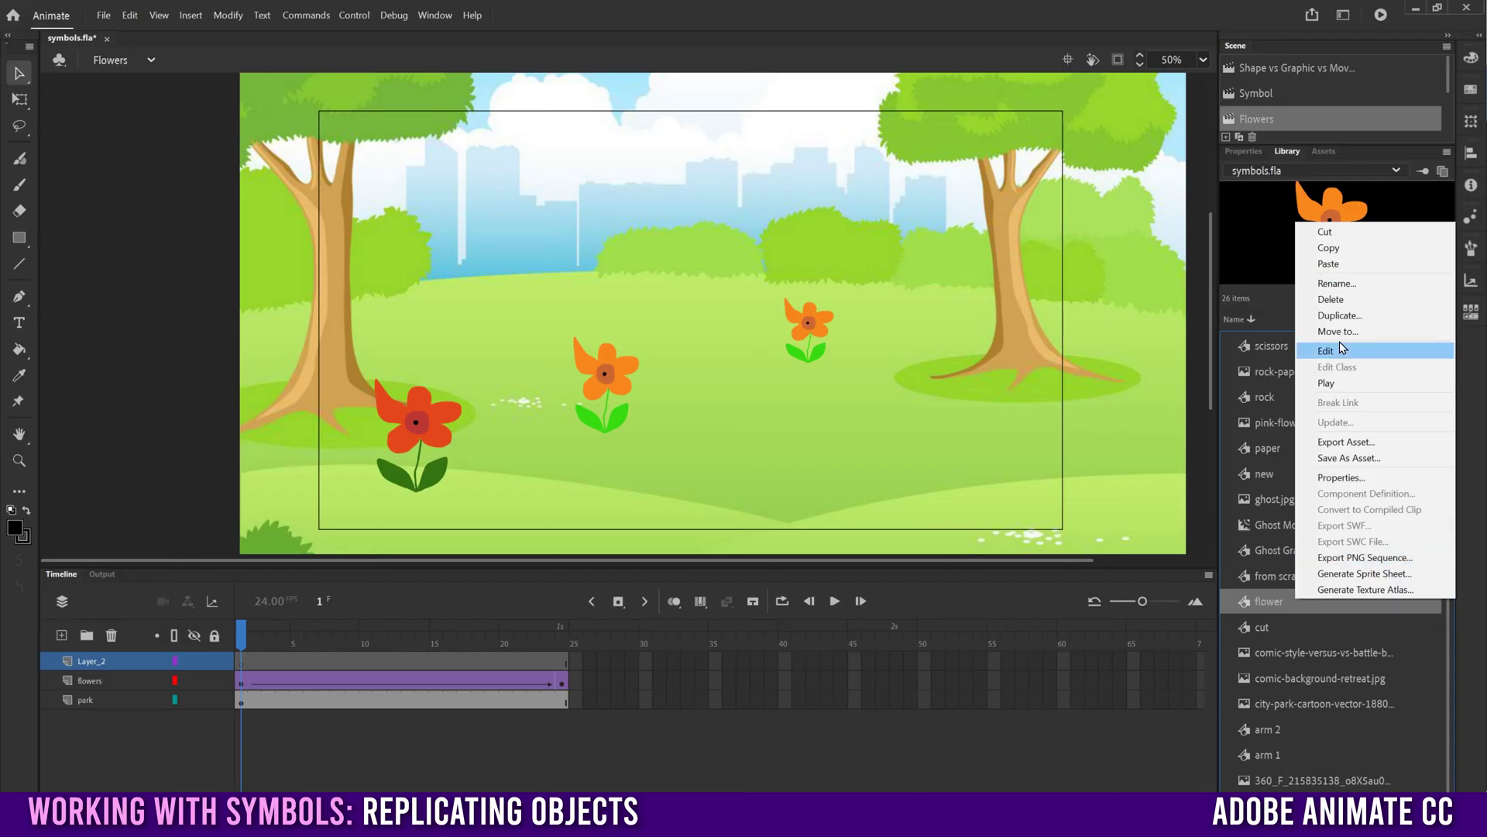
pyautogui.click(1346, 314)
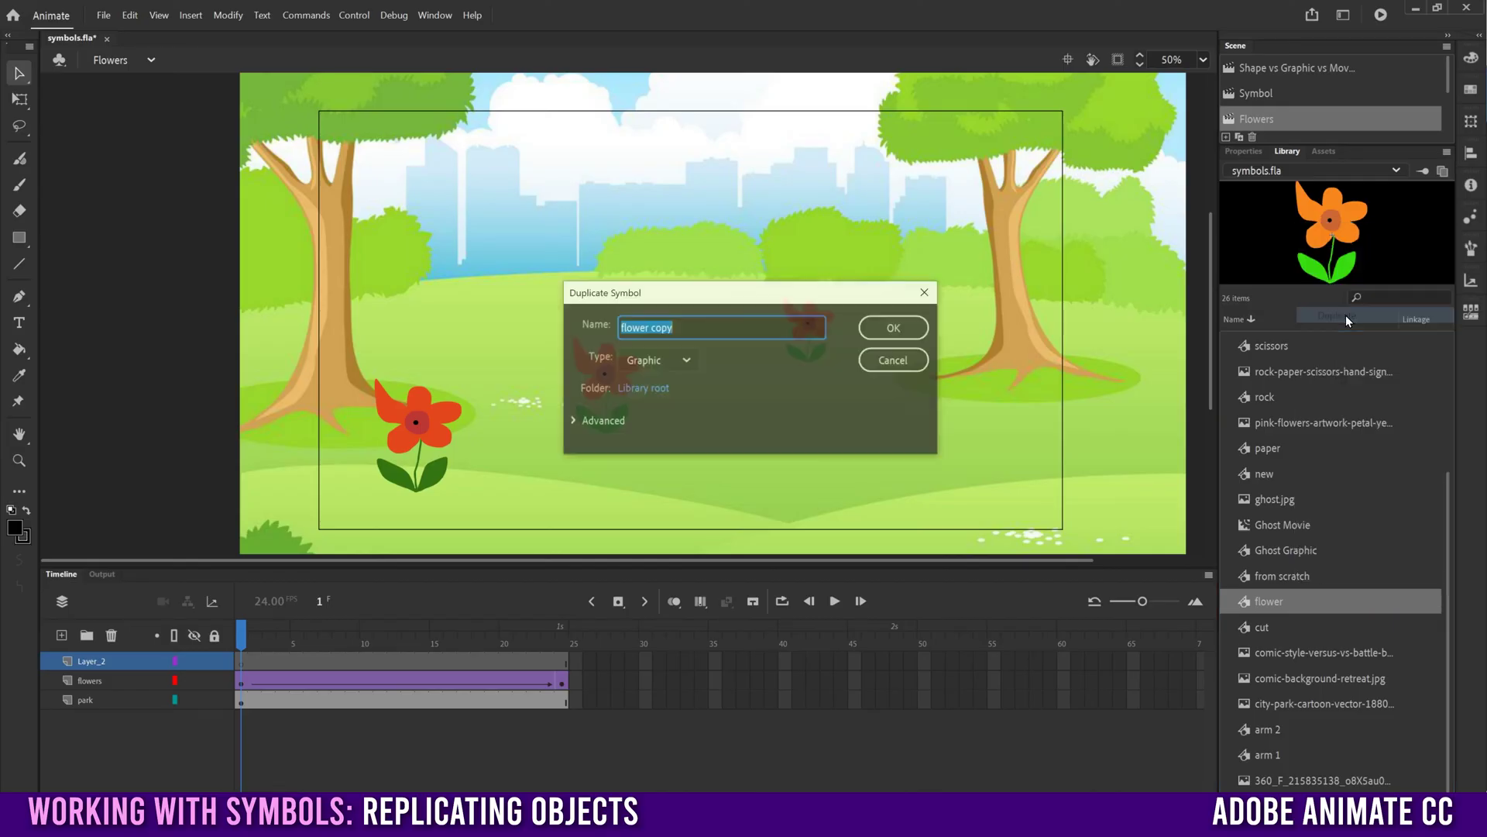
pyautogui.click(688, 327)
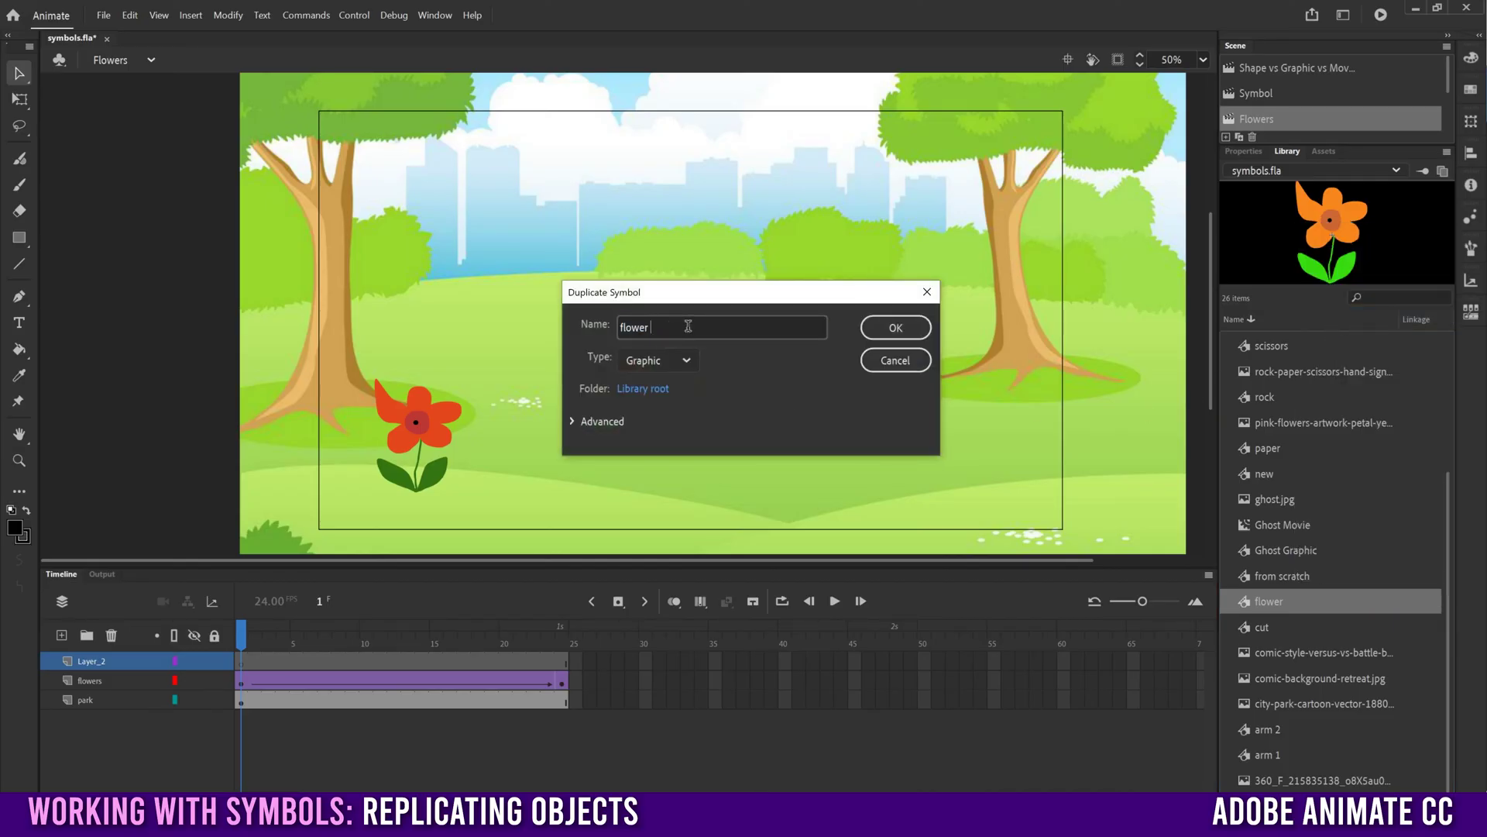
pyautogui.write('s red')
pyautogui.click(892, 327)
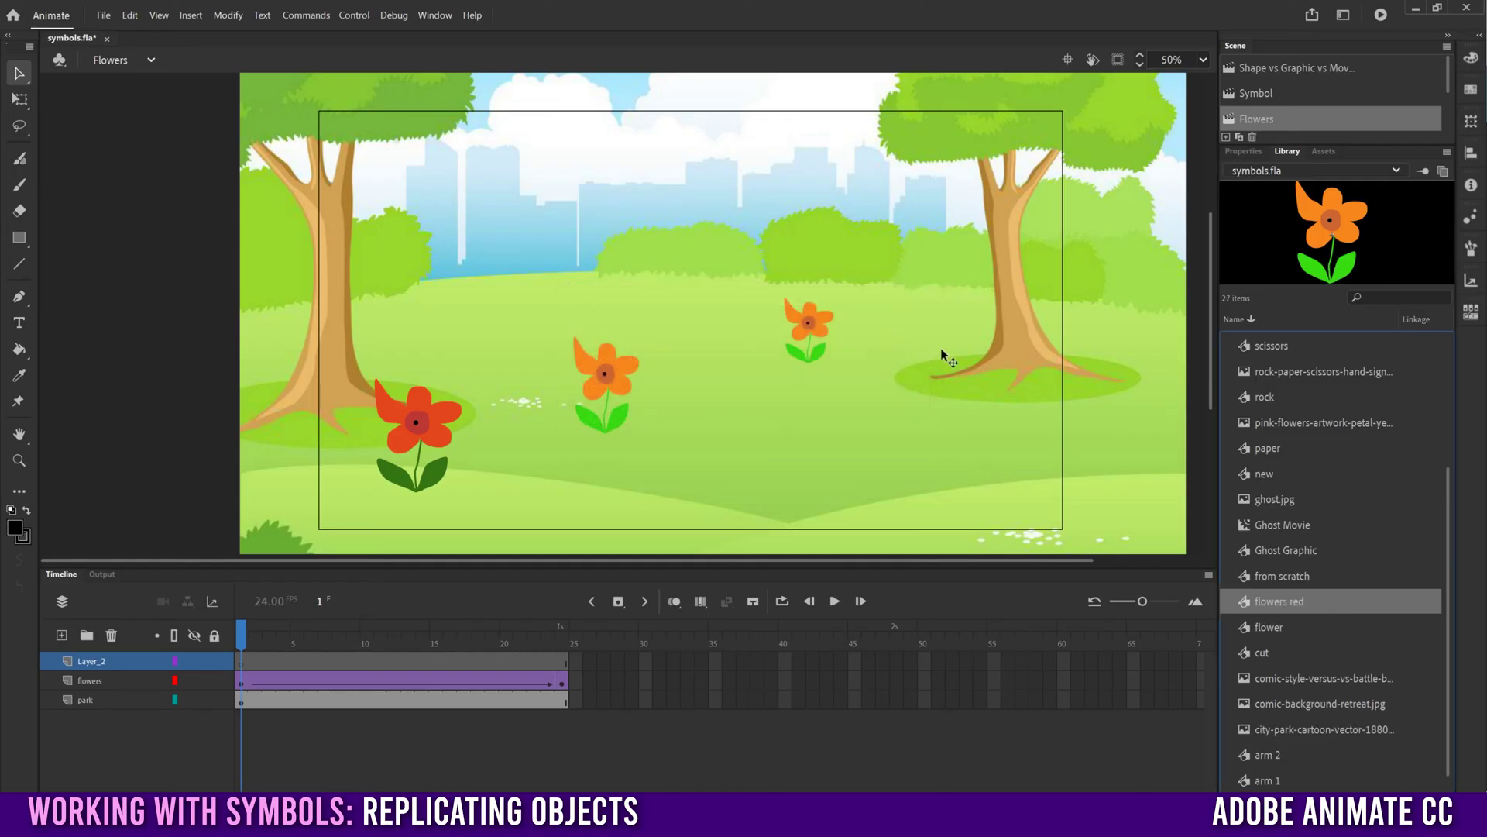
# Step: Duplicate the flowers red symbol as 'flowers purple'
pyautogui.rightClick(1328, 602)
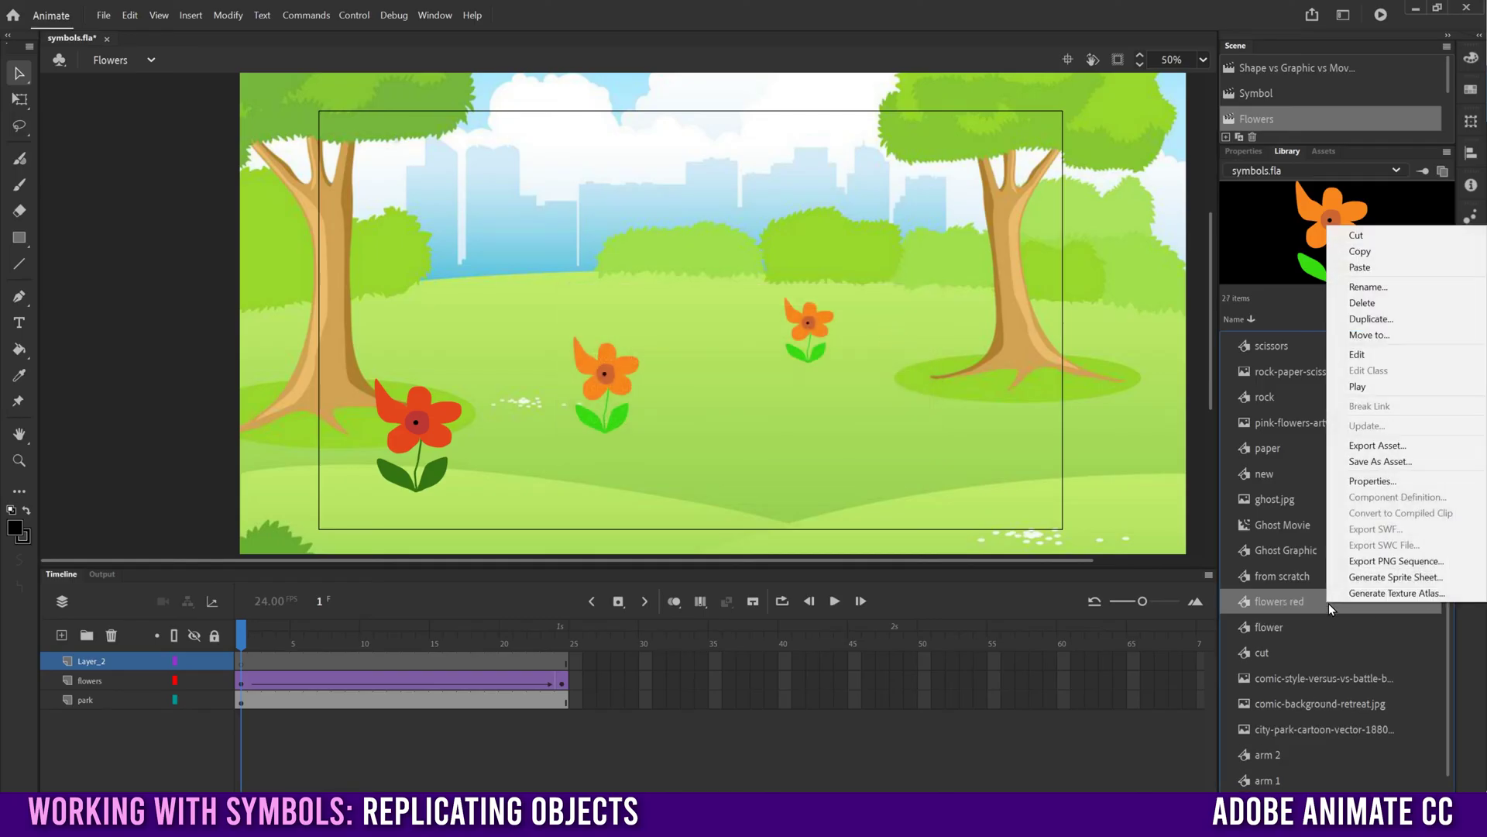
pyautogui.click(1371, 325)
pyautogui.click(709, 321)
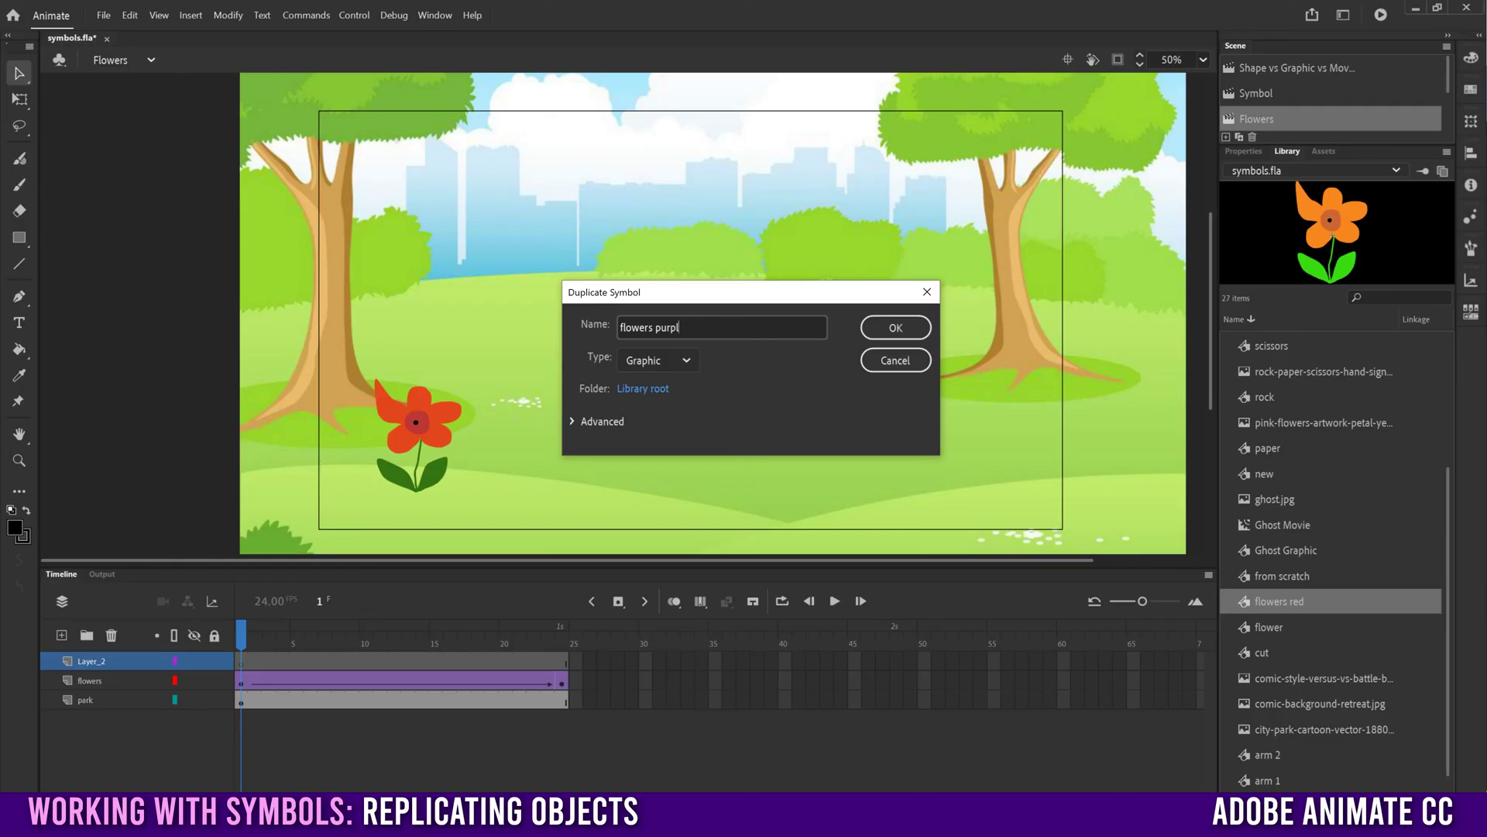
pyautogui.write('purple')
pyautogui.click(895, 327)
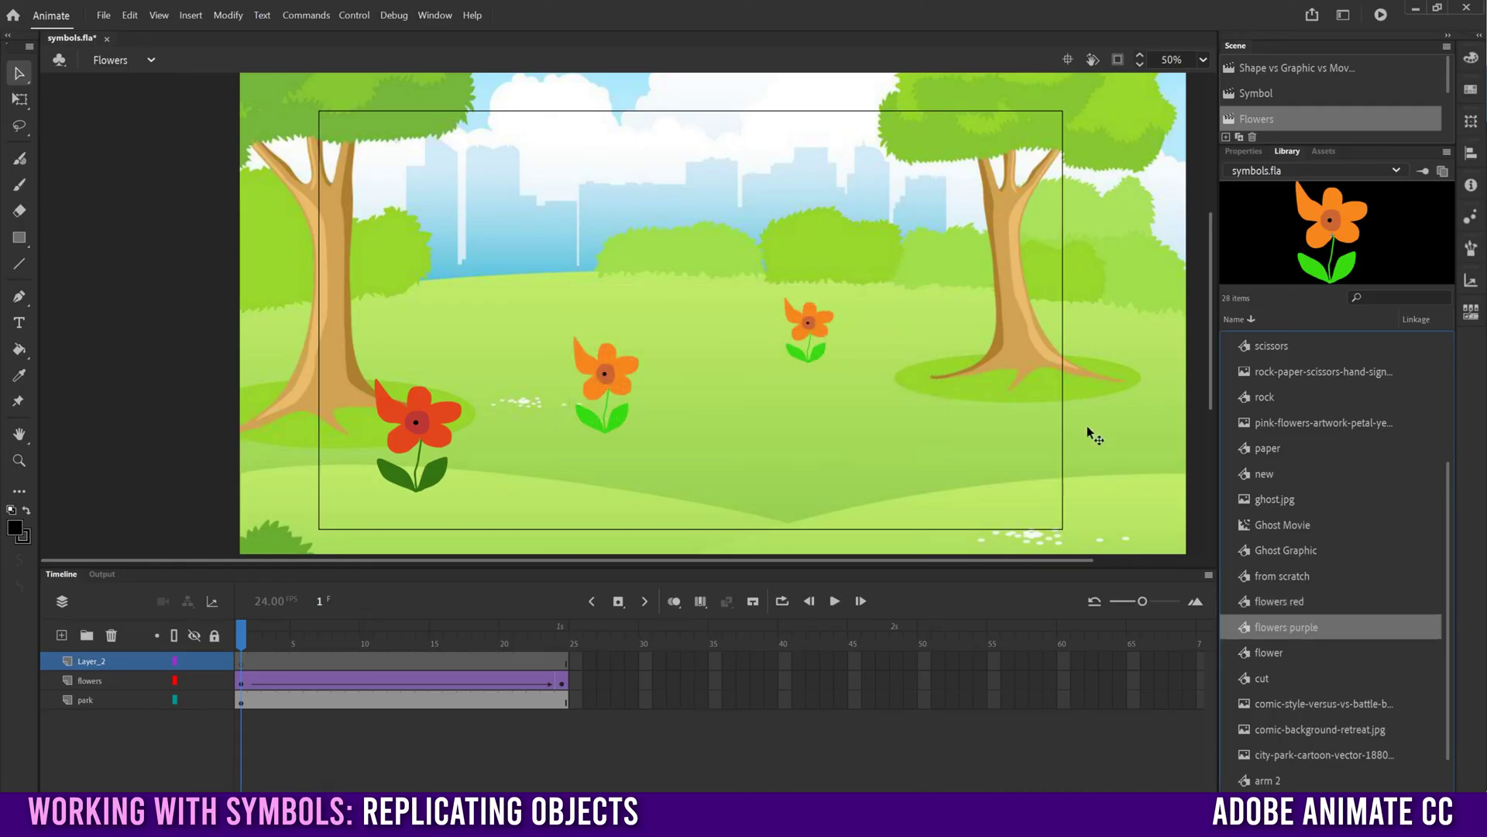
# Step: Rename the original flower symbol to 'flowers orange'
pyautogui.click(1275, 651)
pyautogui.doubleClick(1280, 654)
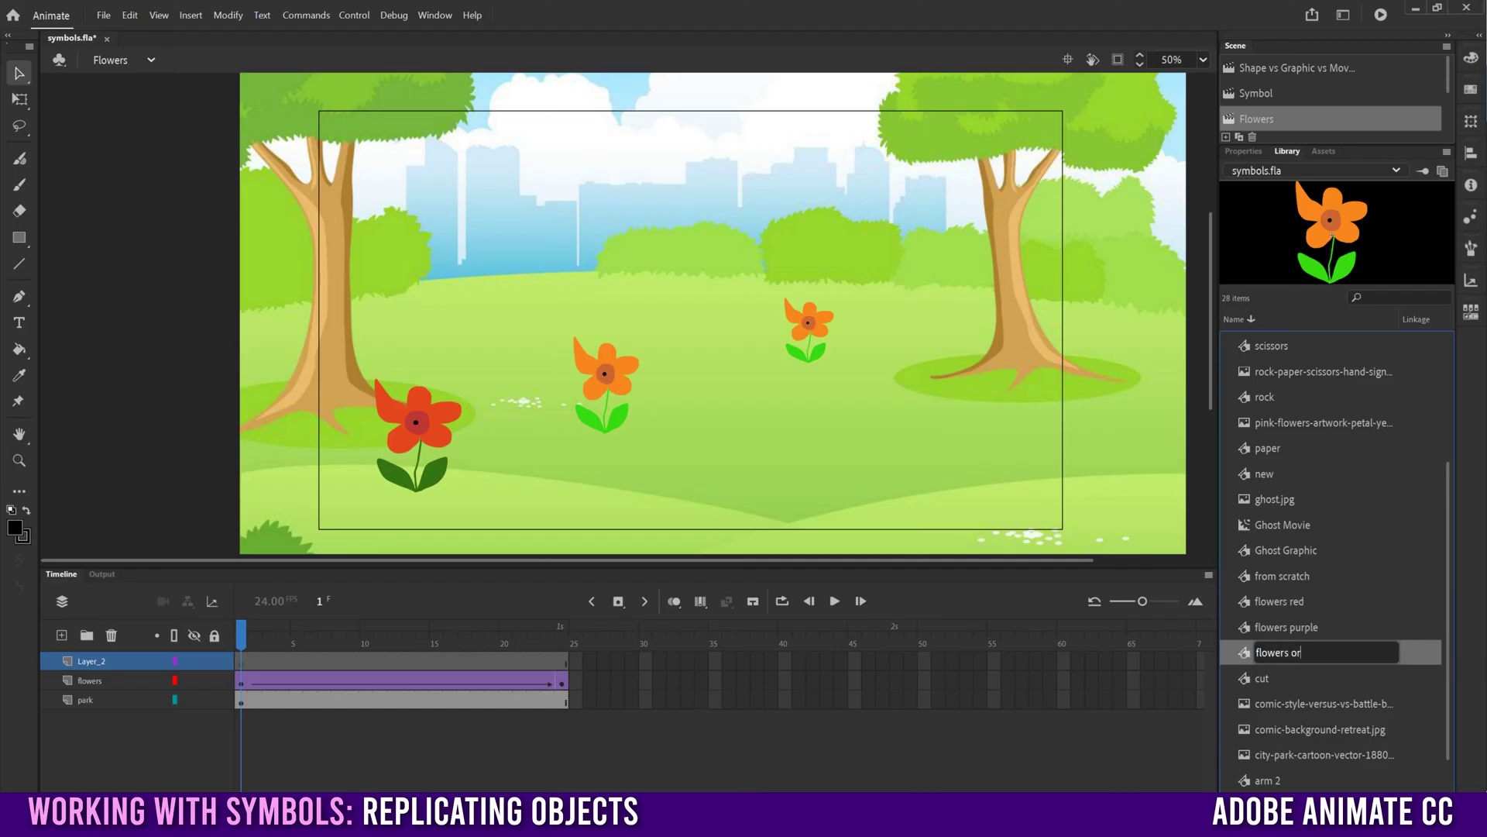
pyautogui.click(1351, 607)
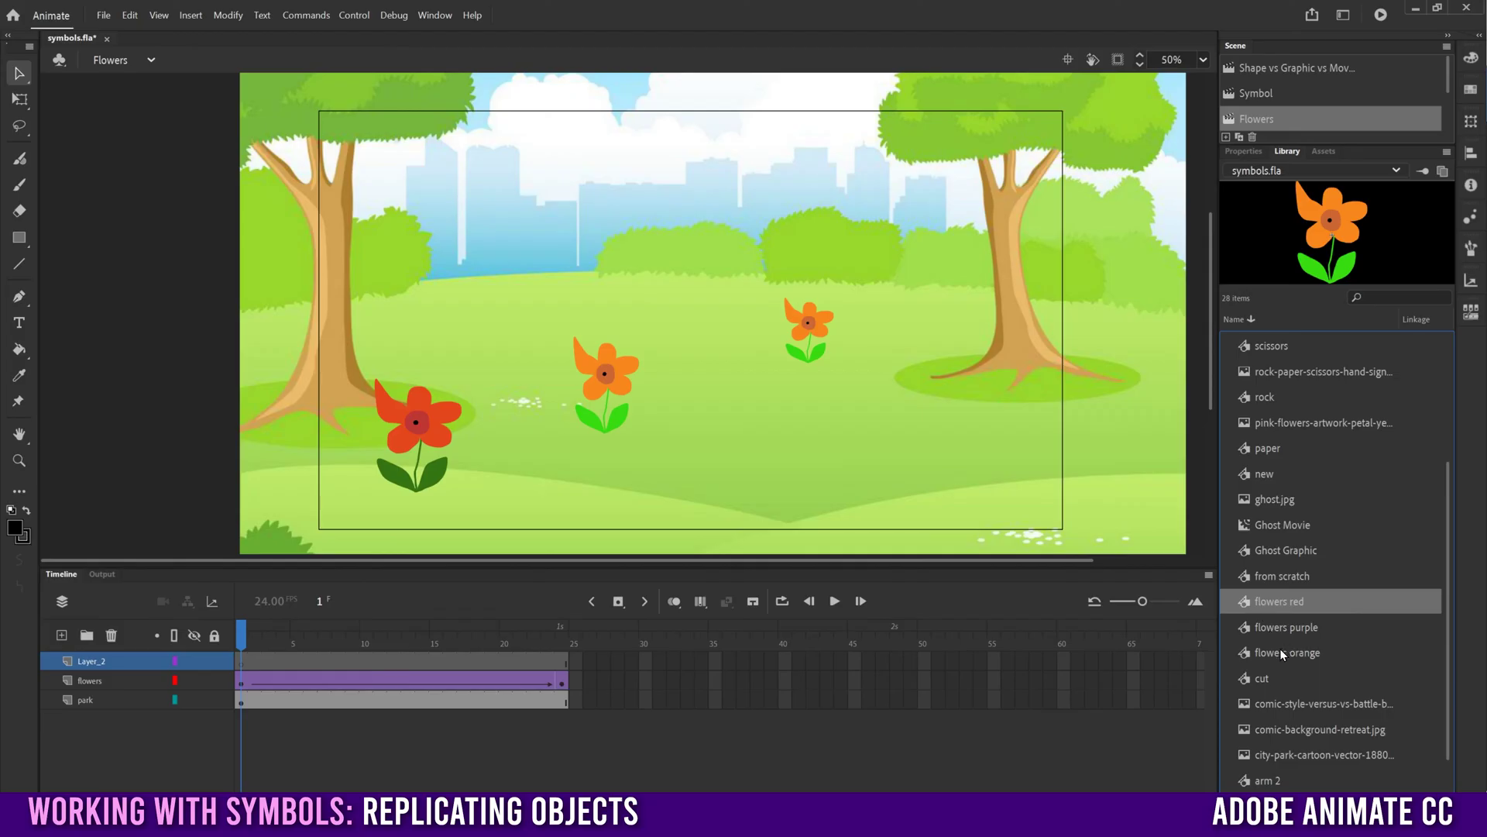
pyautogui.doubleClick(91, 661)
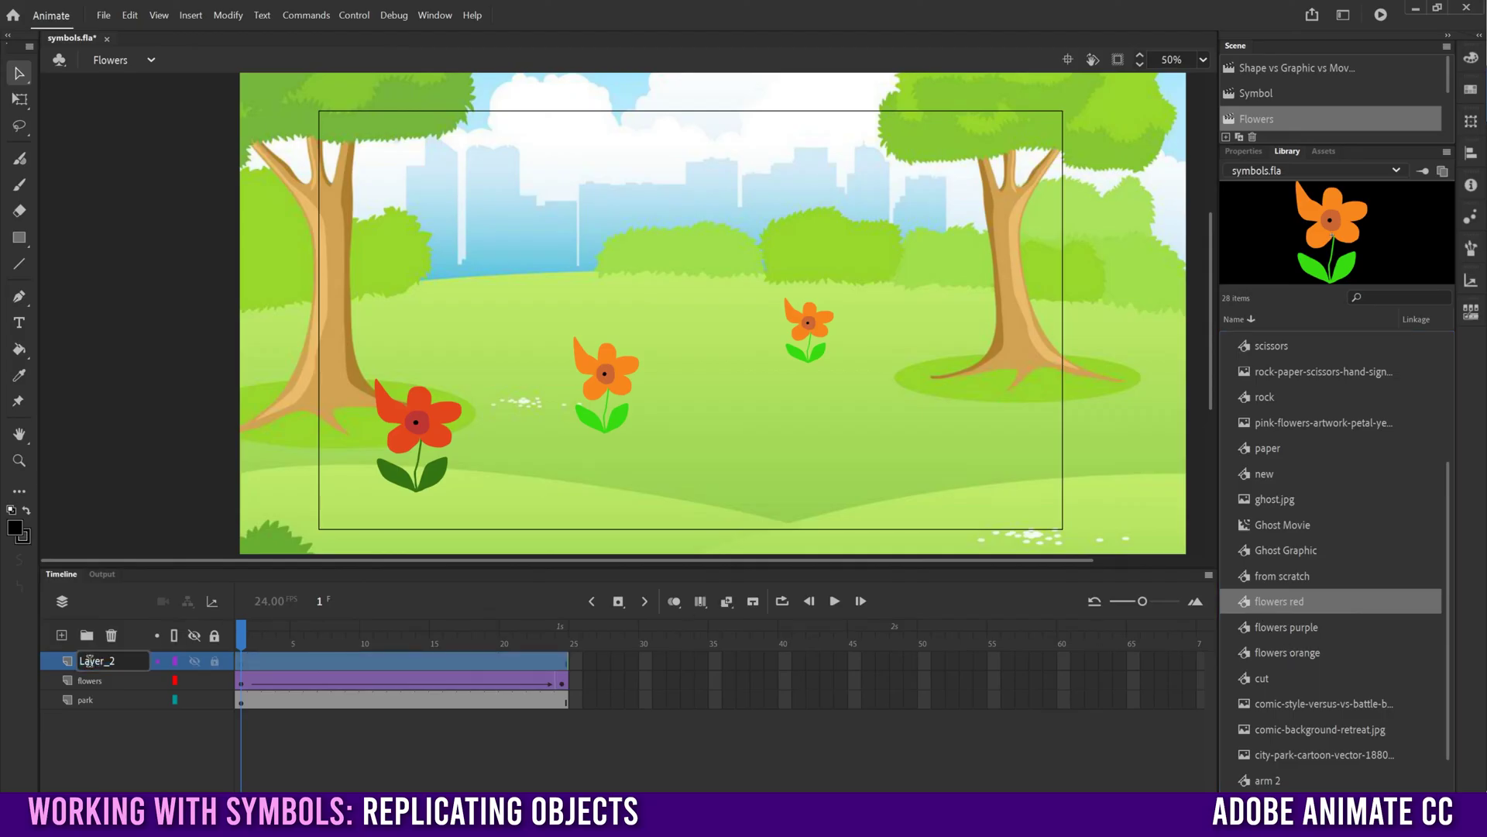
# Step: Rename Layer_2 to 'red', then add Layer_3 above it and name it 'purple'
pyautogui.write('red')
pyautogui.click(118, 752)
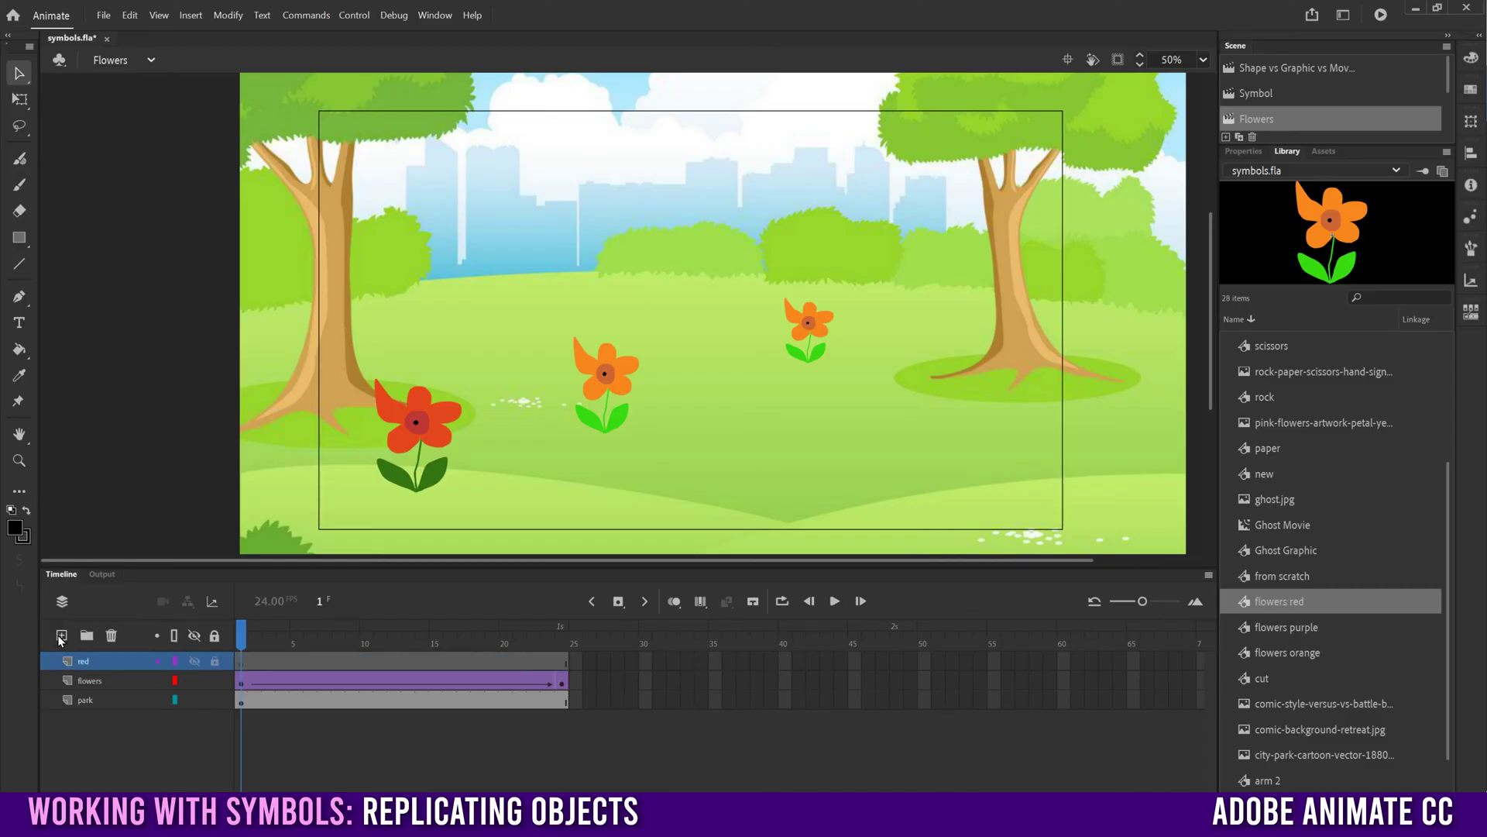
pyautogui.click(61, 636)
pyautogui.doubleClick(96, 662)
pyautogui.write('purple')
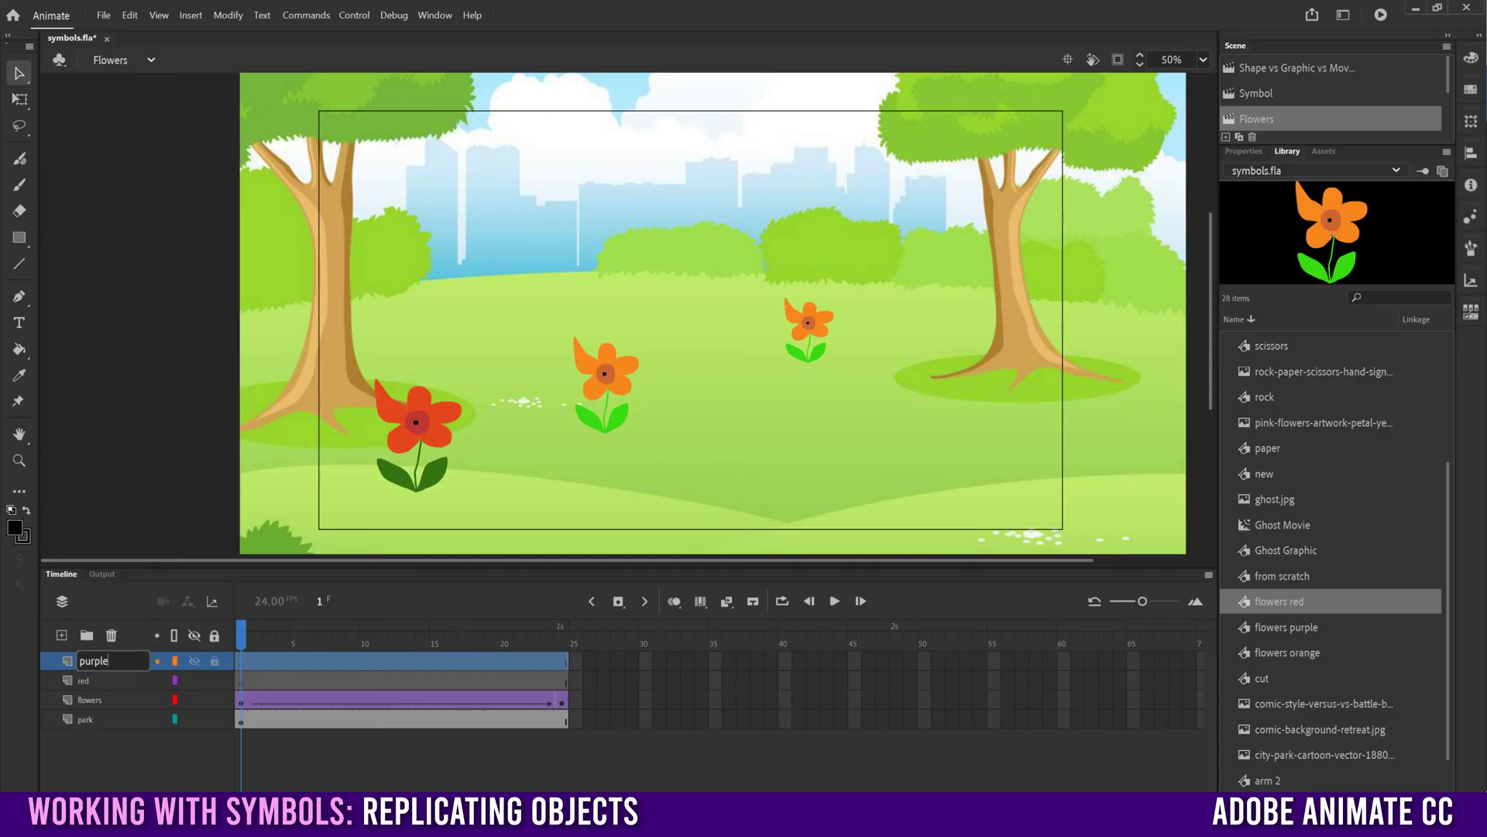
pyautogui.press('Return')
pyautogui.click(150, 750)
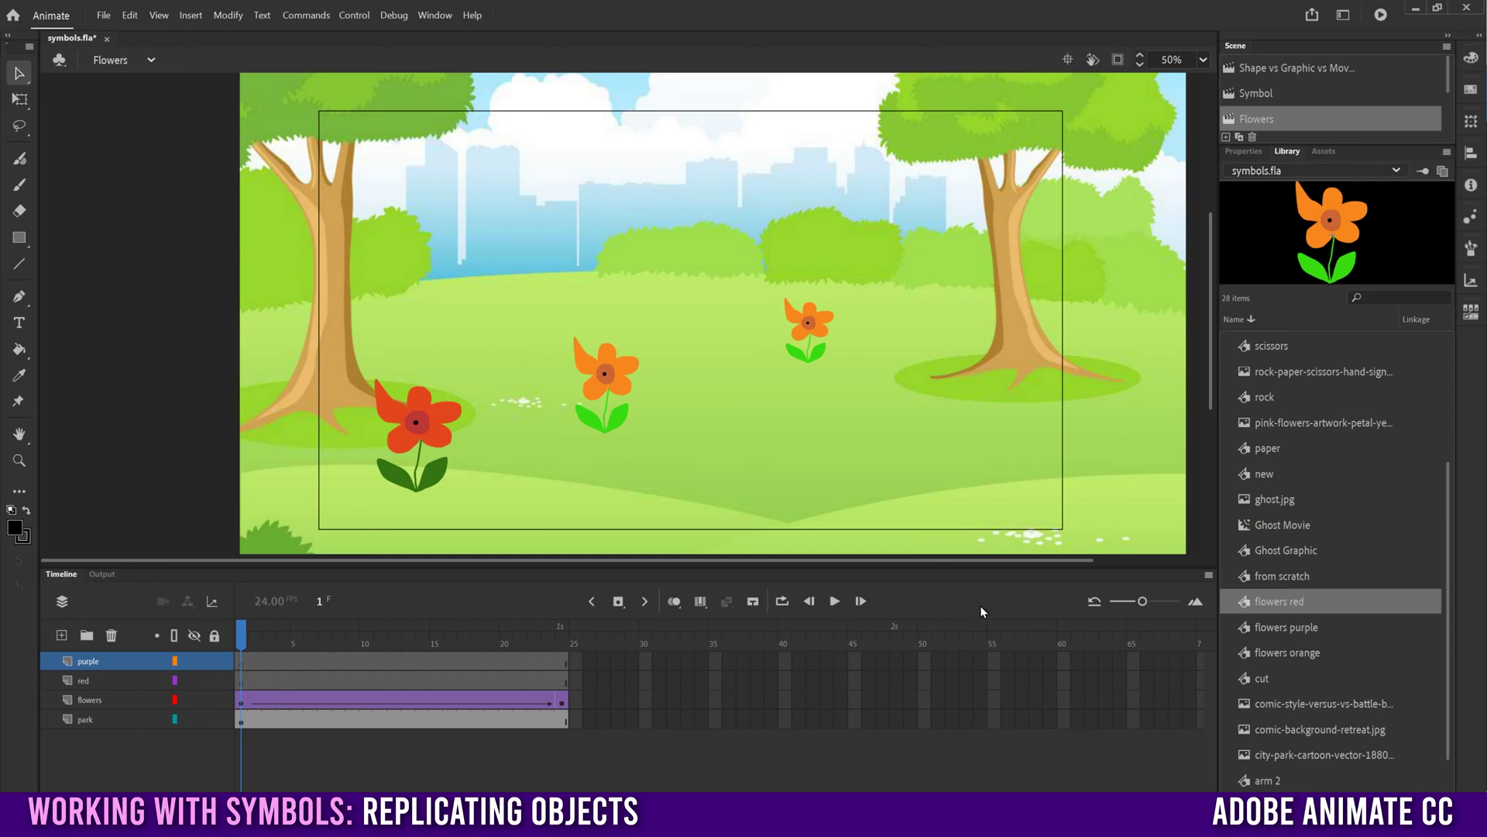
pyautogui.click(1292, 626)
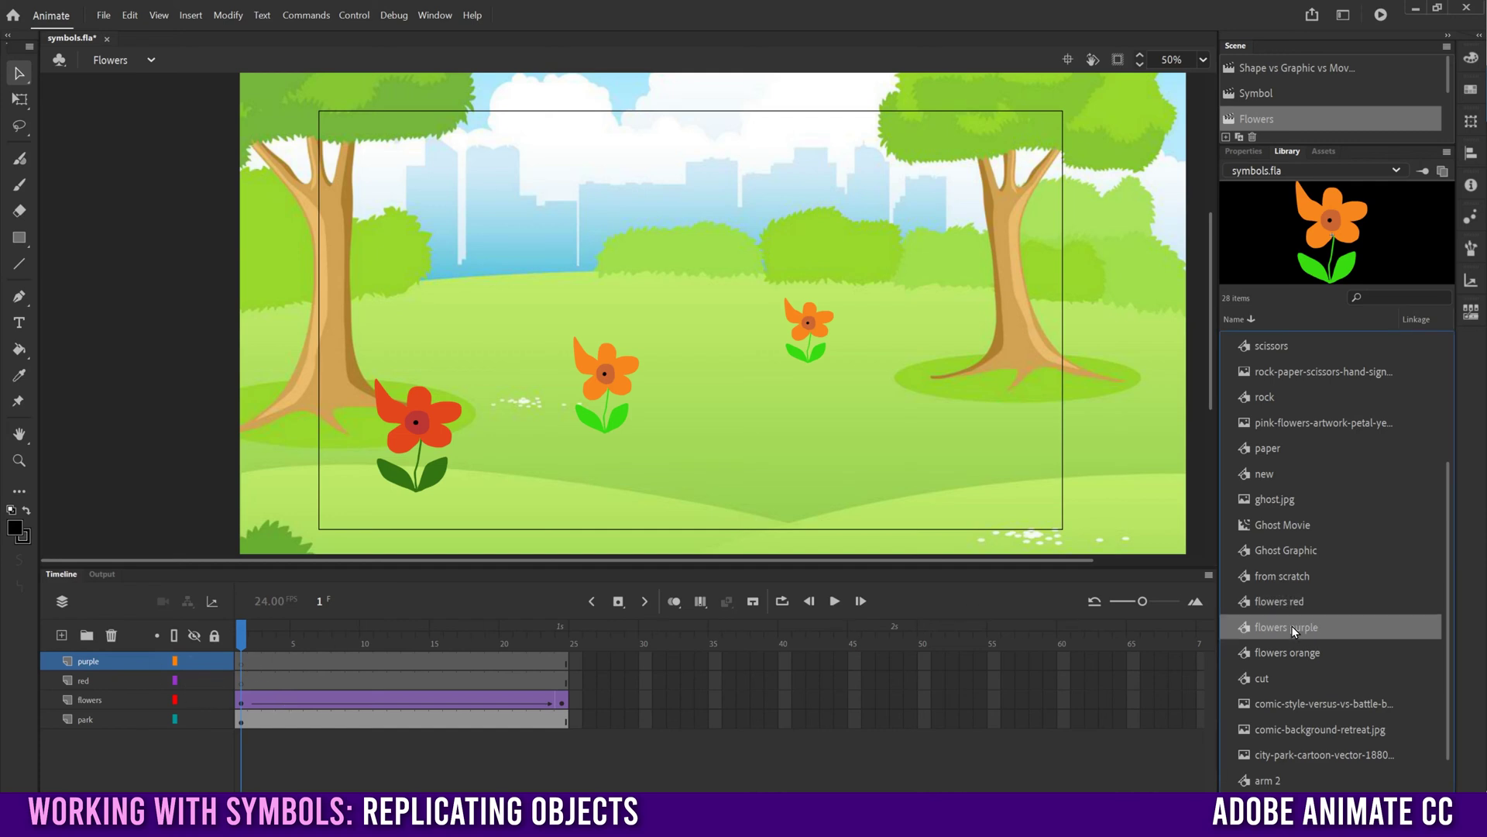
# Step: Inside flowers purple, fill the orange petals layer with #3300CC, then exit to the Flowers scene
pyautogui.doubleClick(1243, 626)
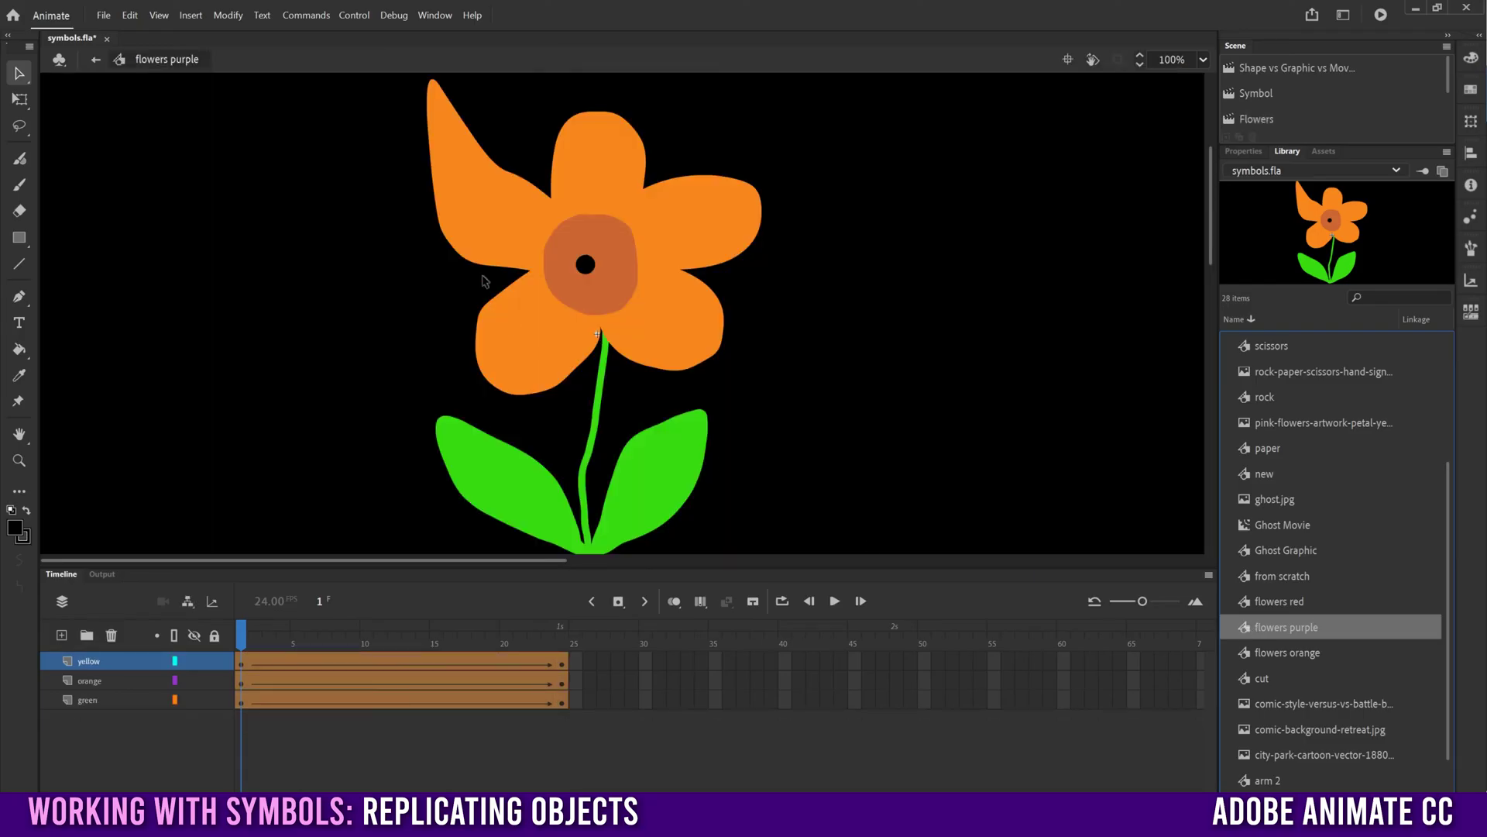
pyautogui.click(660, 322)
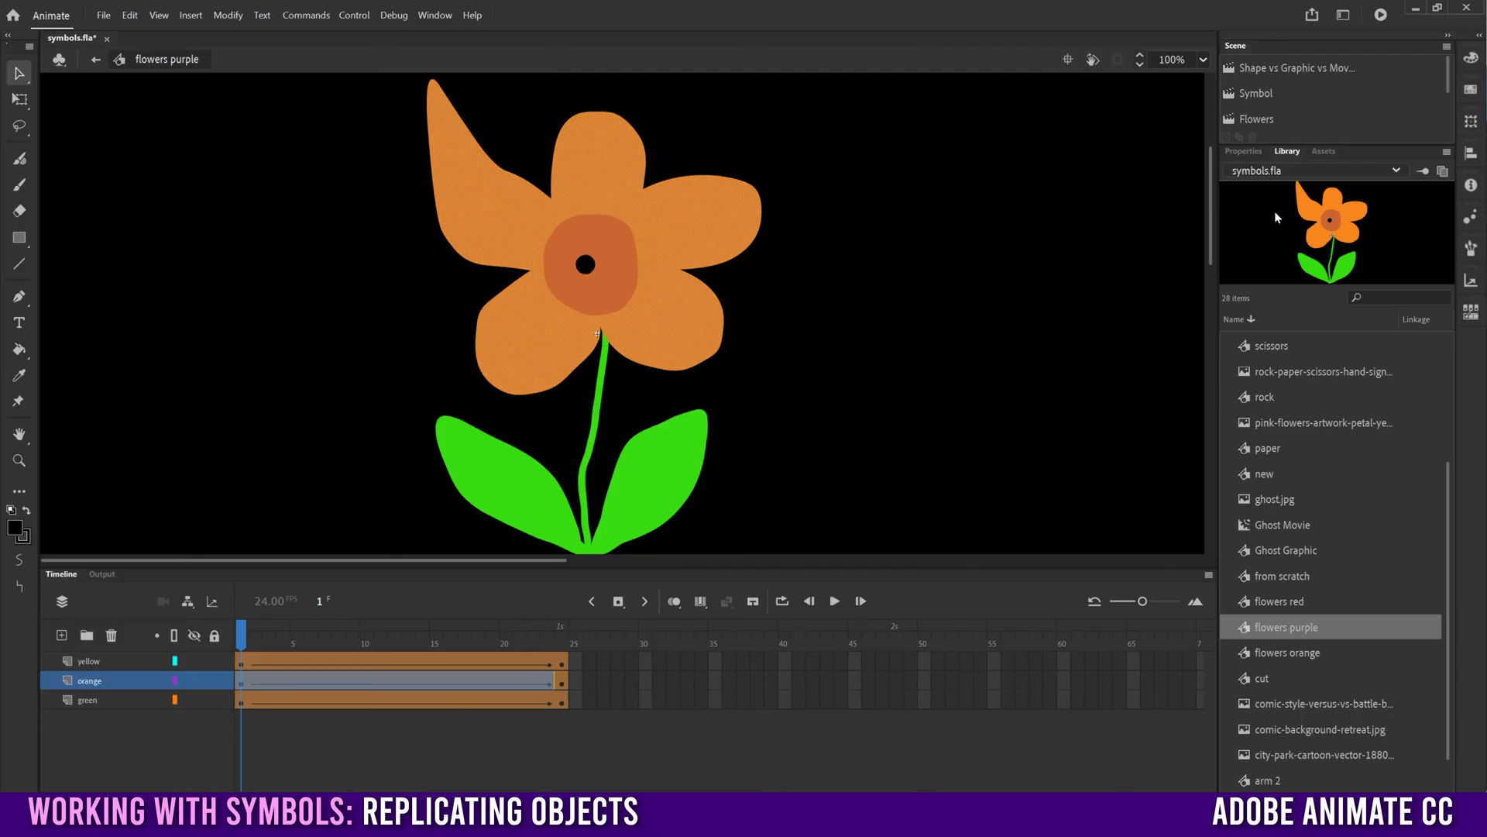
pyautogui.click(1244, 152)
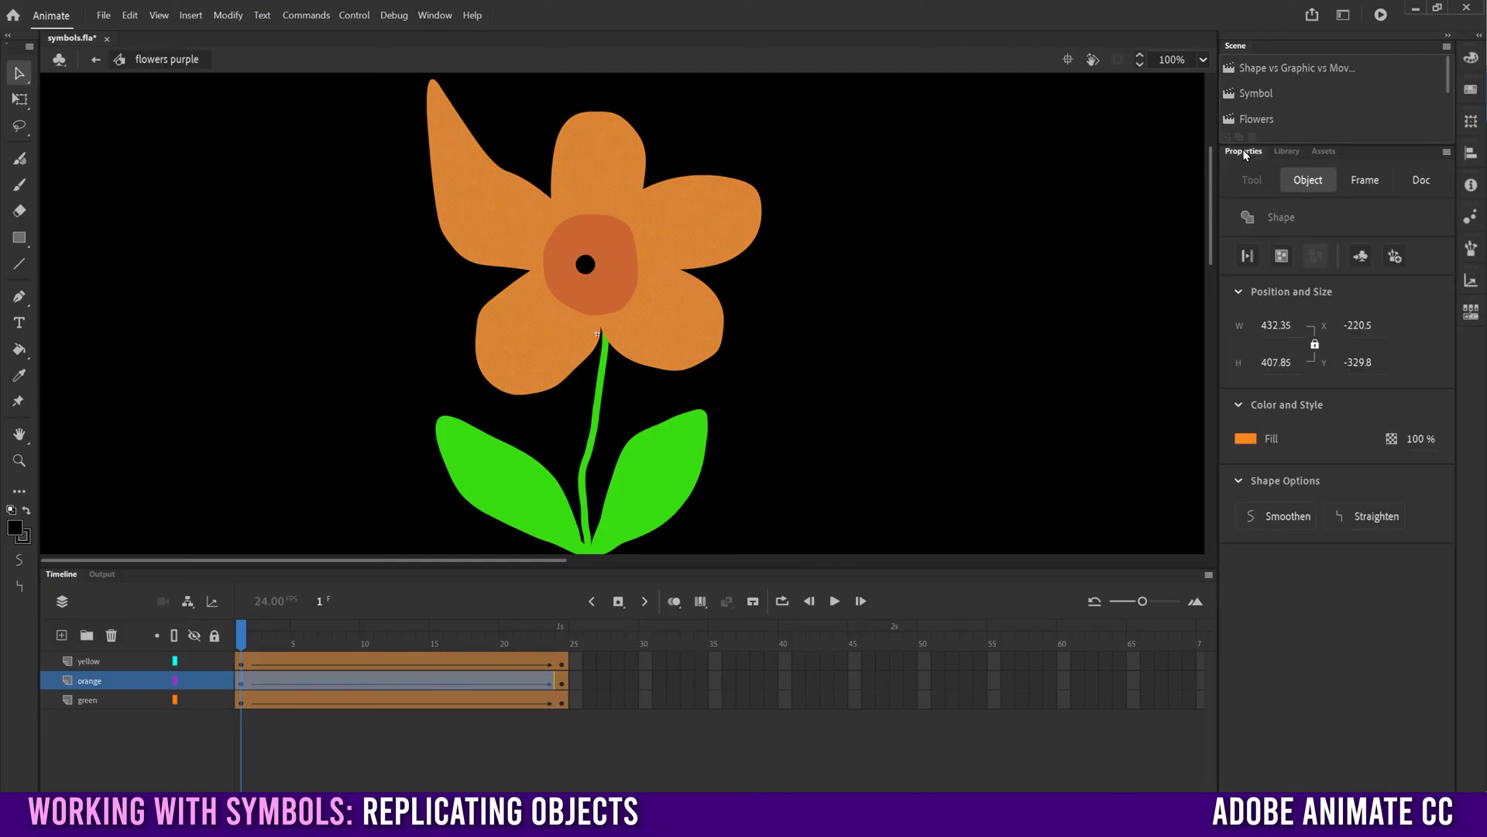
pyautogui.click(1246, 439)
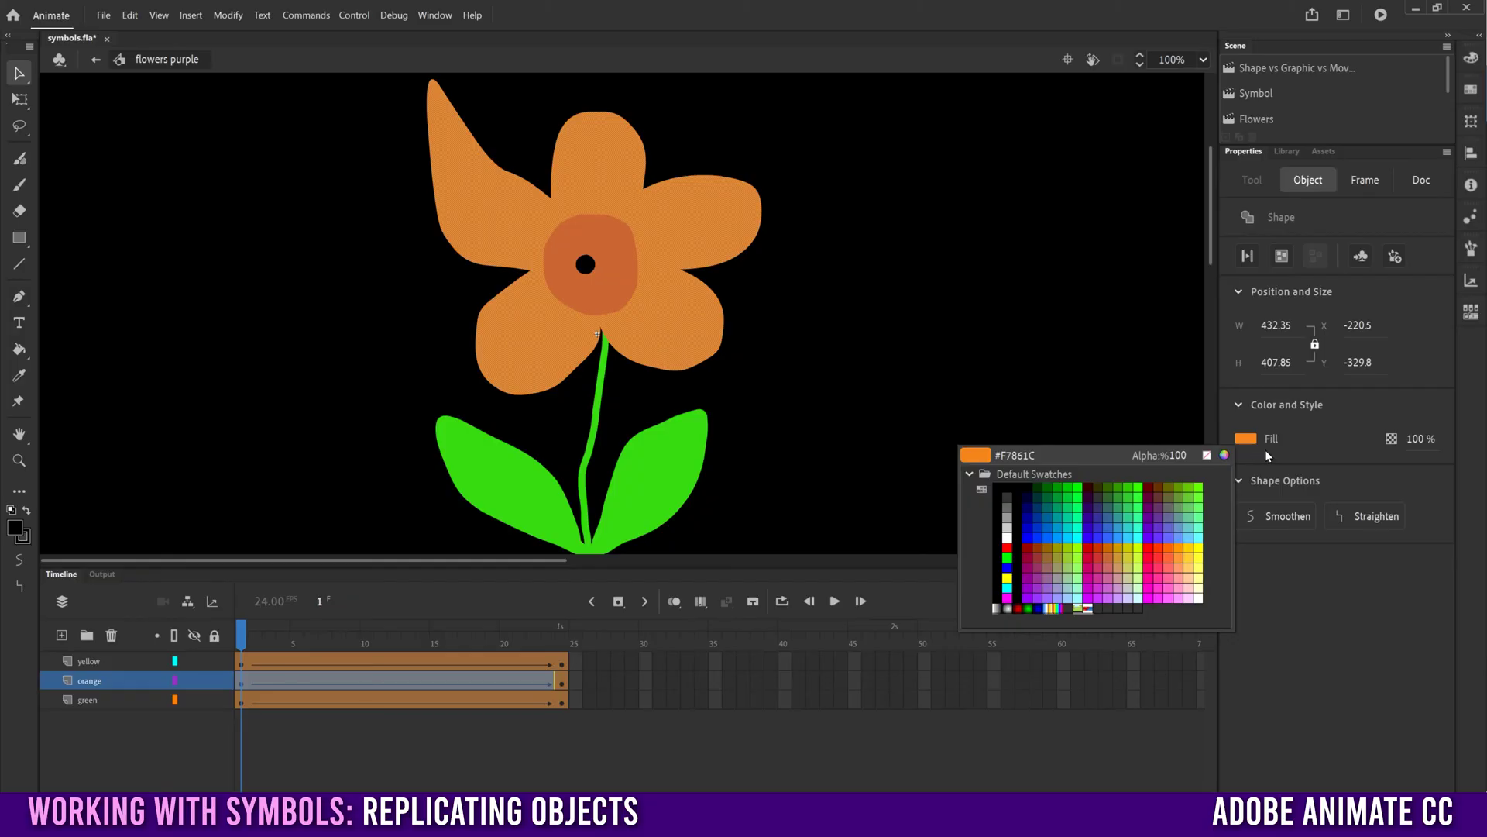
pyautogui.click(1094, 522)
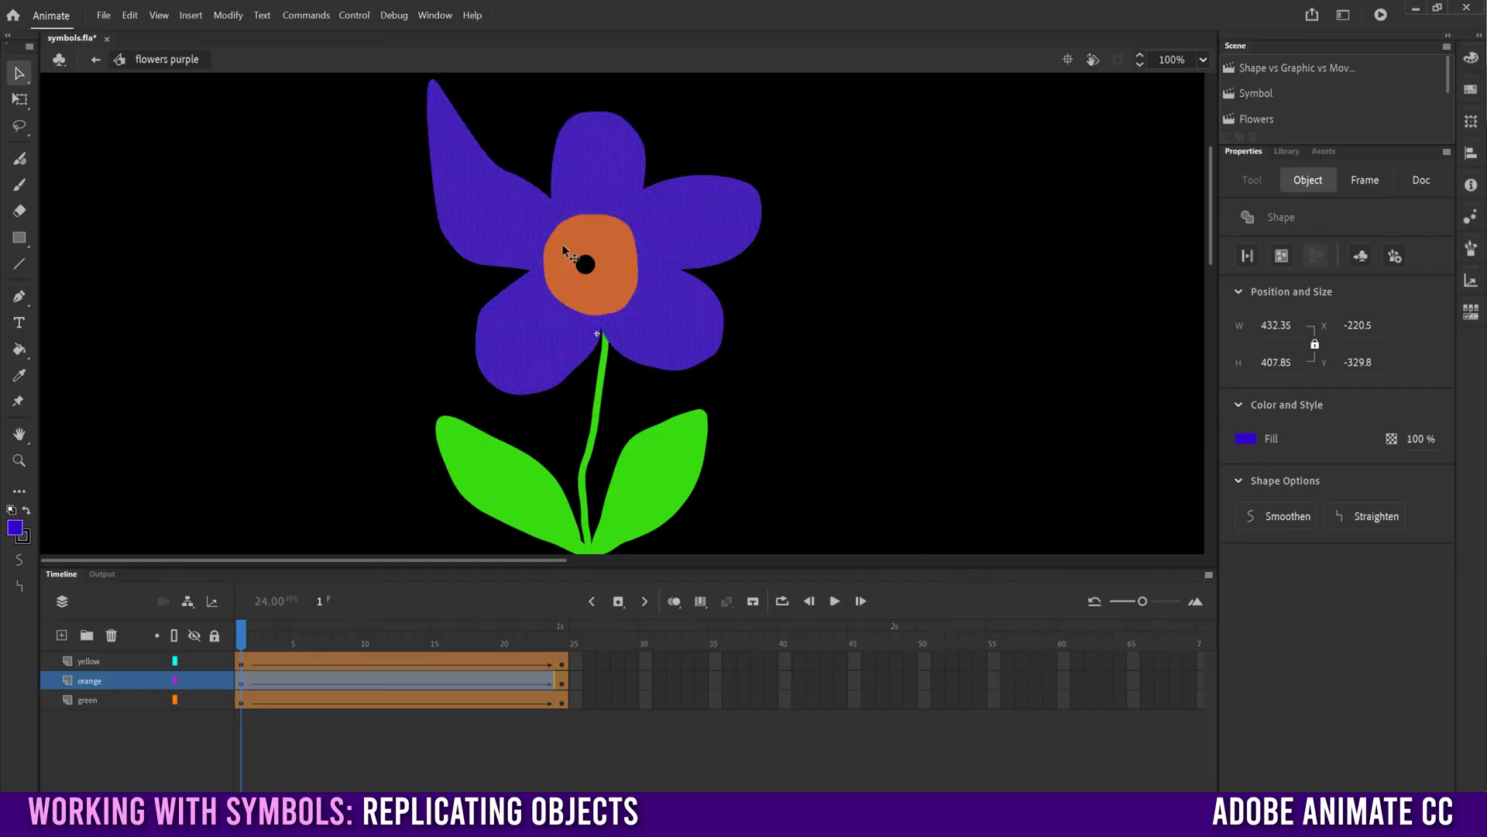
pyautogui.click(96, 61)
pyautogui.scroll(3, 1212, 425)
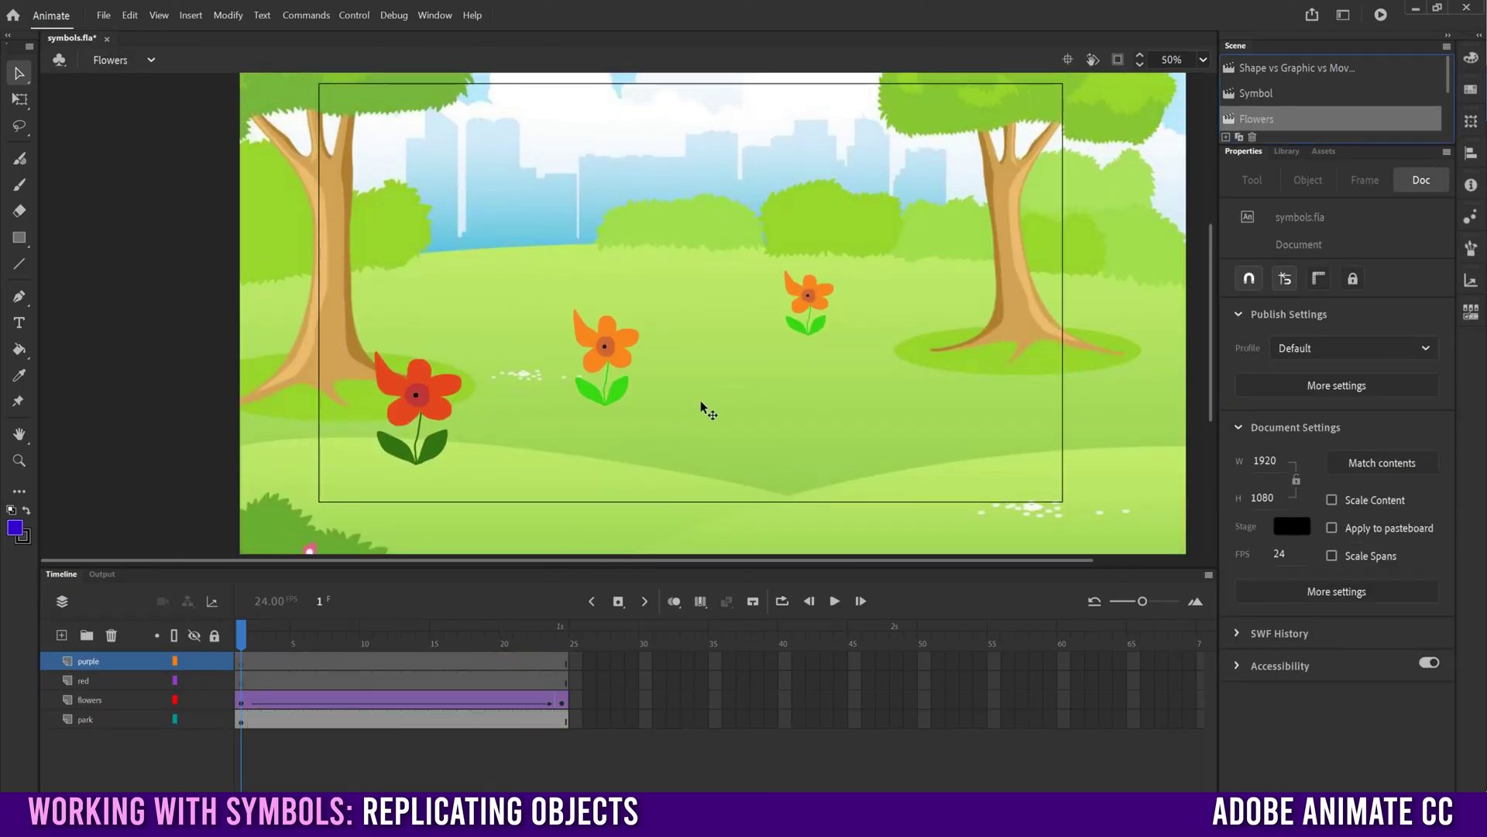
# Step: Edit flowers red from the Library, fill its petals #FF0033, and return to the Flowers scene
pyautogui.click(1288, 151)
pyautogui.click(1277, 603)
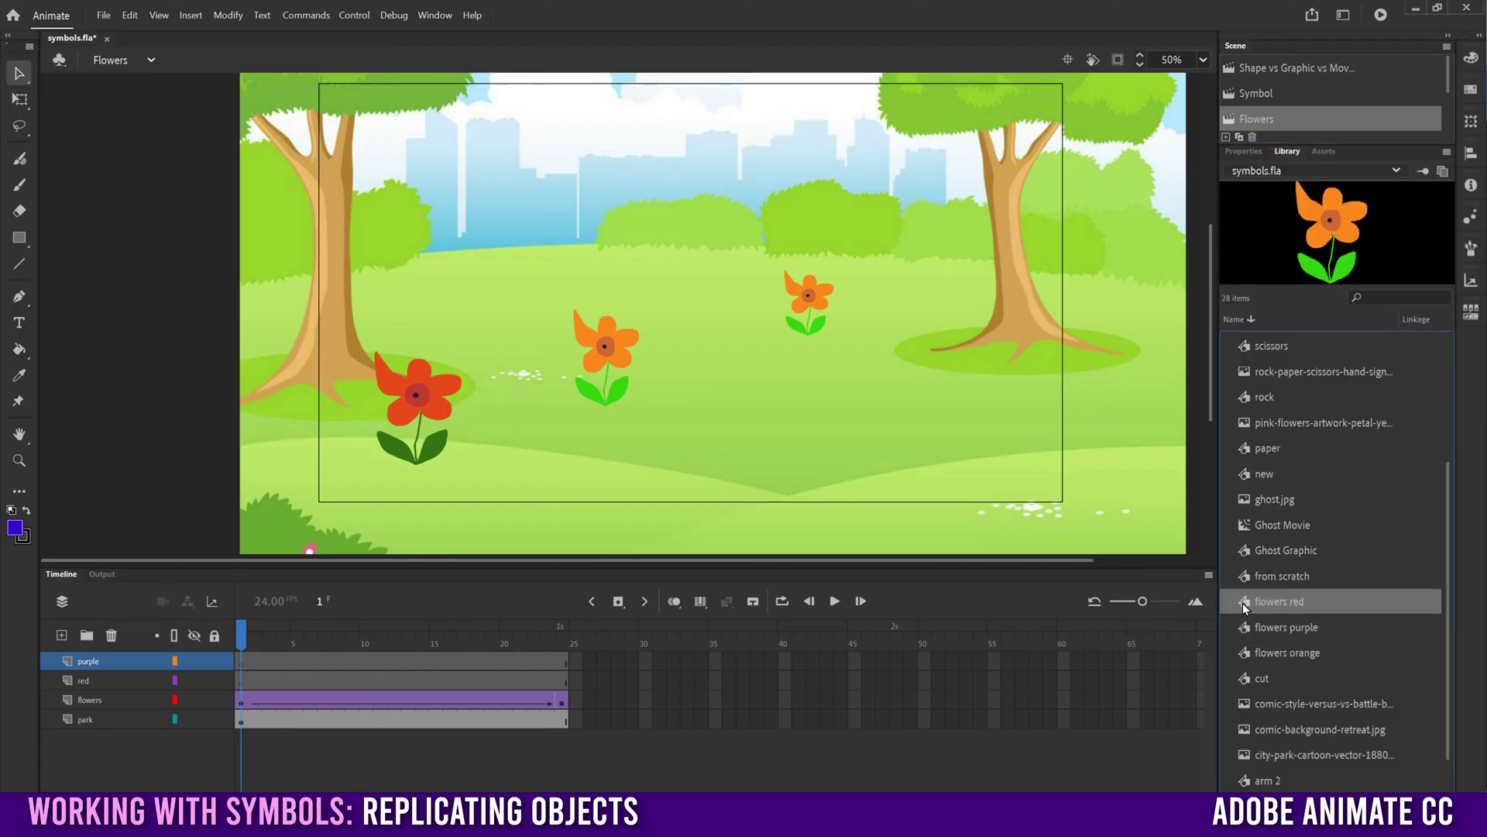
pyautogui.doubleClick(1244, 602)
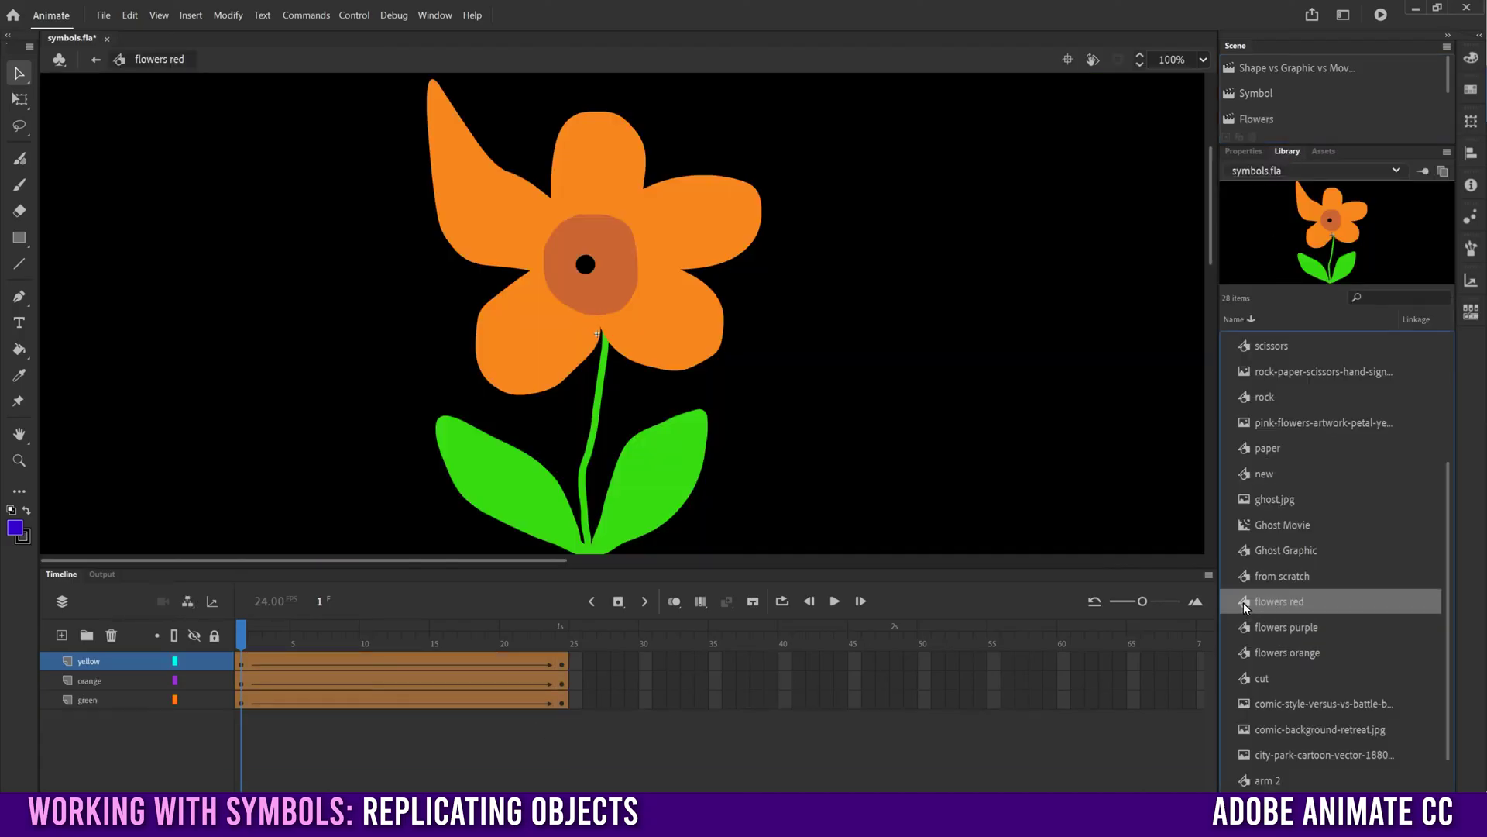
pyautogui.click(679, 236)
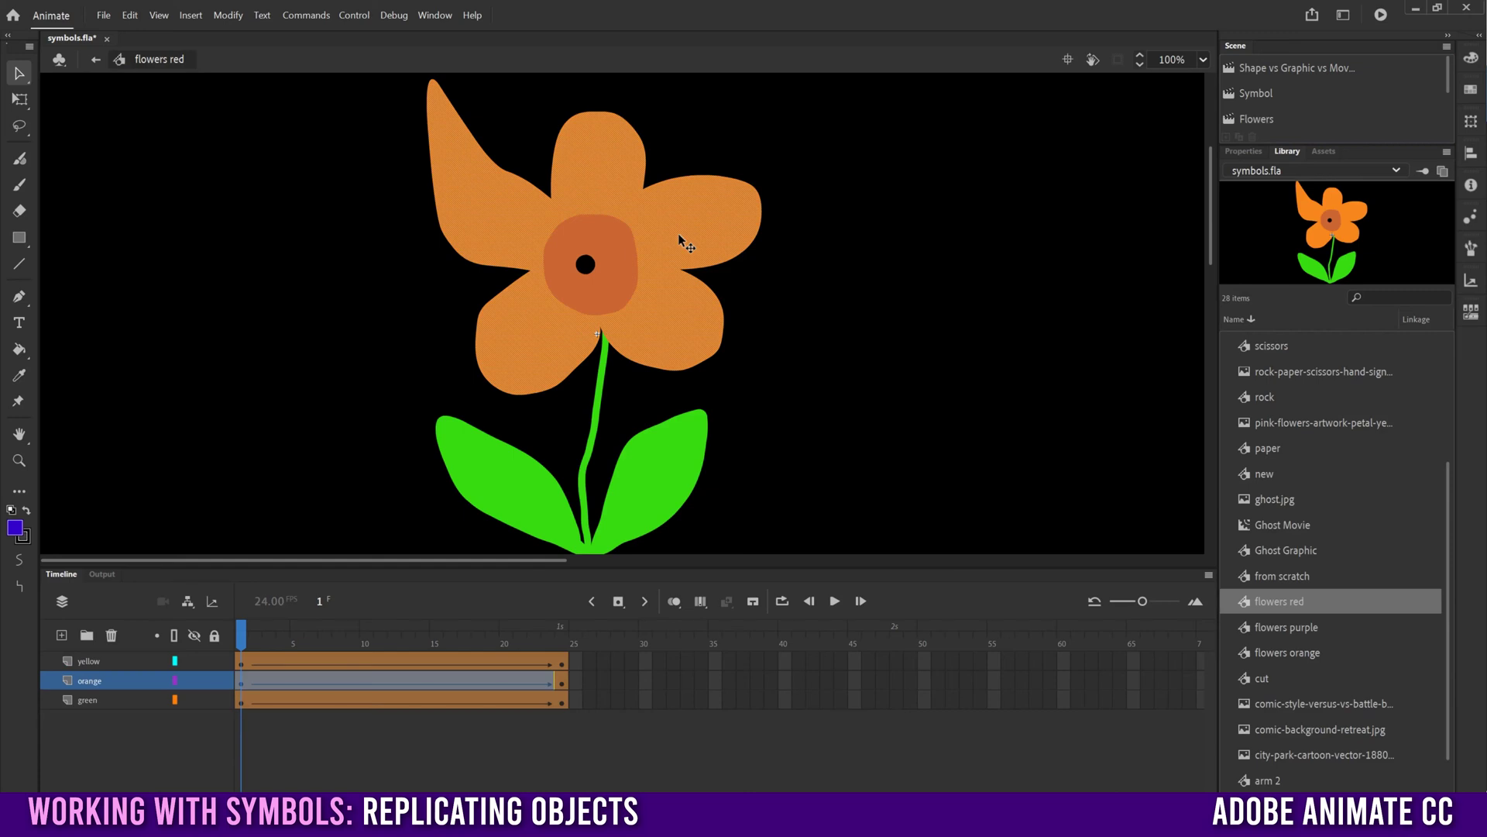
pyautogui.click(1245, 152)
pyautogui.click(1245, 439)
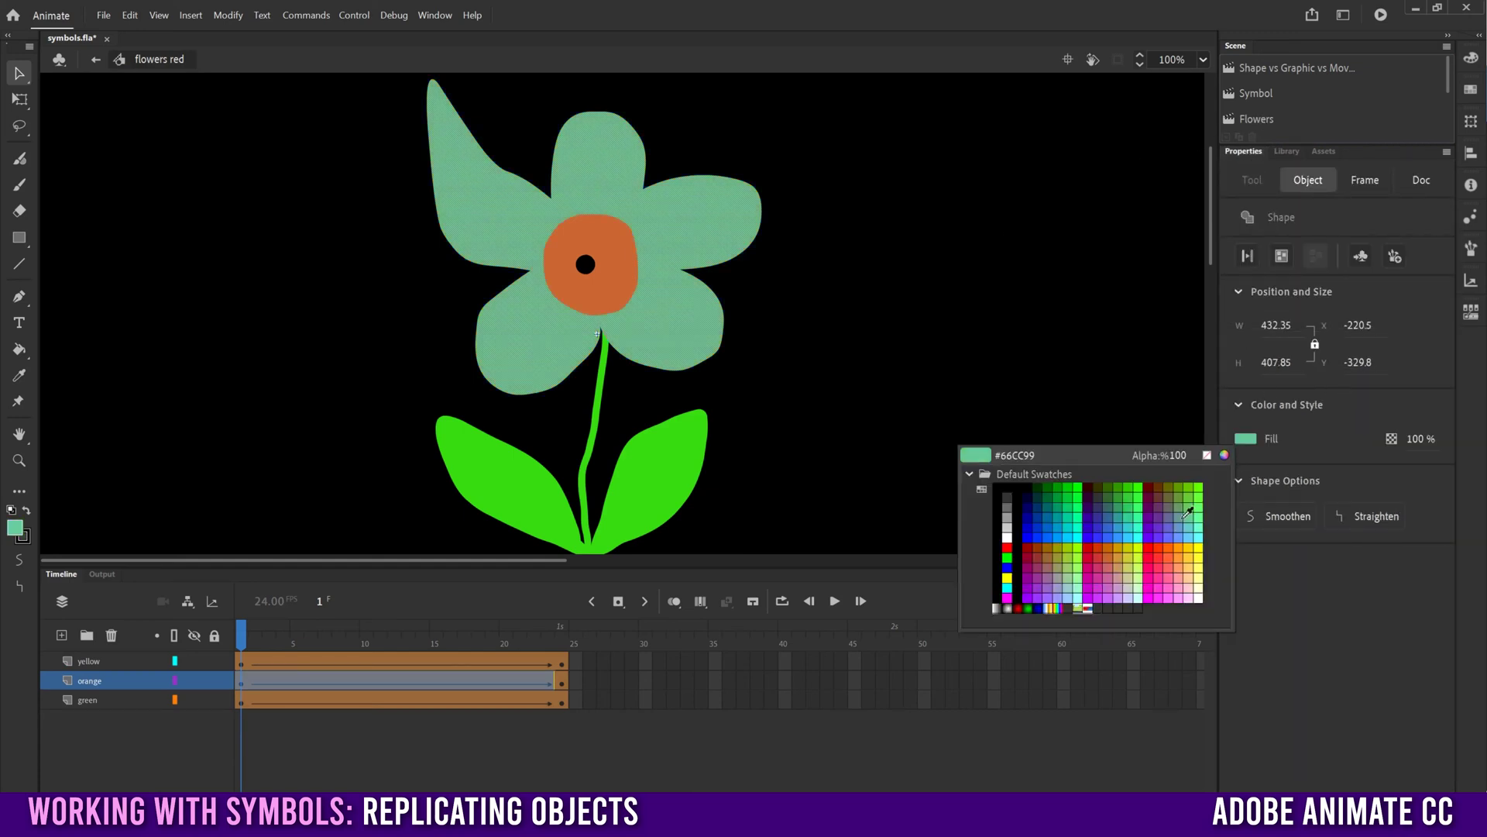
pyautogui.click(1153, 548)
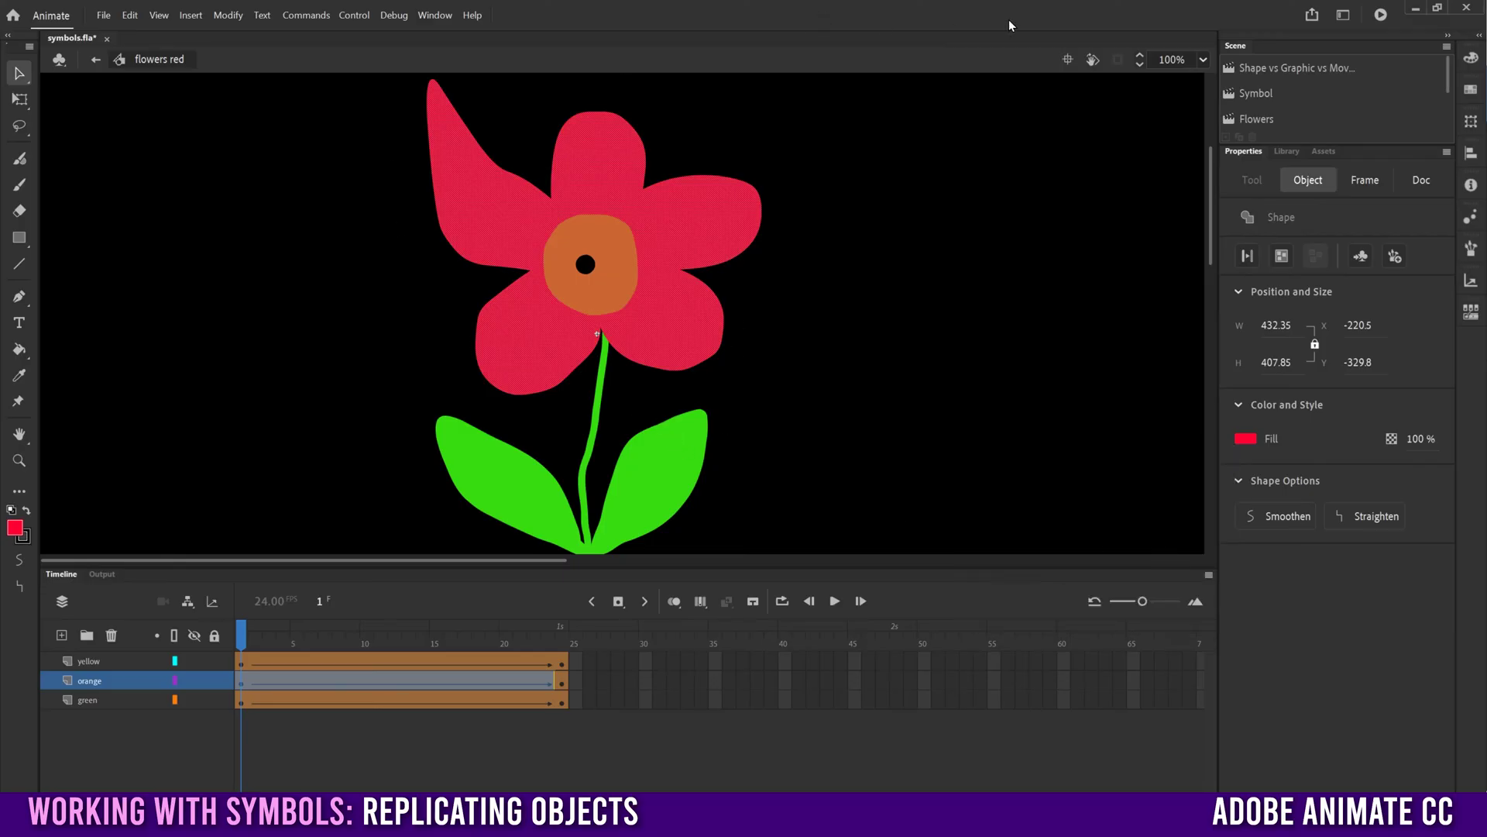
pyautogui.click(1256, 118)
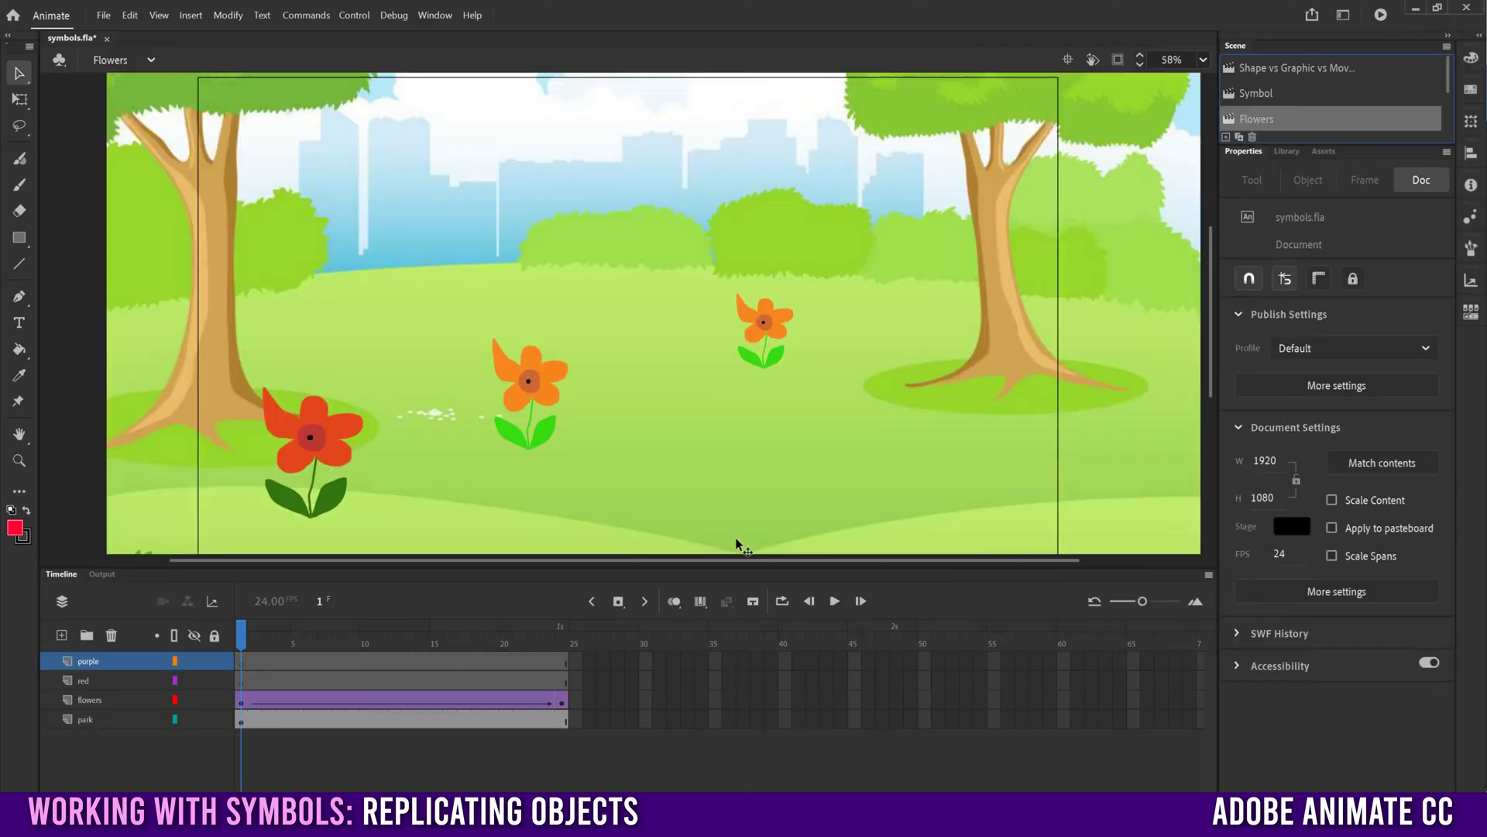
# Step: Drag two flowers purple instances from the Library into the upper-left park
pyautogui.click(1286, 152)
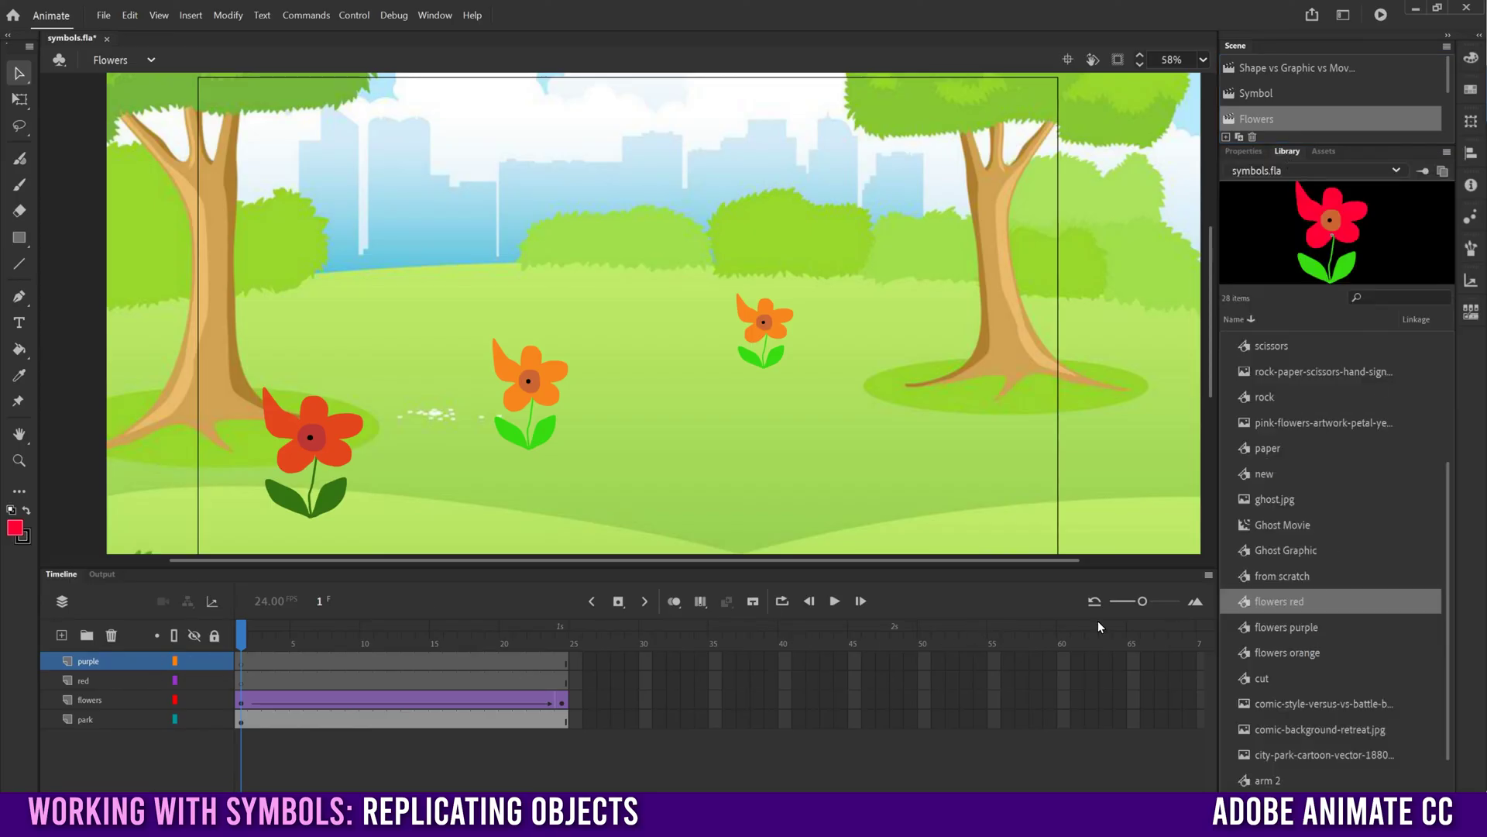
pyautogui.moveTo(1238, 630); pyautogui.dragTo(672, 412)
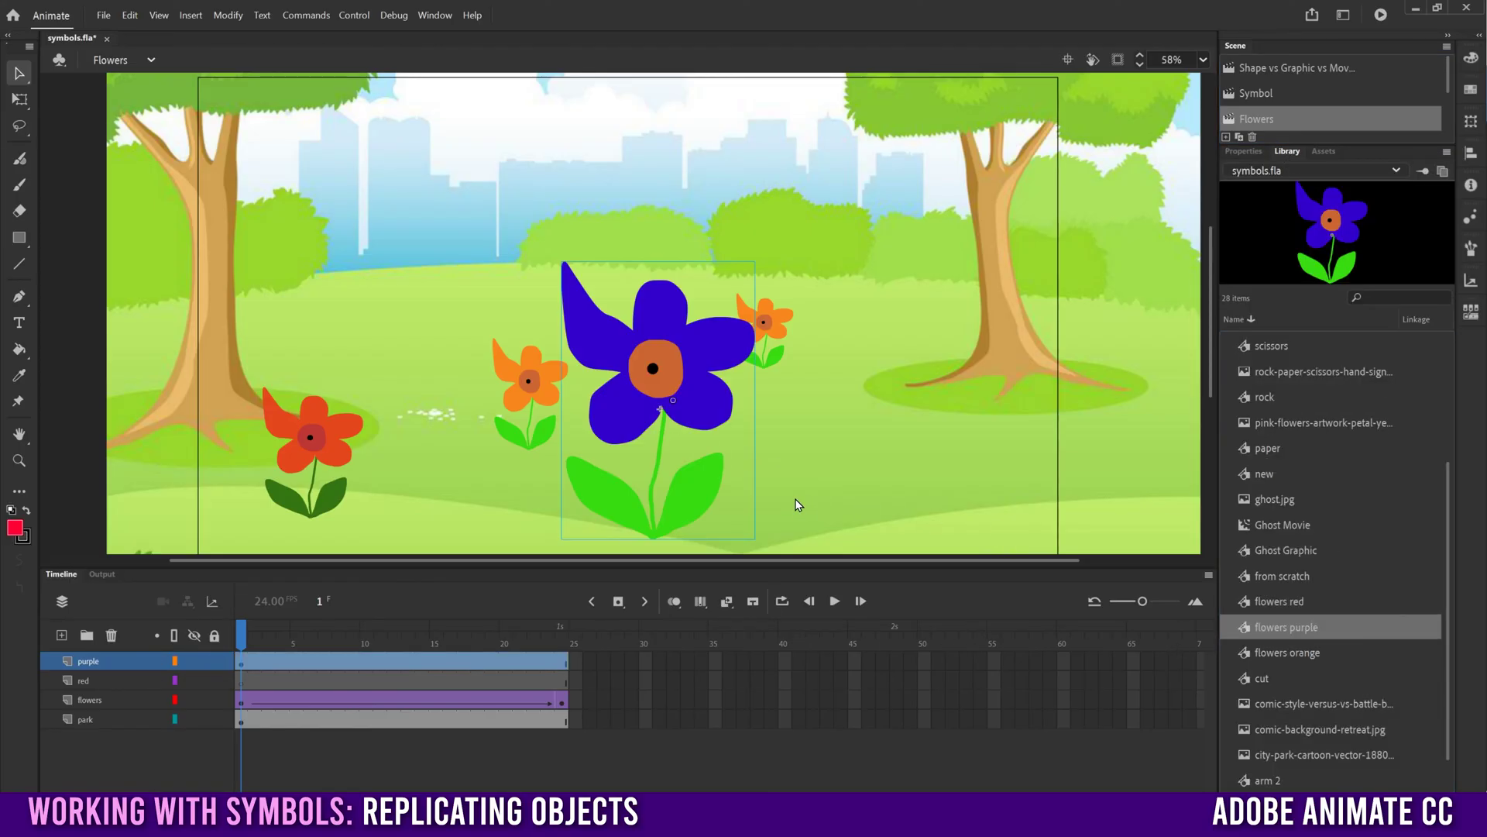
pyautogui.moveTo(1246, 645); pyautogui.dragTo(488, 313)
# Step: On the red layer, place a flowers red instance near the right tree and scale it down
pyautogui.click(20, 99)
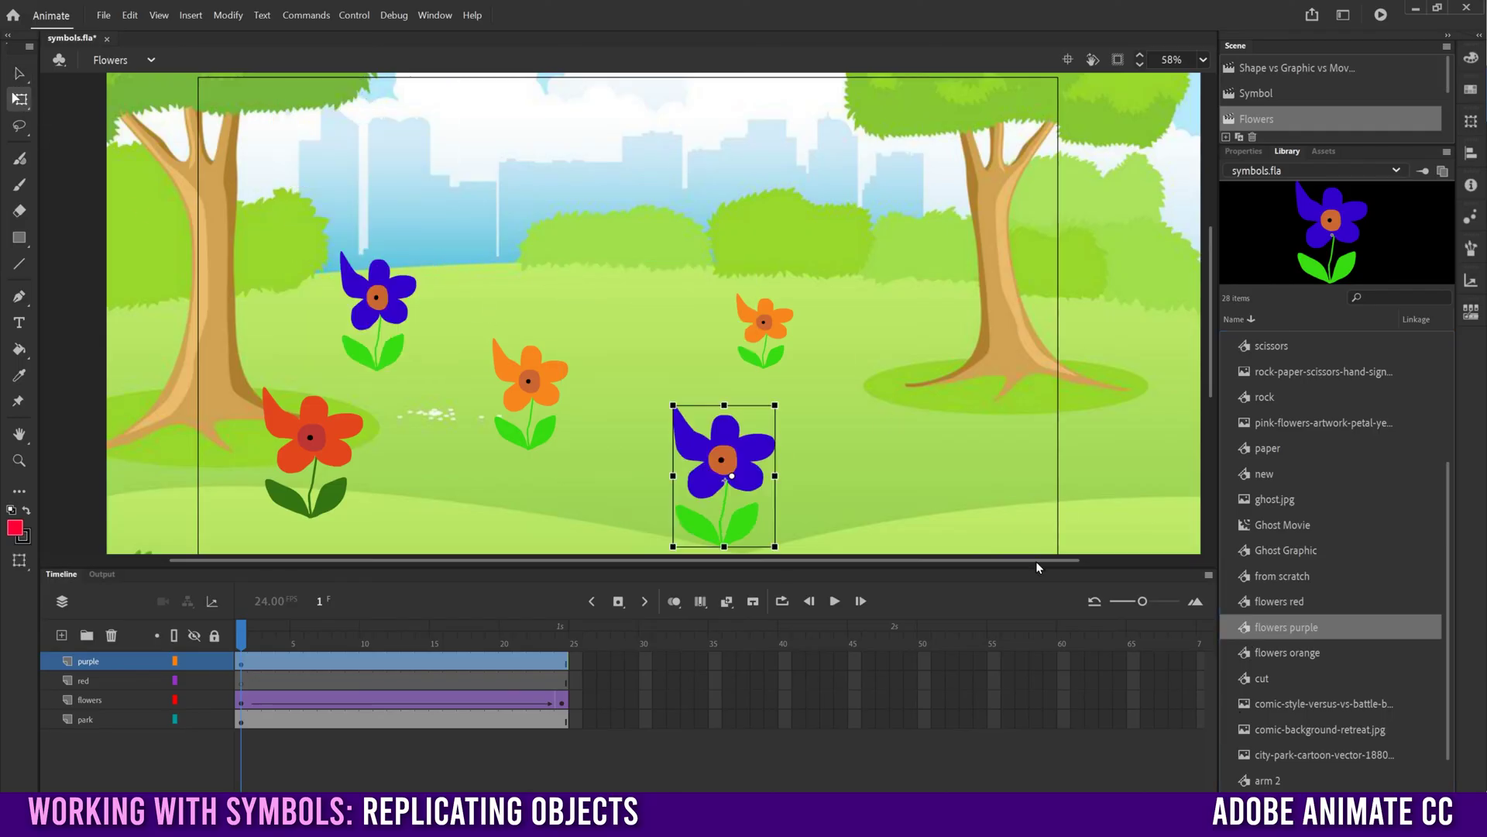
pyautogui.click(109, 682)
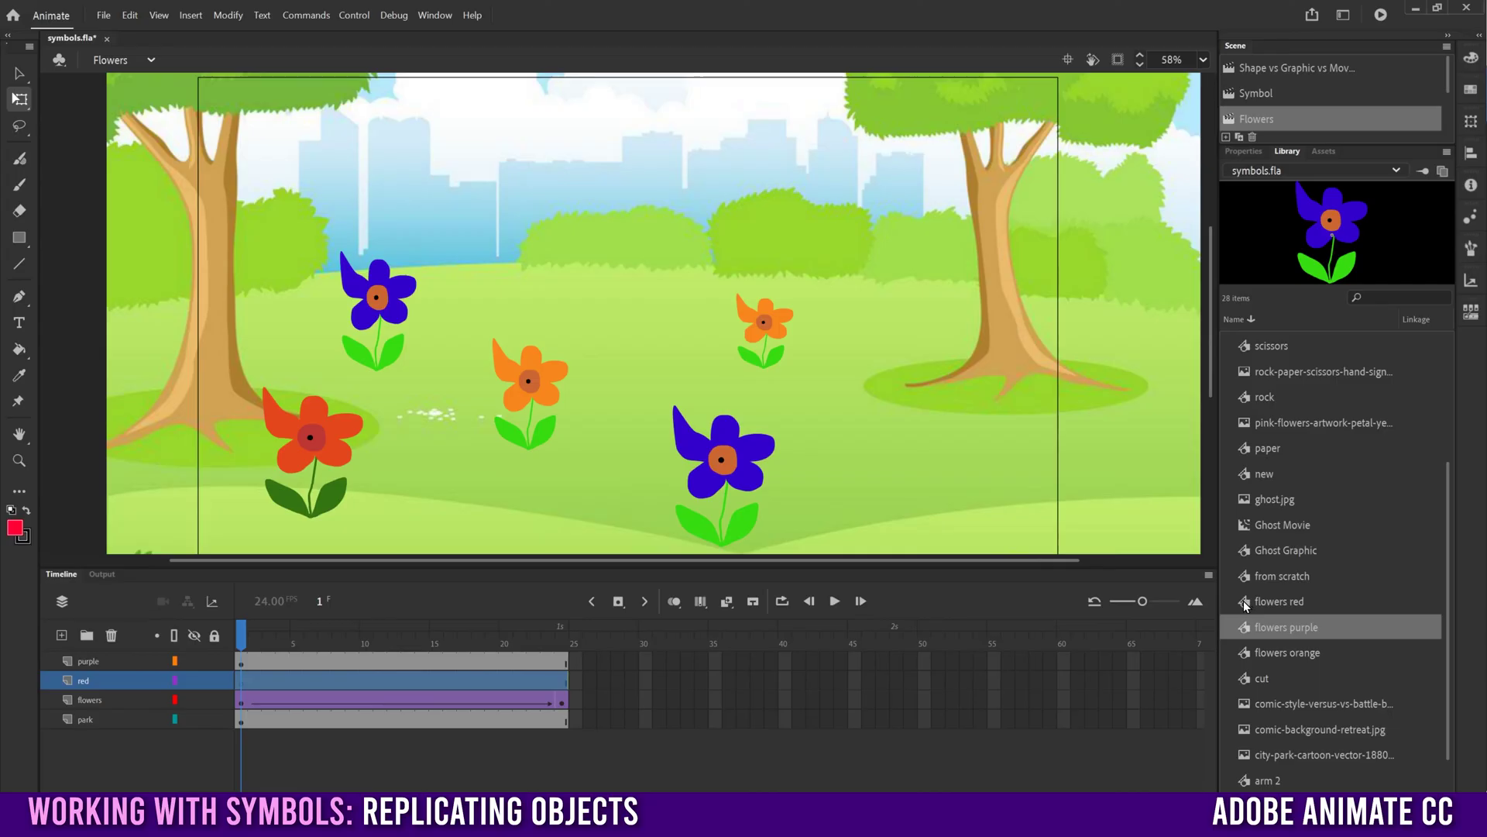
pyautogui.moveTo(1247, 602); pyautogui.dragTo(951, 370)
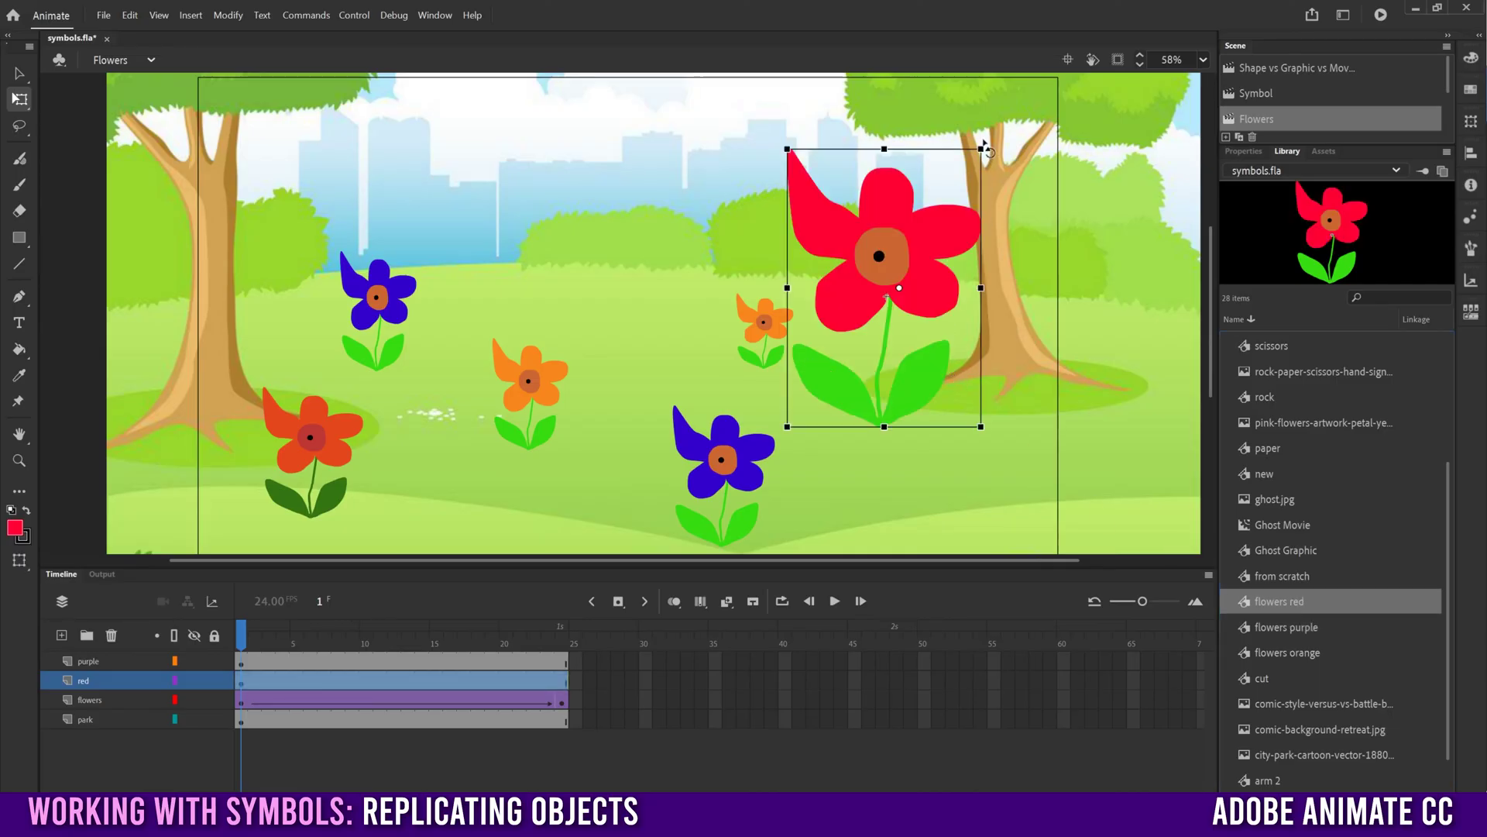
pyautogui.moveTo(980, 147); pyautogui.dragTo(940, 199)
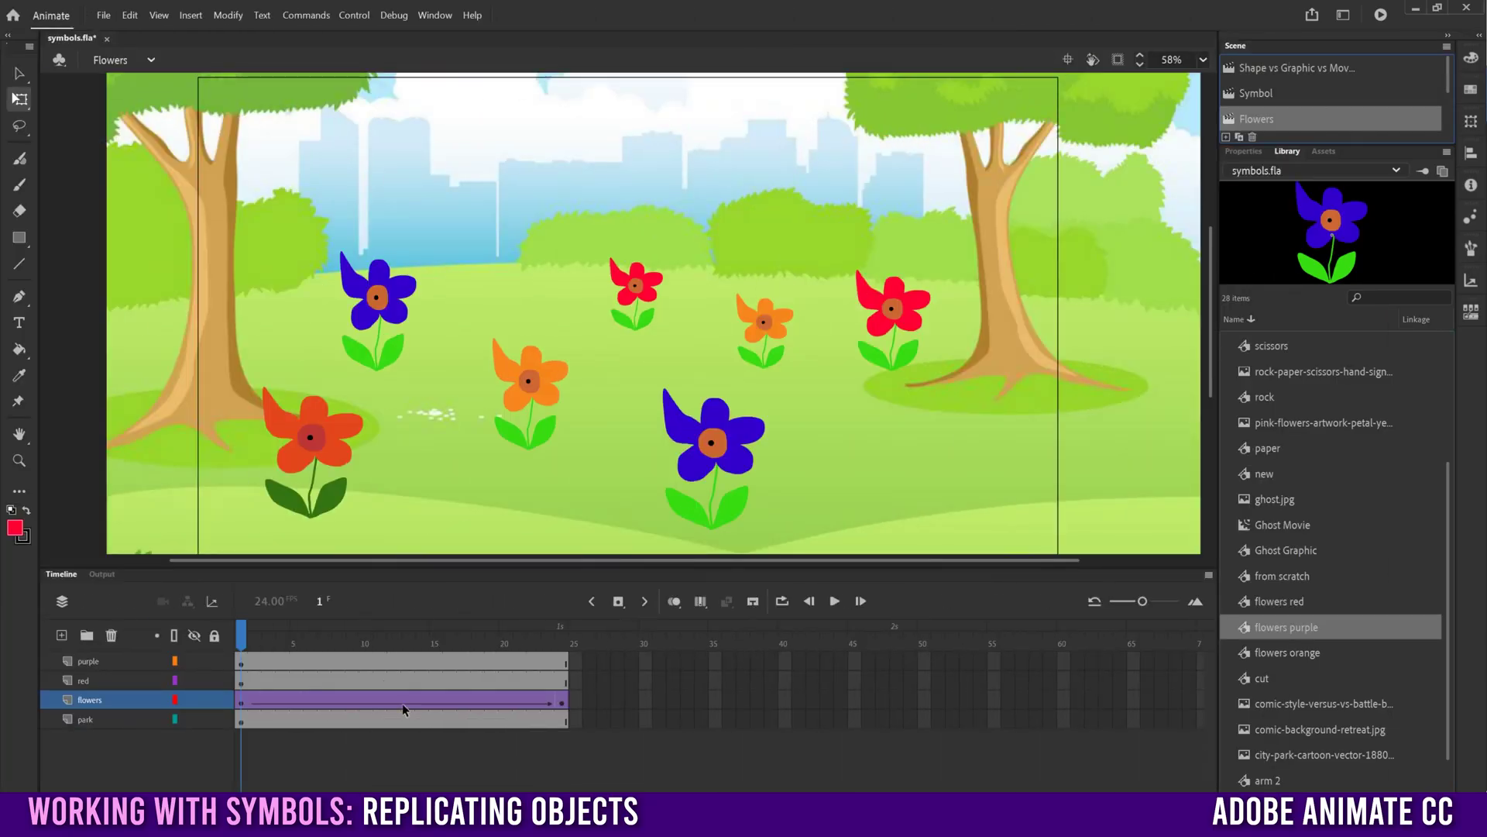
pyautogui.moveTo(249, 645)
pyautogui.mouseDown()
pyautogui.moveTo(565, 643)
pyautogui.moveTo(237, 641)
pyautogui.mouseUp()
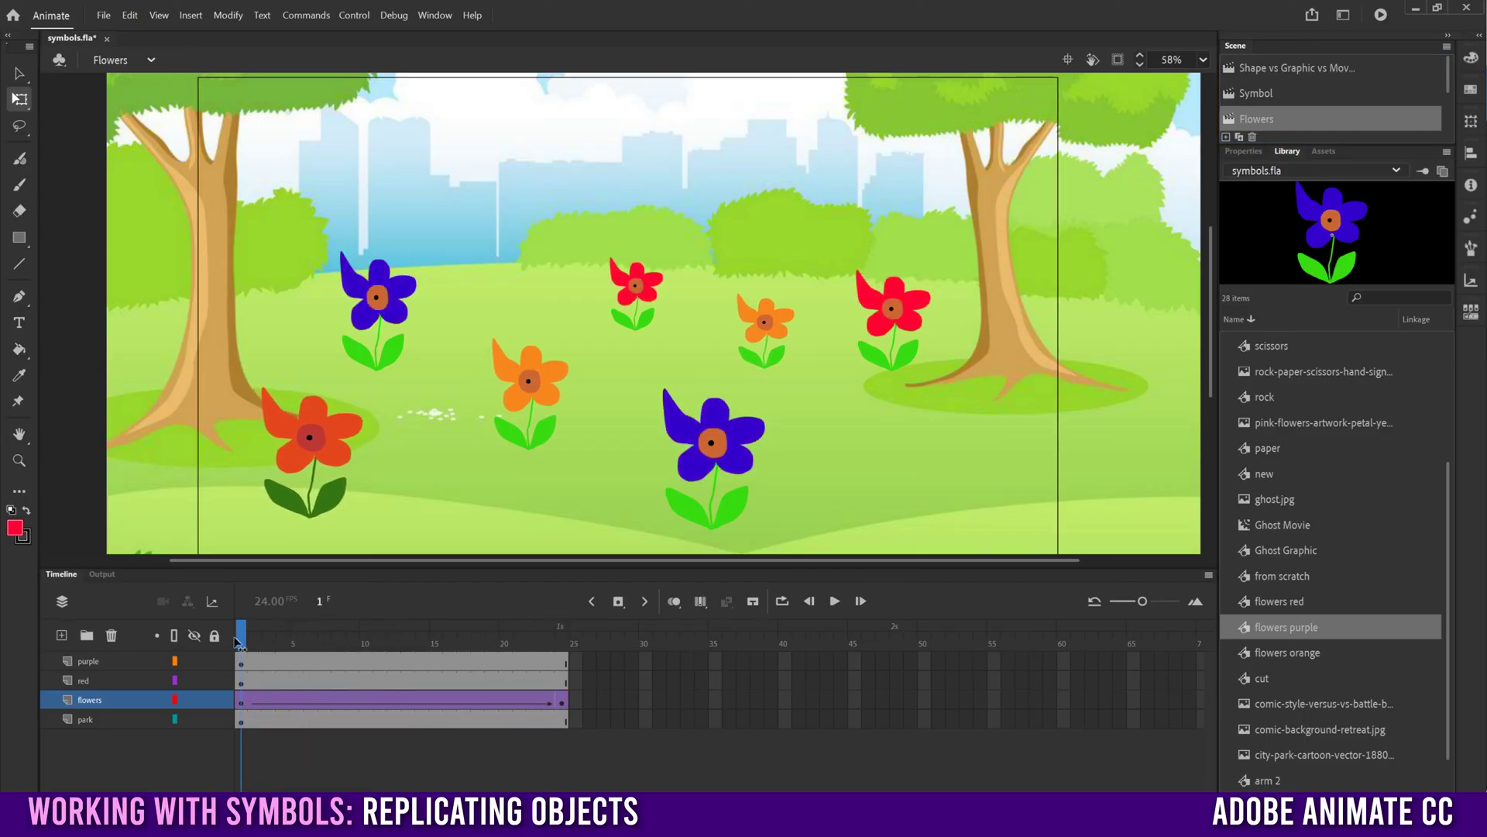
pyautogui.doubleClick(1247, 632)
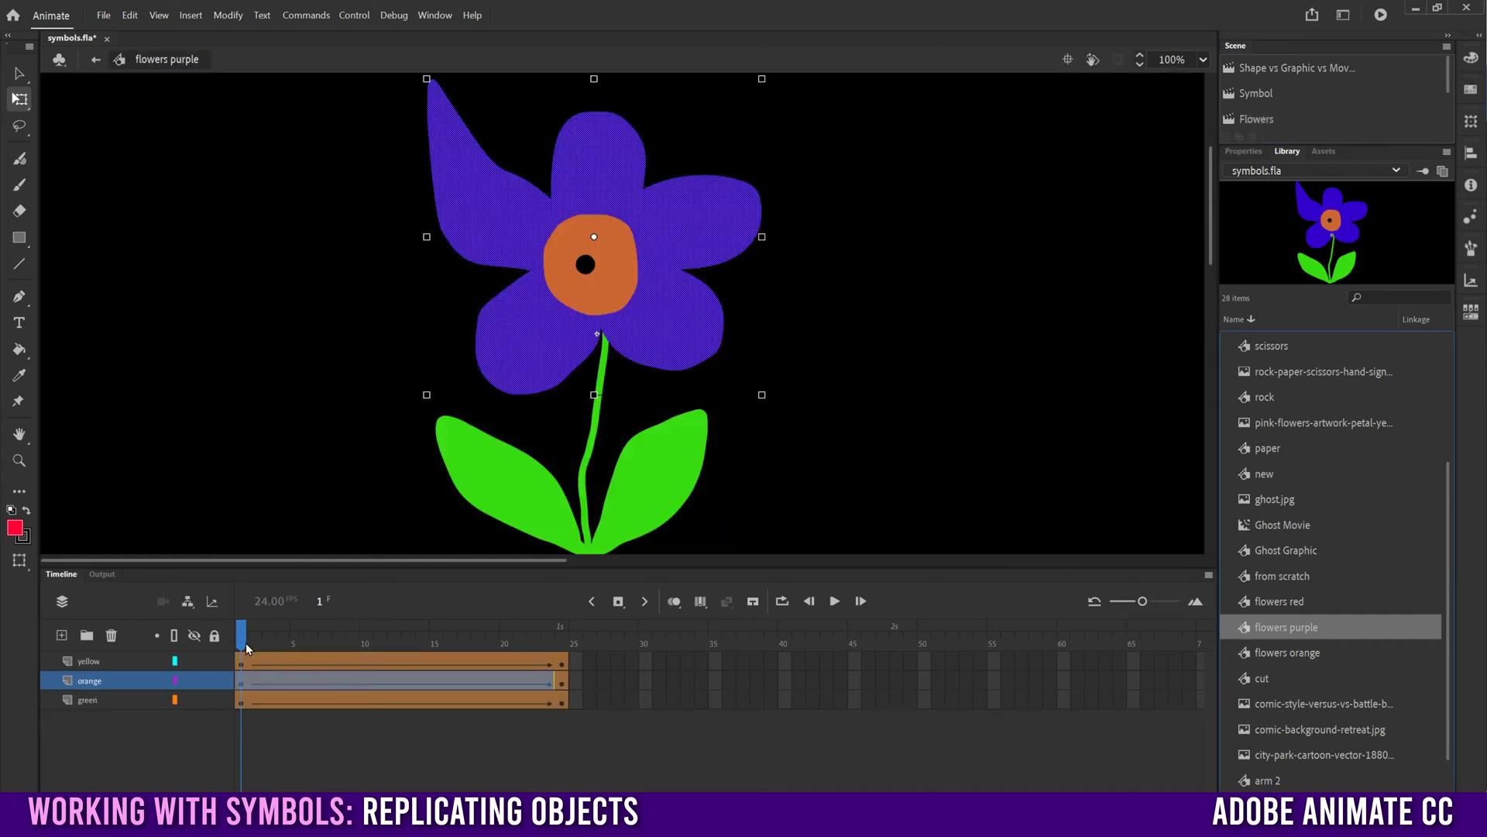
# Step: At frame 24 of flowers purple, fill the petals blue #3333CC
pyautogui.moveTo(245, 643); pyautogui.dragTo(566, 664)
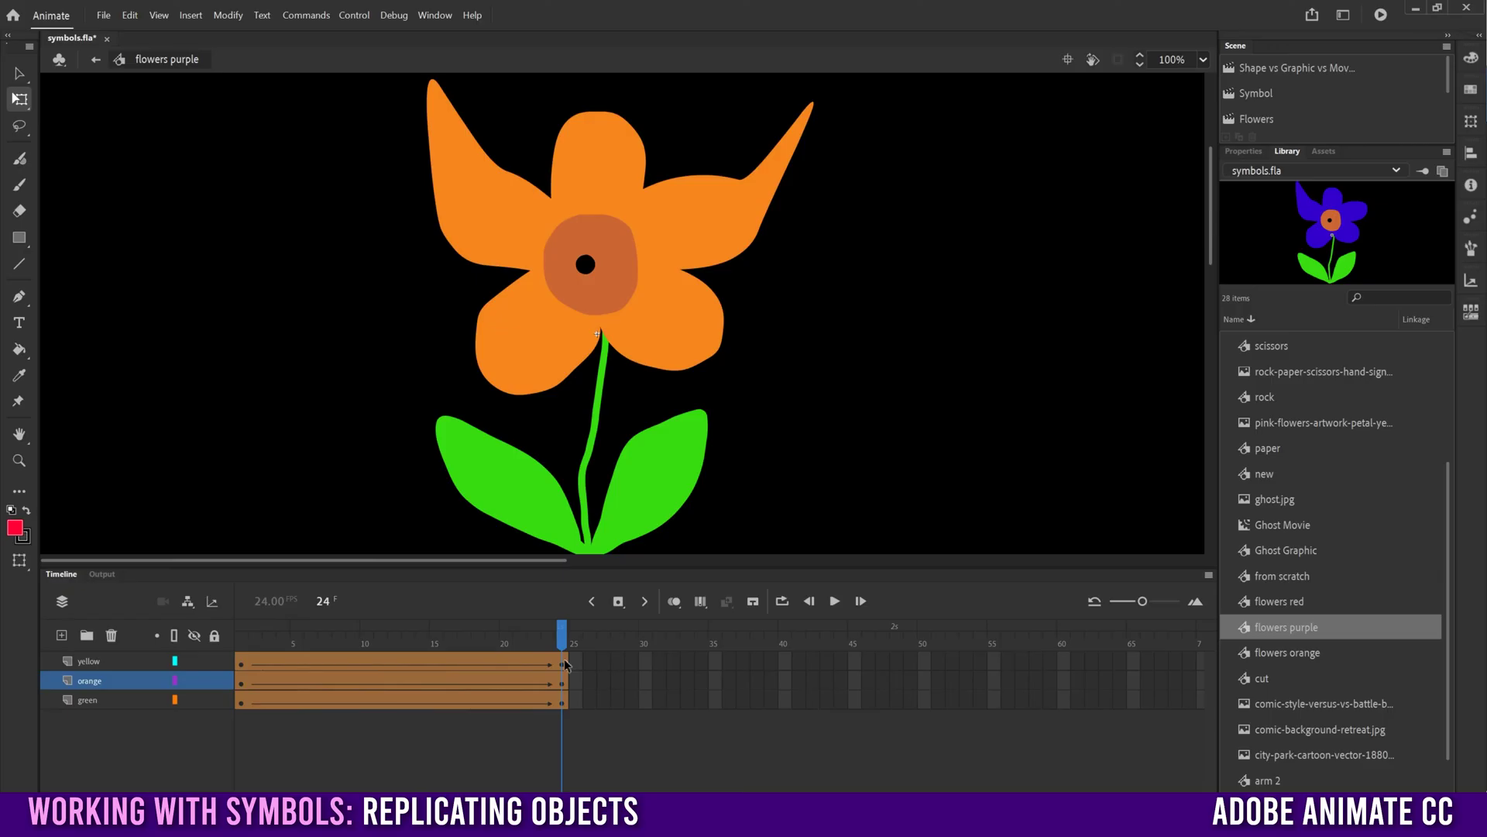
pyautogui.click(682, 344)
pyautogui.click(1247, 153)
pyautogui.click(1253, 441)
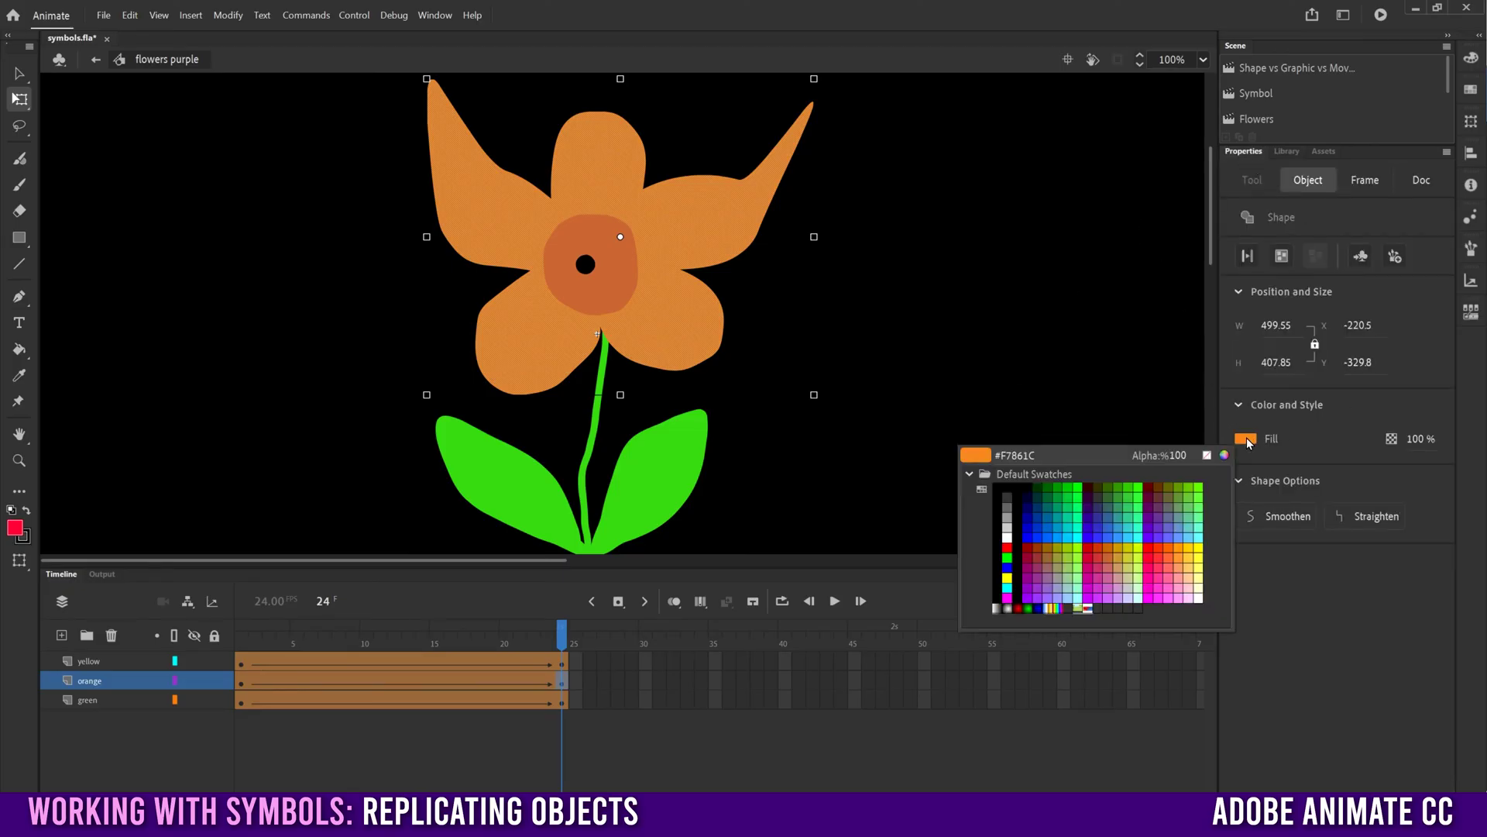
pyautogui.click(1099, 525)
# Step: Play the petal shape tween from frame 1, then return to the Flowers scene
pyautogui.click(241, 643)
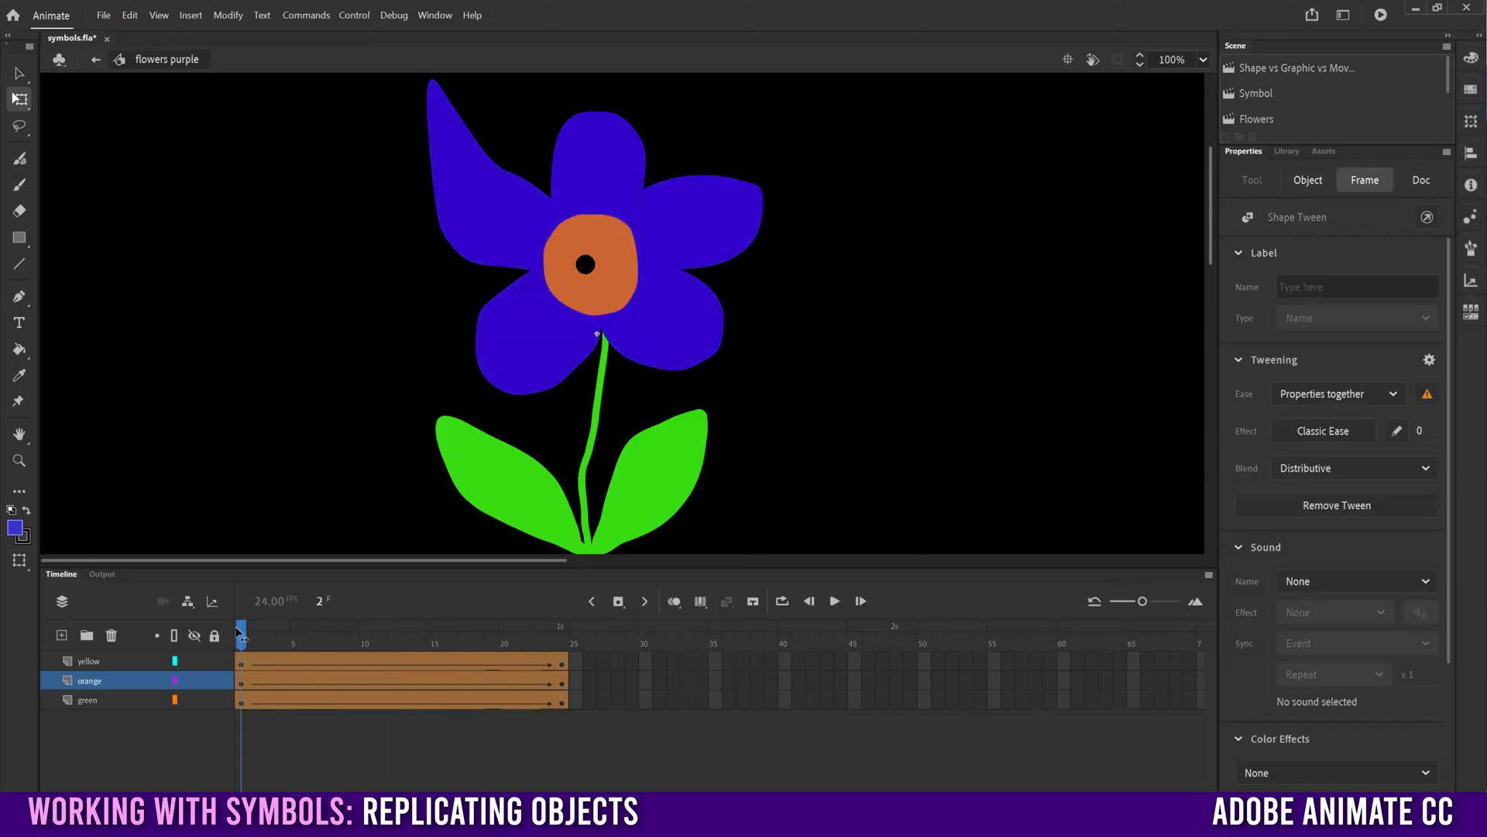
pyautogui.press('Return')
pyautogui.click(324, 716)
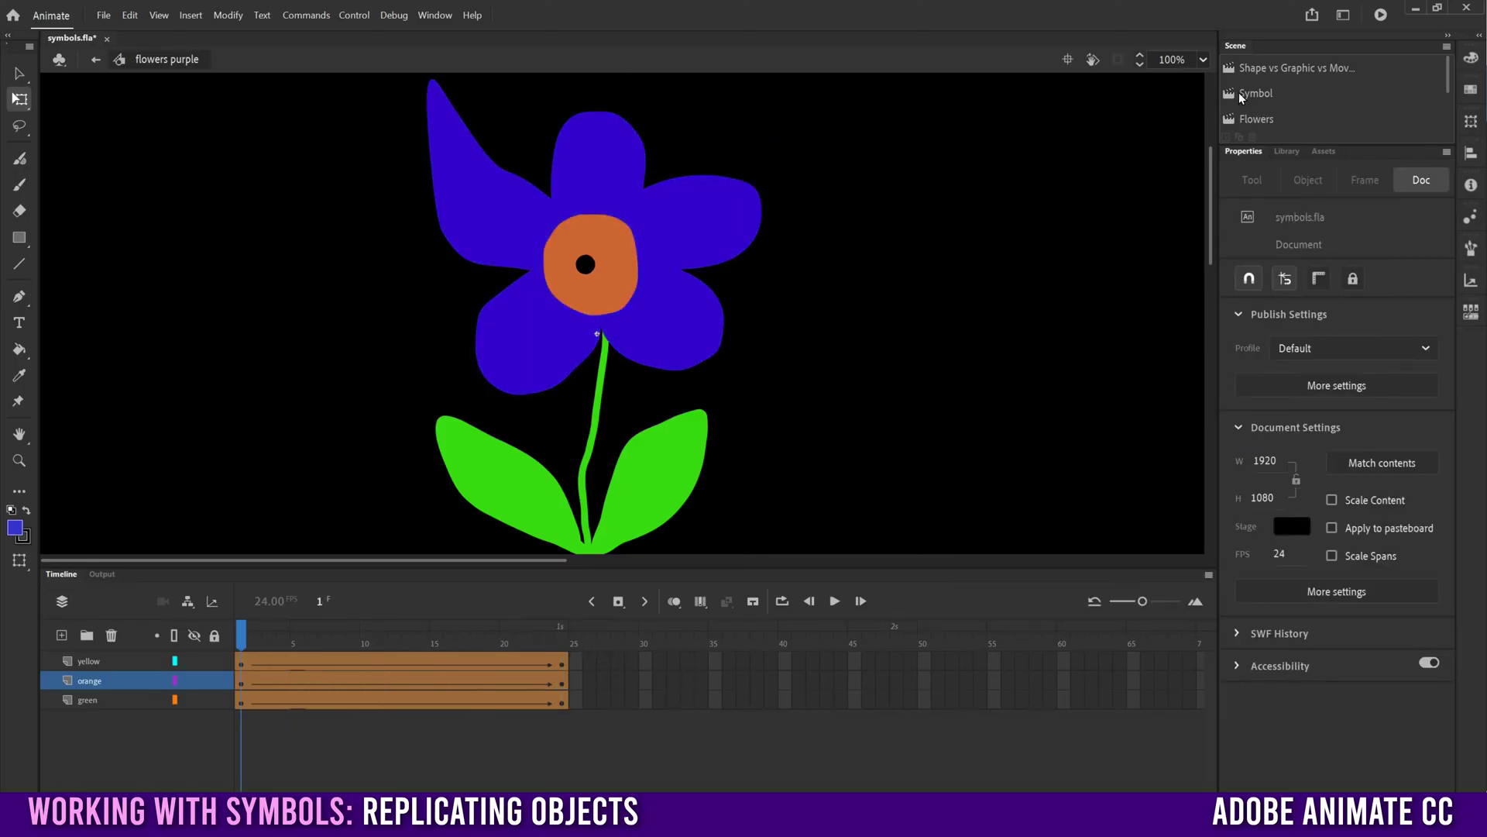
pyautogui.click(1257, 119)
pyautogui.moveTo(247, 640)
pyautogui.mouseDown()
pyautogui.moveTo(597, 625)
pyautogui.moveTo(243, 616)
pyautogui.mouseUp()
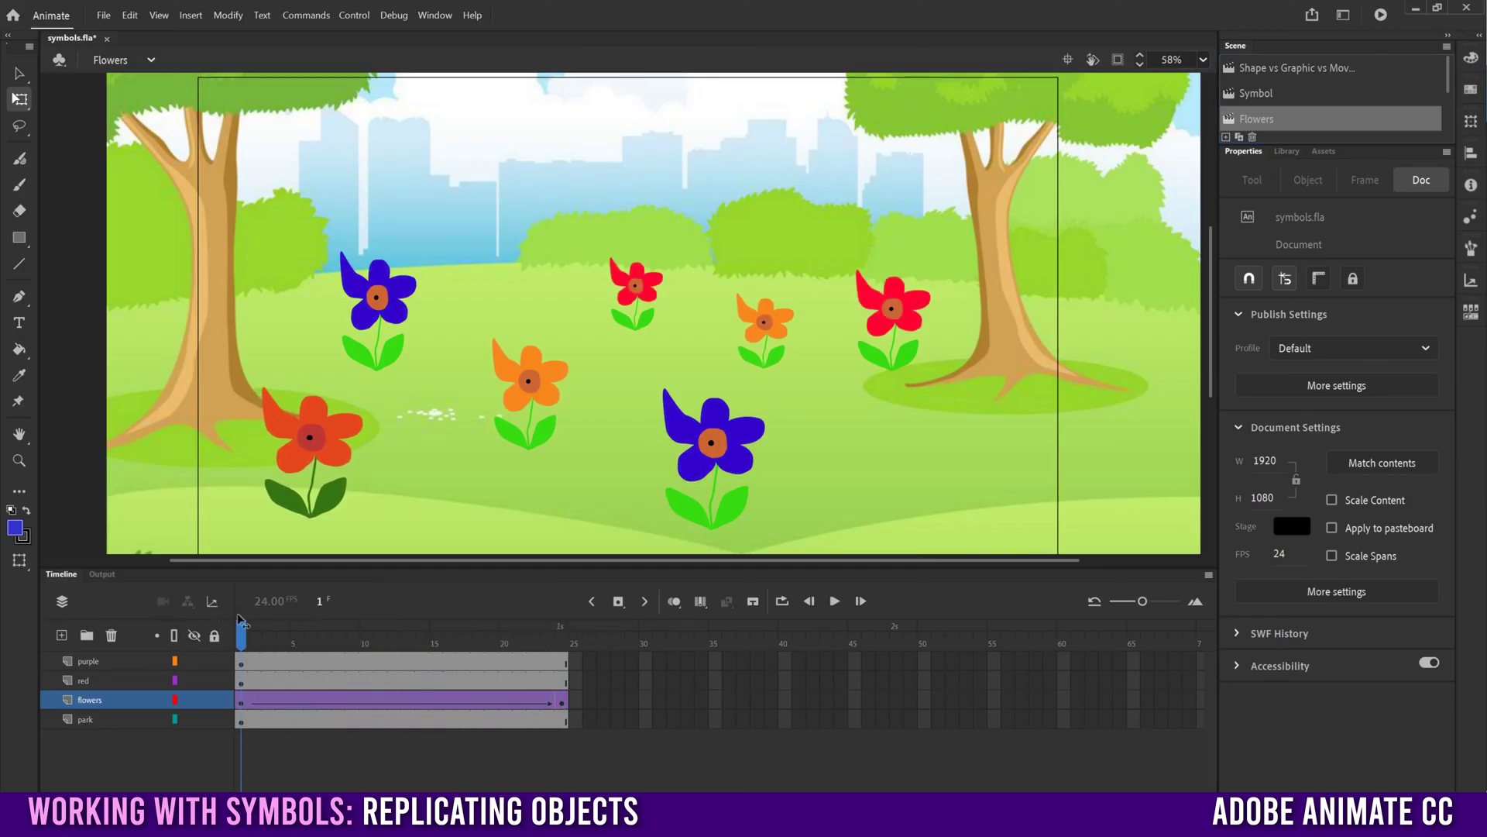
# Step: Drag the frame-24 petal edges into pointed spikes at the right, top and lower left
pyautogui.press('Return')
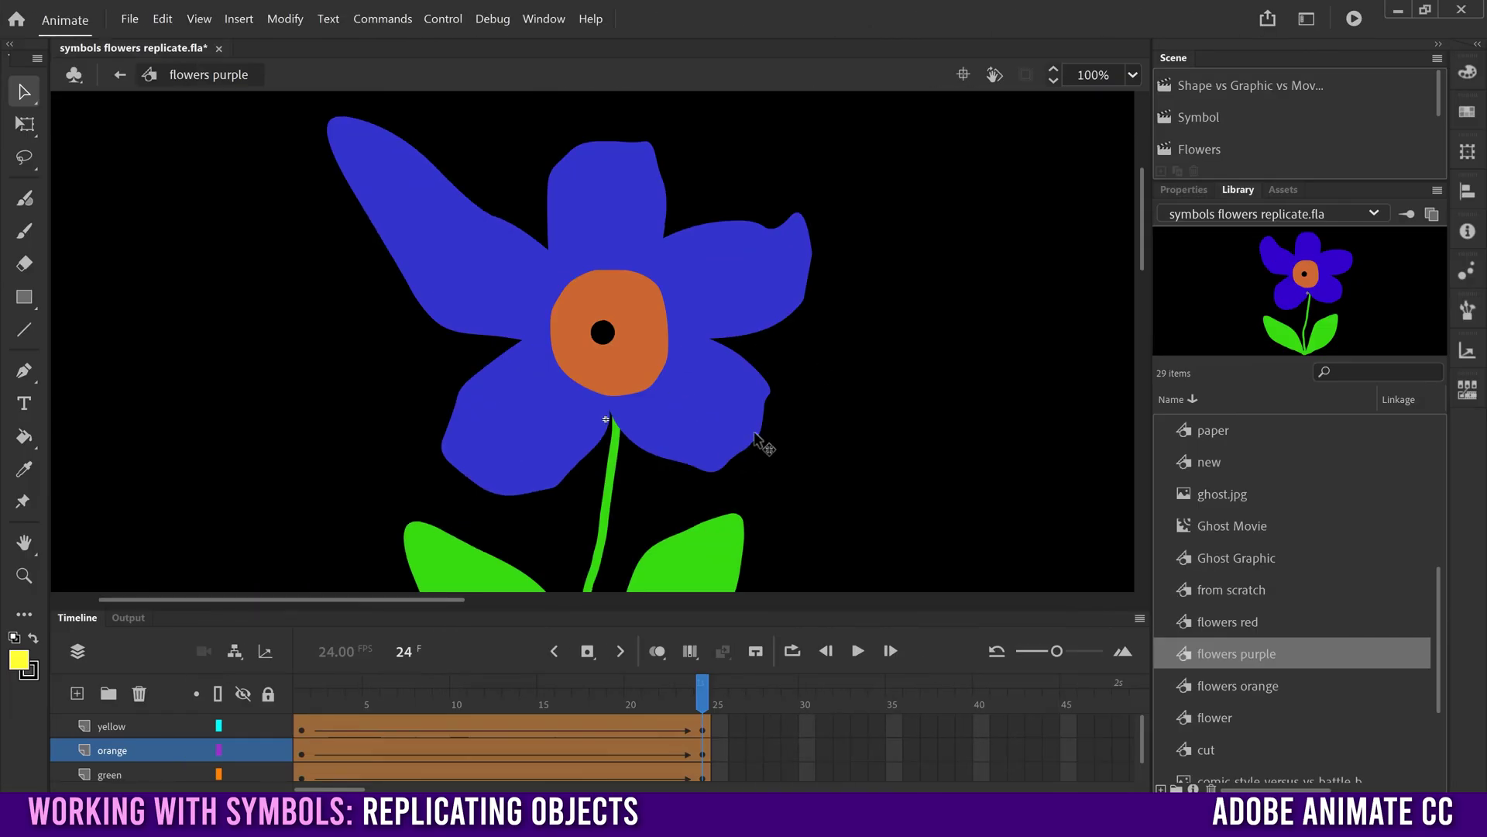
pyautogui.moveTo(755, 438); pyautogui.dragTo(819, 457)
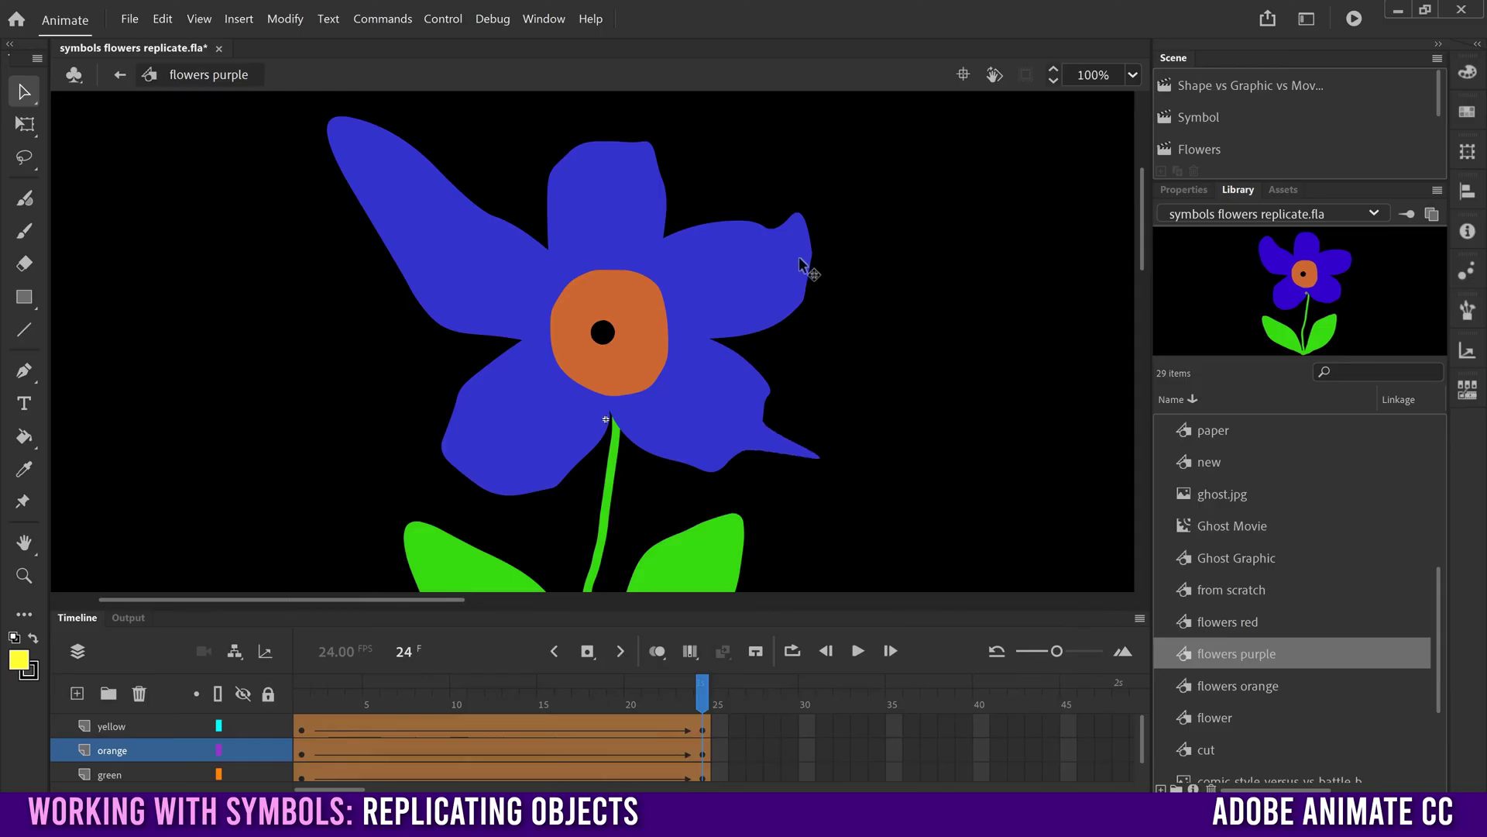
pyautogui.moveTo(803, 266); pyautogui.dragTo(867, 305)
pyautogui.moveTo(611, 147); pyautogui.dragTo(600, 114)
pyautogui.moveTo(449, 434); pyautogui.dragTo(389, 392)
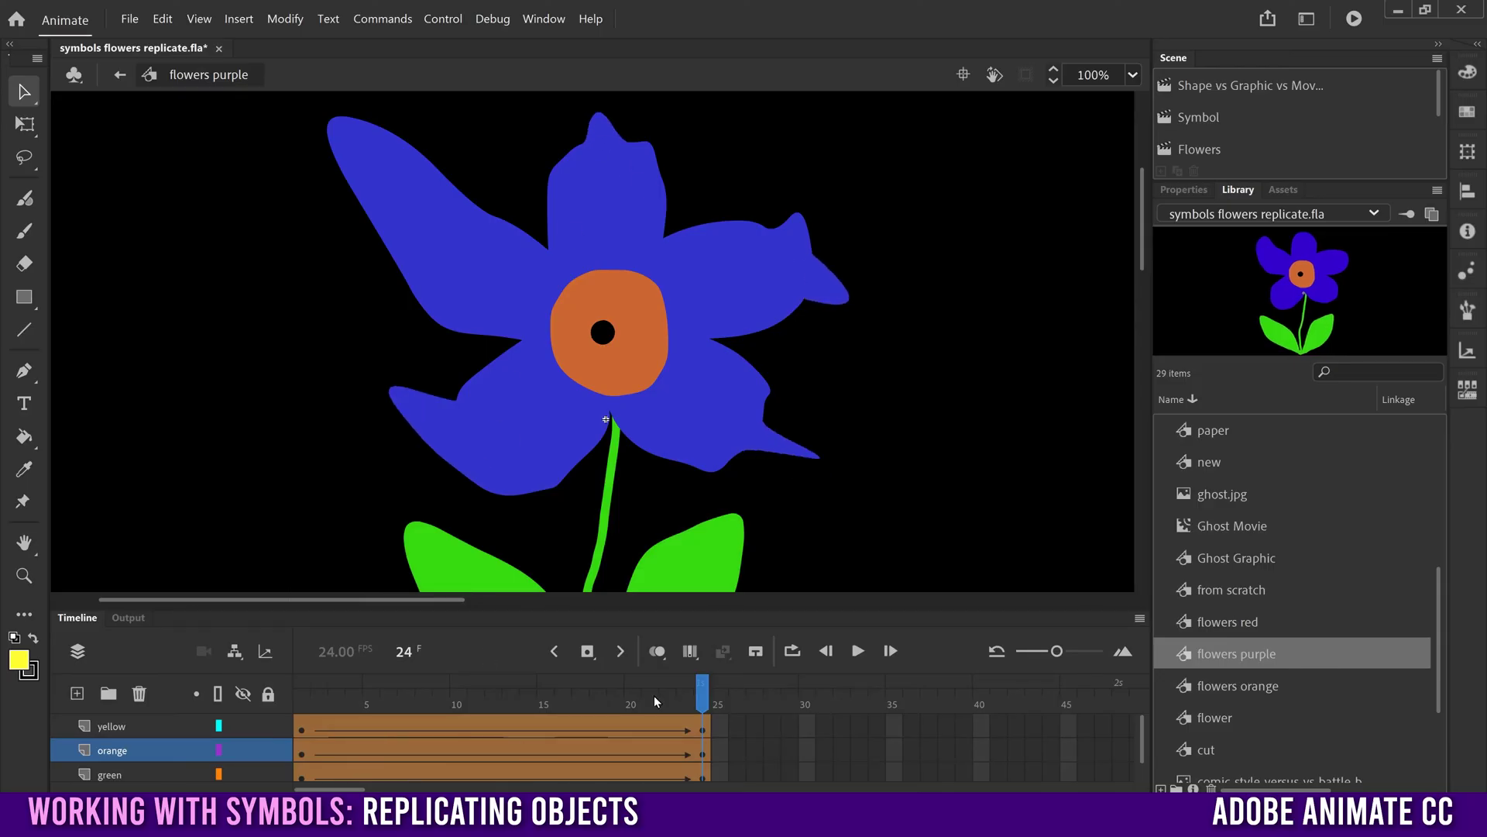
pyautogui.moveTo(654, 701); pyautogui.dragTo(293, 698)
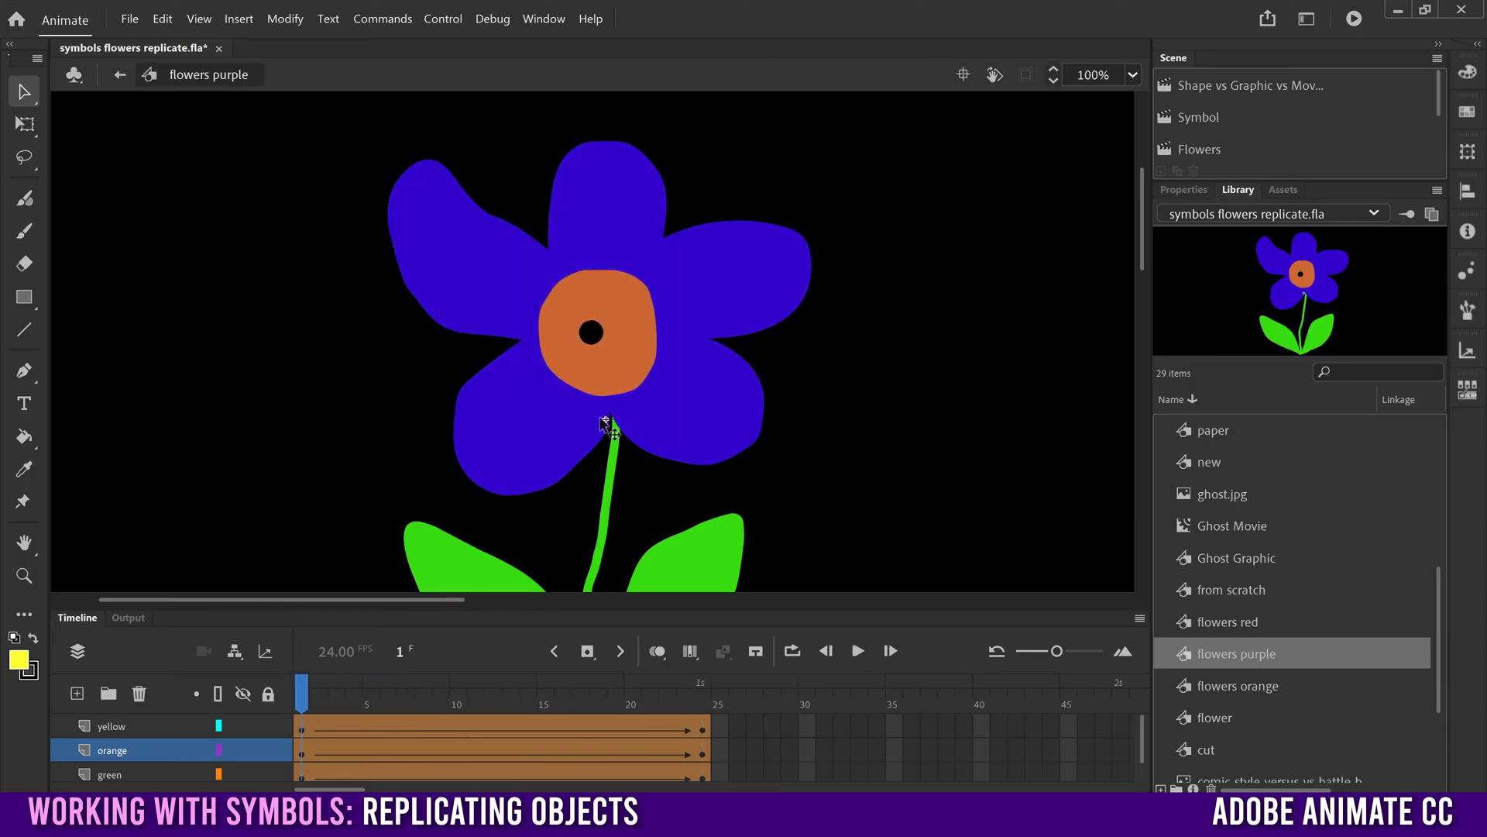
# Step: Back in the Flowers scene, select and delete the small orange flower at the back middle
pyautogui.click(1209, 149)
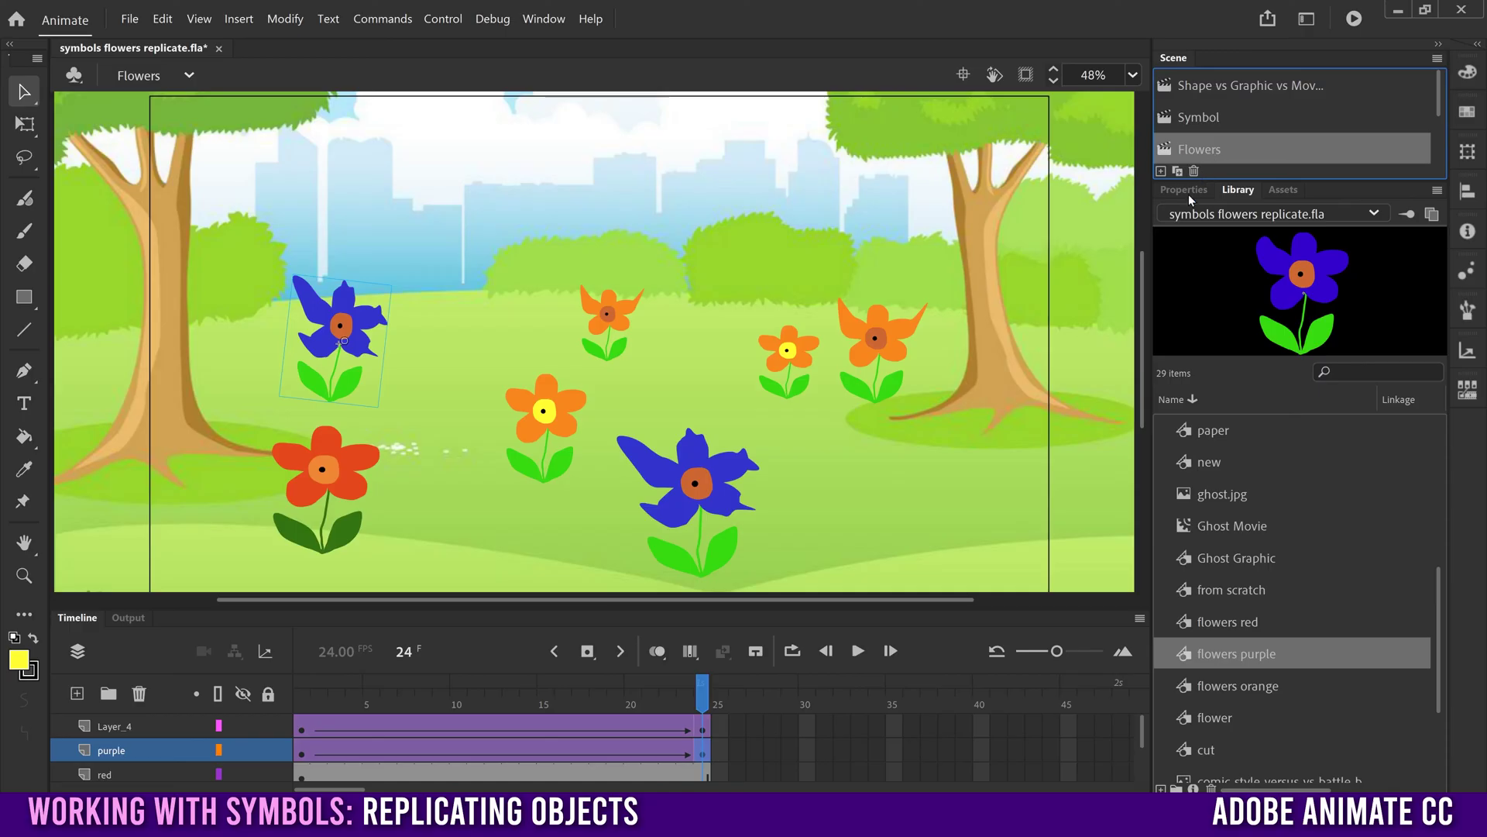
pyautogui.moveTo(566, 694); pyautogui.dragTo(632, 690)
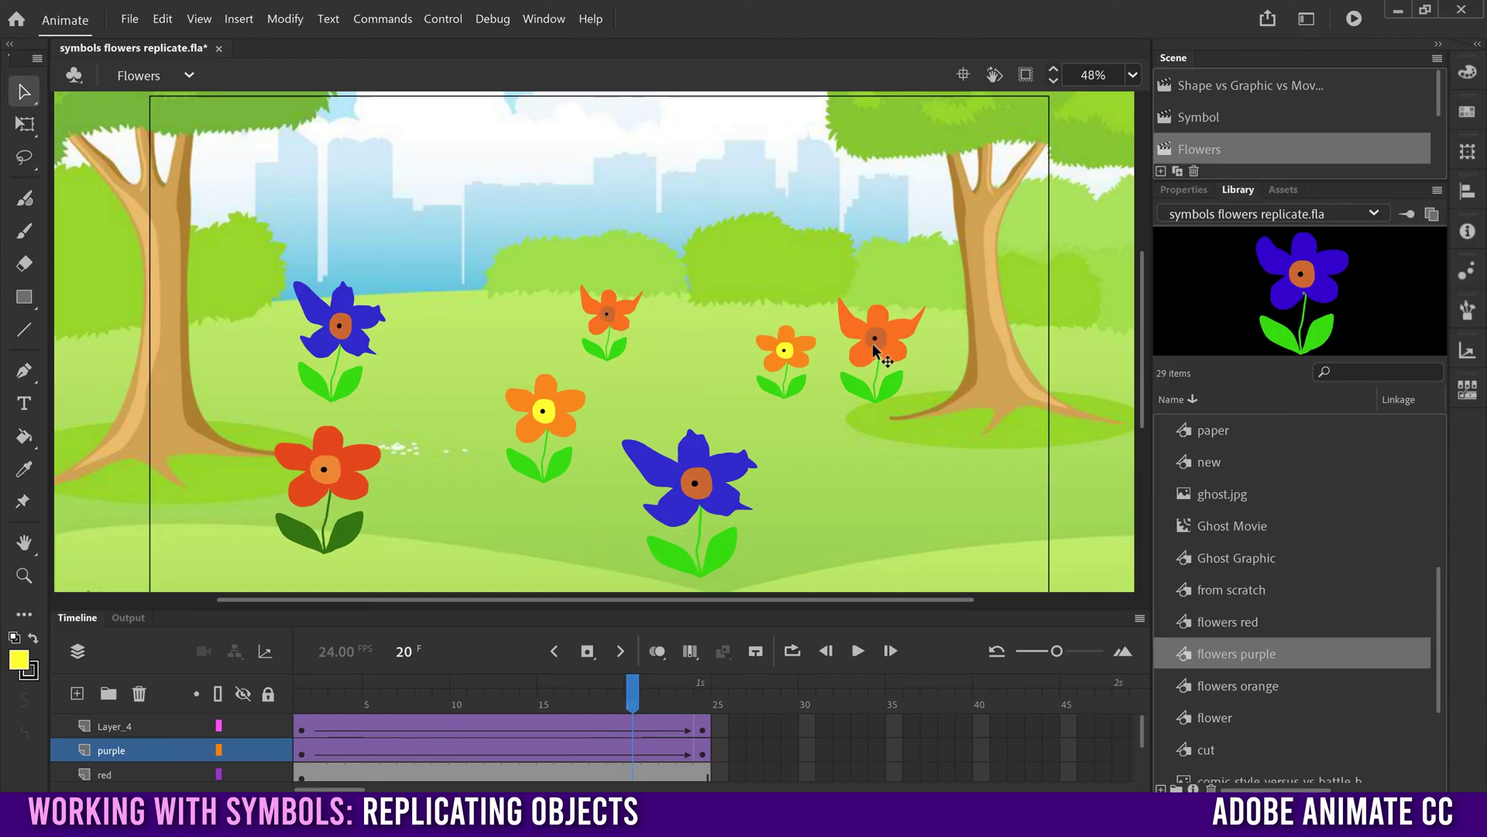
pyautogui.click(629, 315)
pyautogui.press('Delete')
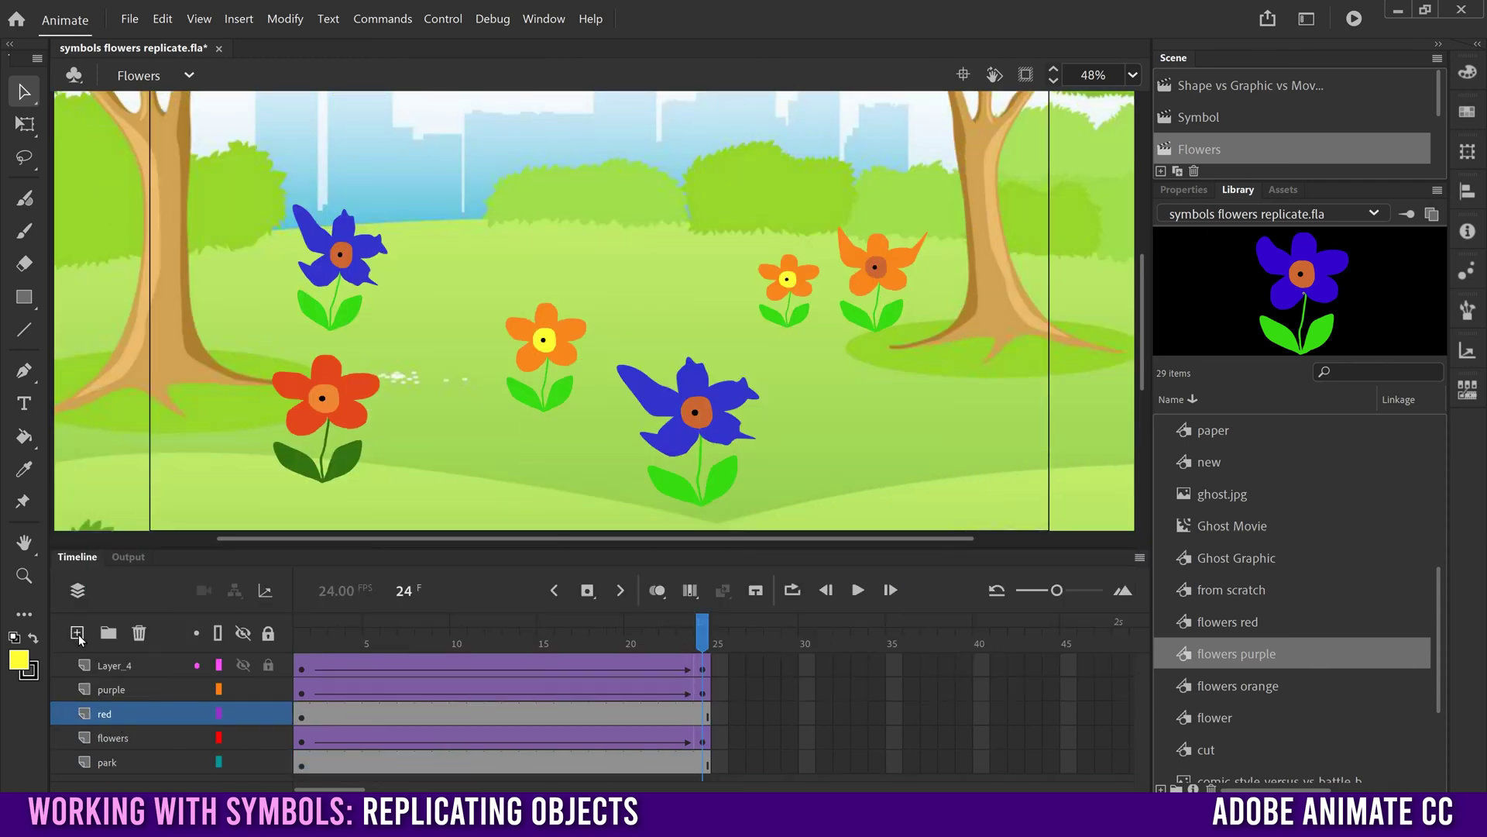
# Step: Add a new layer above red, name it 'red 2', and make it active
pyautogui.click(76, 634)
pyautogui.doubleClick(116, 712)
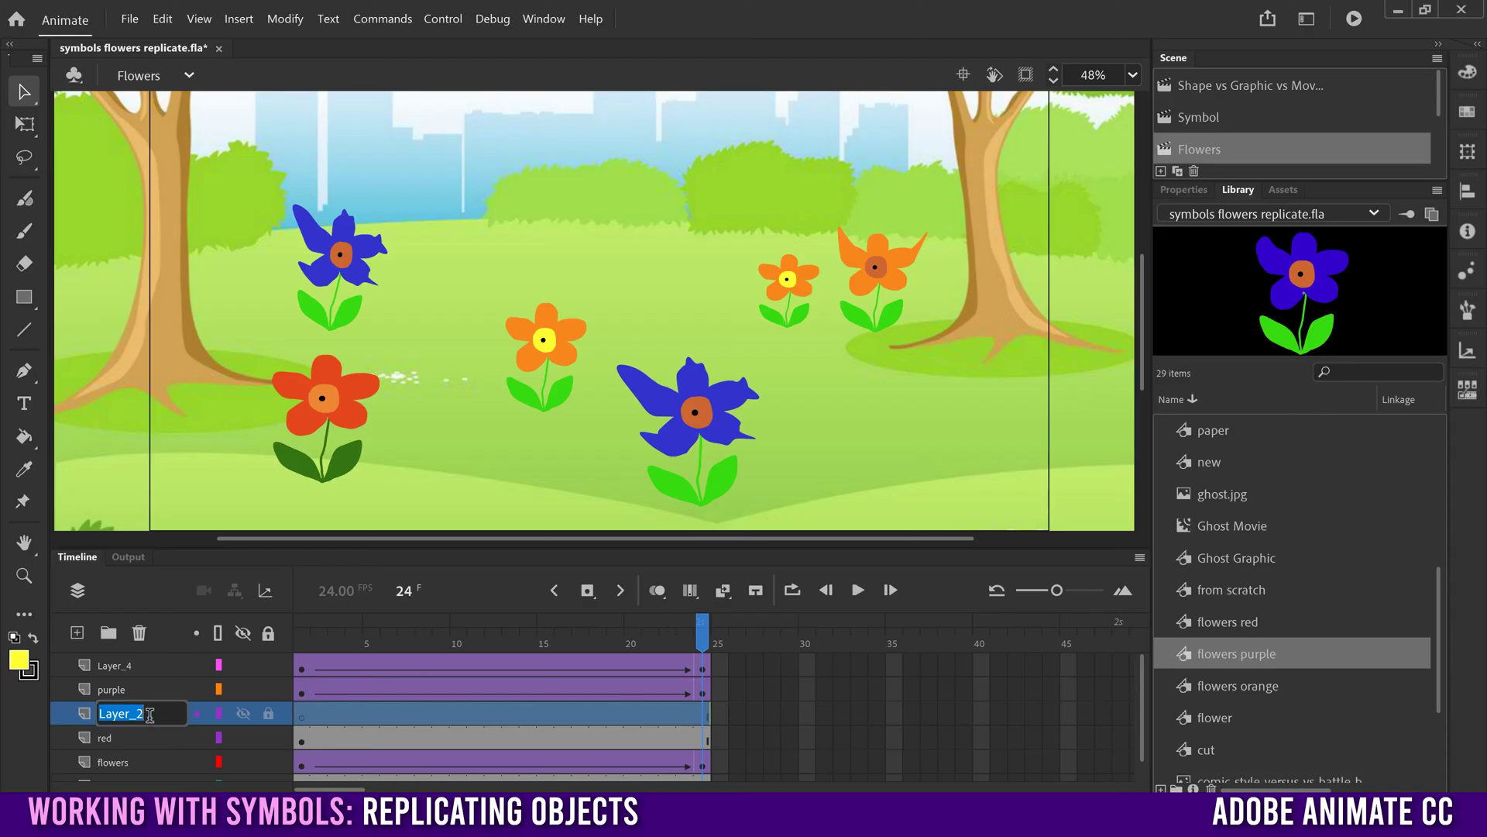
pyautogui.write('red 2')
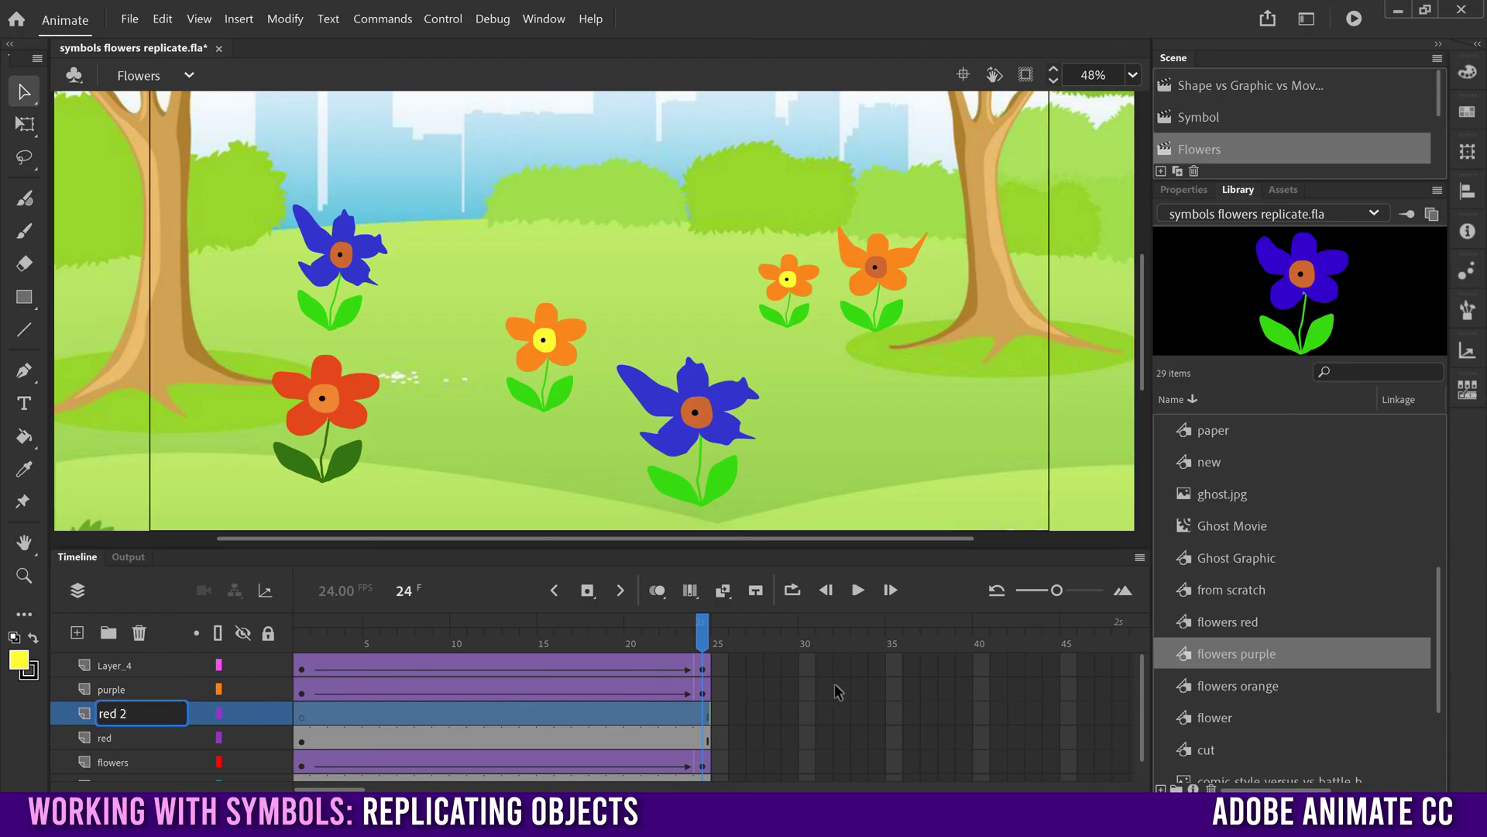
pyautogui.click(755, 689)
pyautogui.click(114, 719)
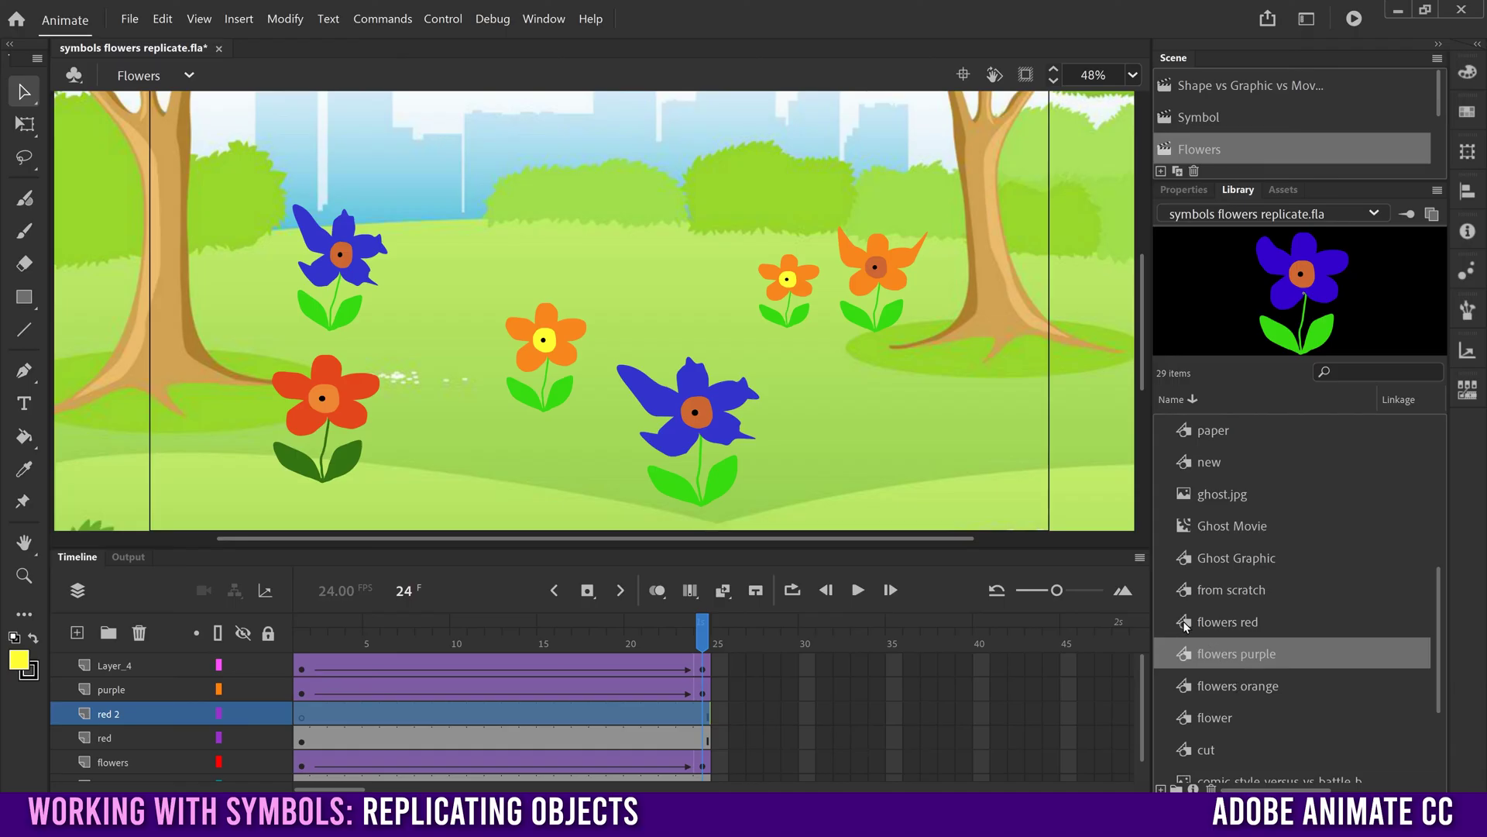
# Step: Place a flowers red instance on the stage, step through the frames, then remove it
pyautogui.moveTo(1185, 626); pyautogui.dragTo(681, 281)
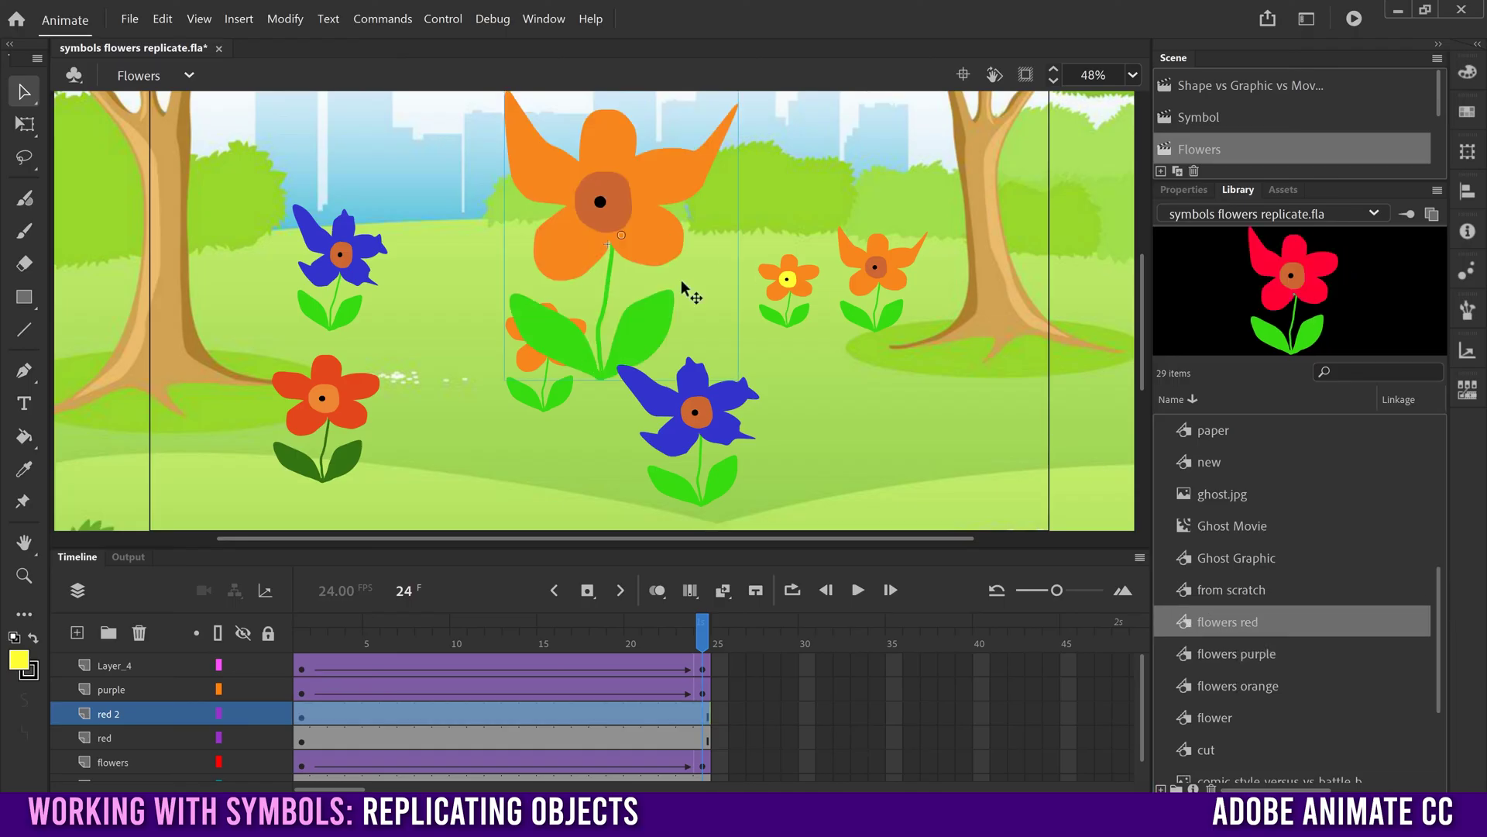
pyautogui.moveTo(658, 629); pyautogui.dragTo(563, 629)
pyautogui.hotkey('shift', ',')
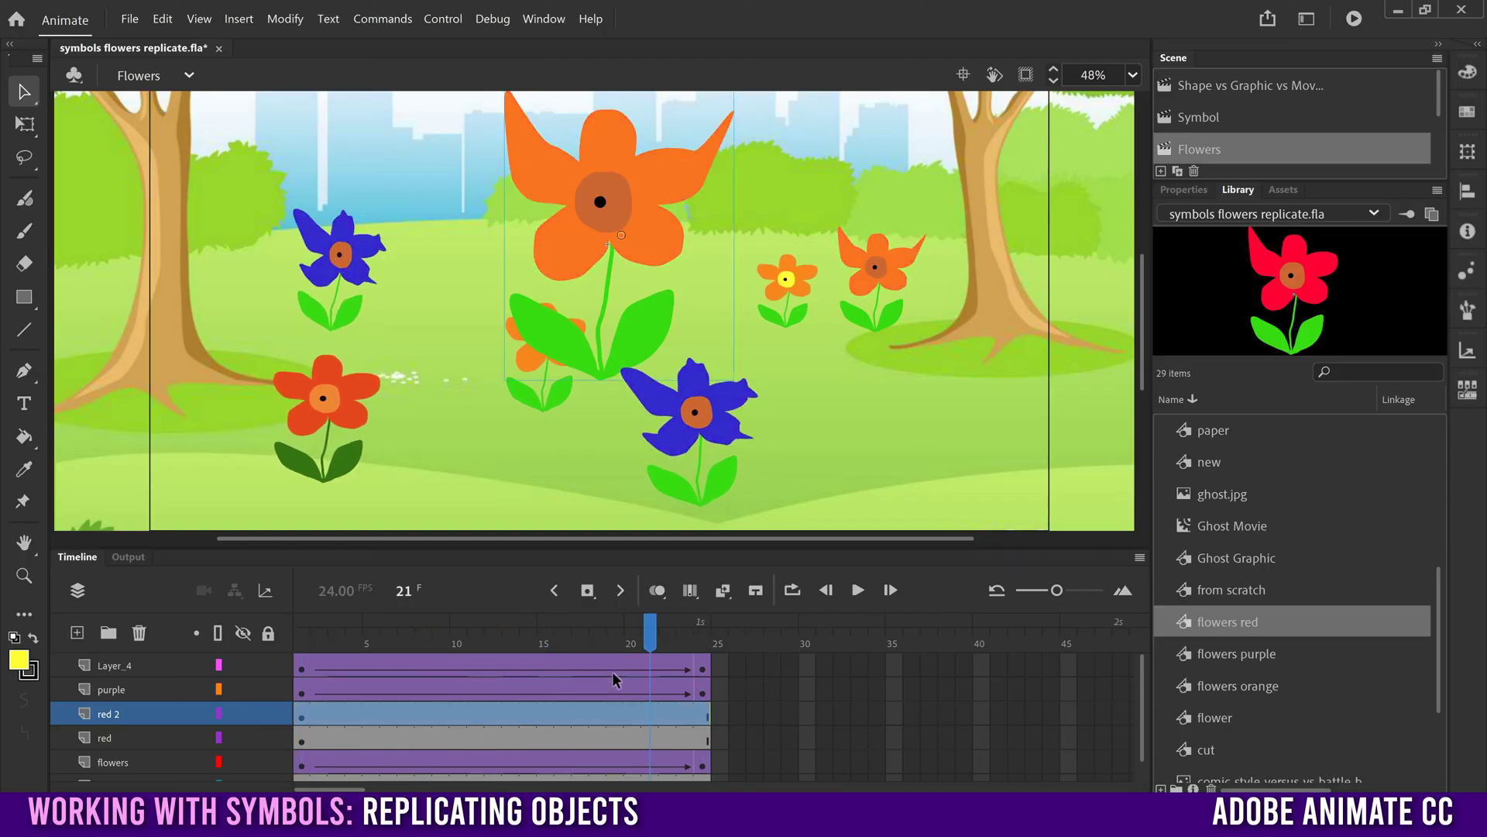
pyautogui.hotkey('shift', '.')
pyautogui.press('Delete')
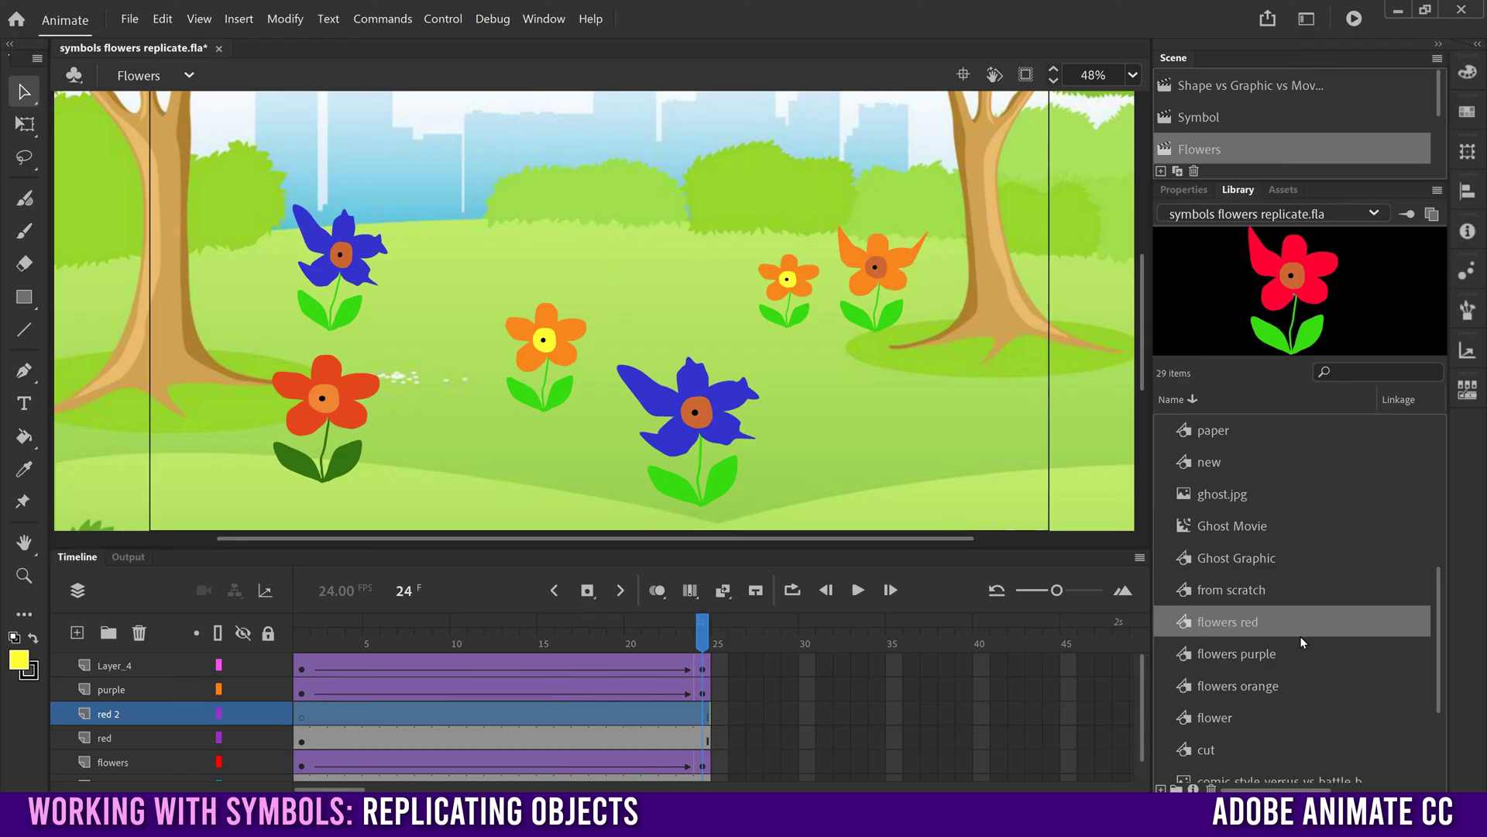
# Step: Duplicate the flowers red symbol in the Library as 'flowers red 2'
pyautogui.rightClick(1218, 629)
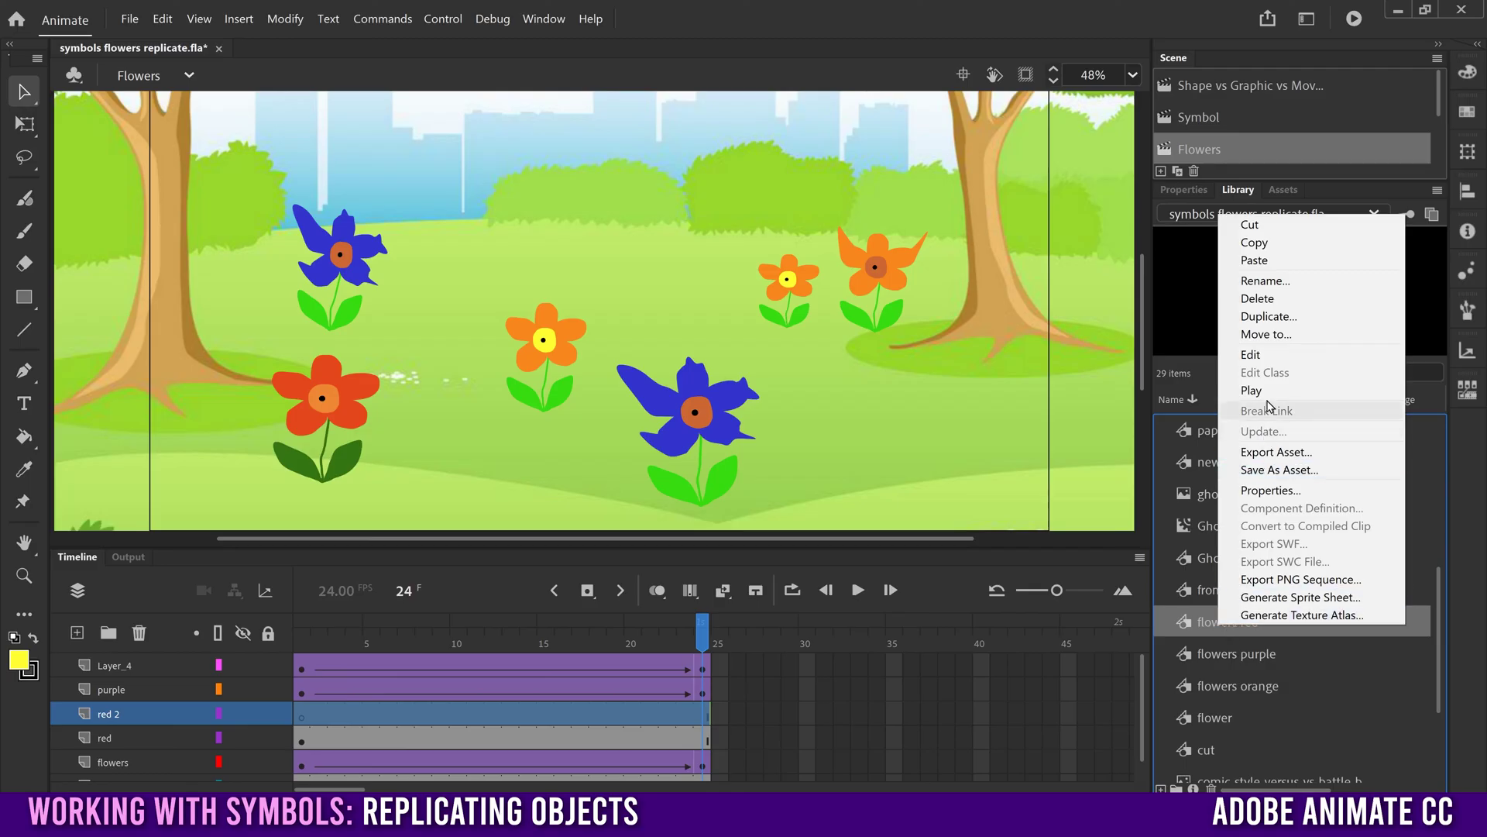
pyautogui.click(1271, 316)
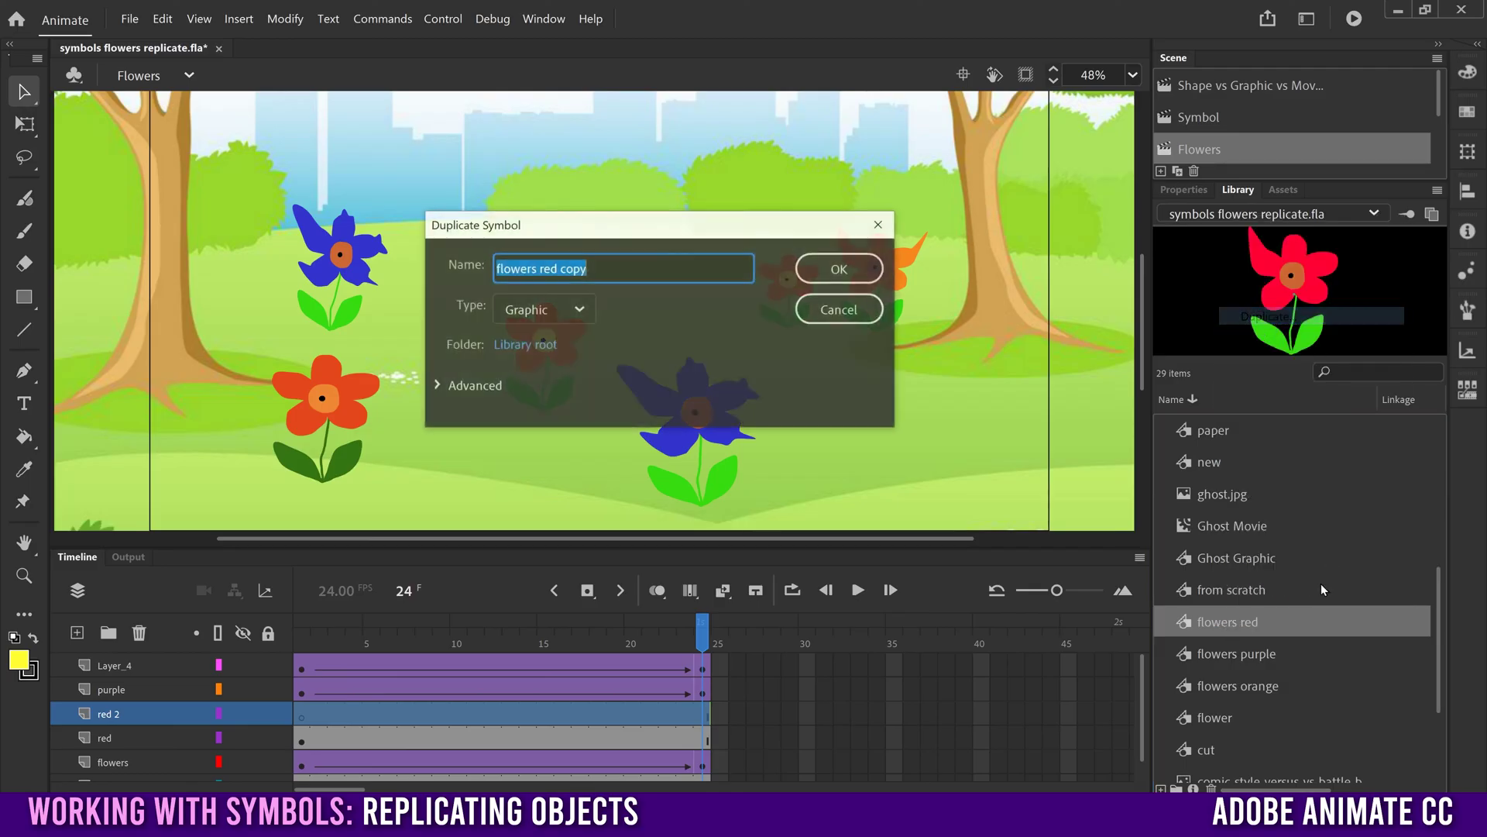
pyautogui.click(610, 271)
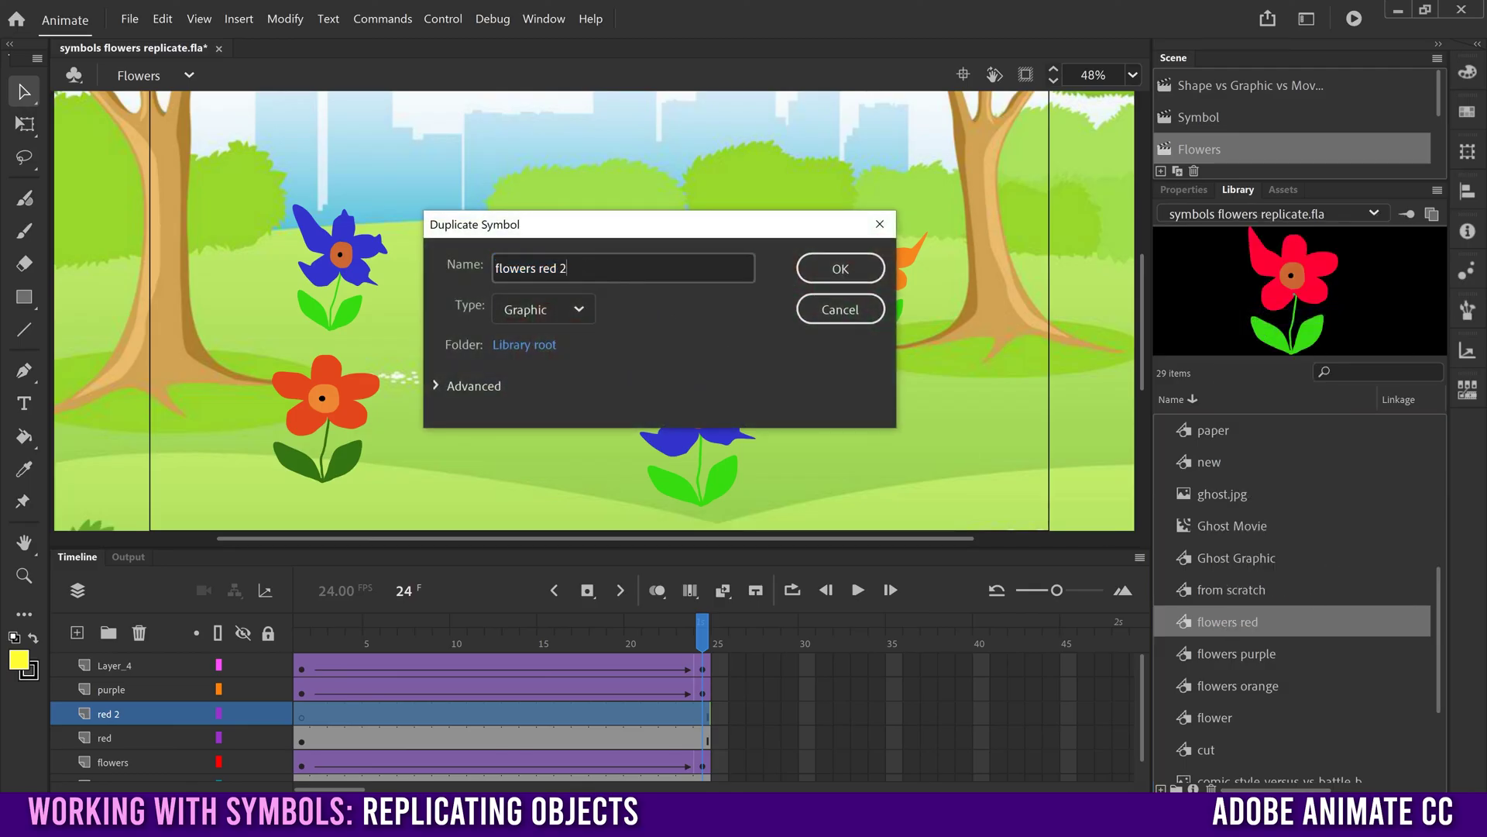
pyautogui.click(856, 269)
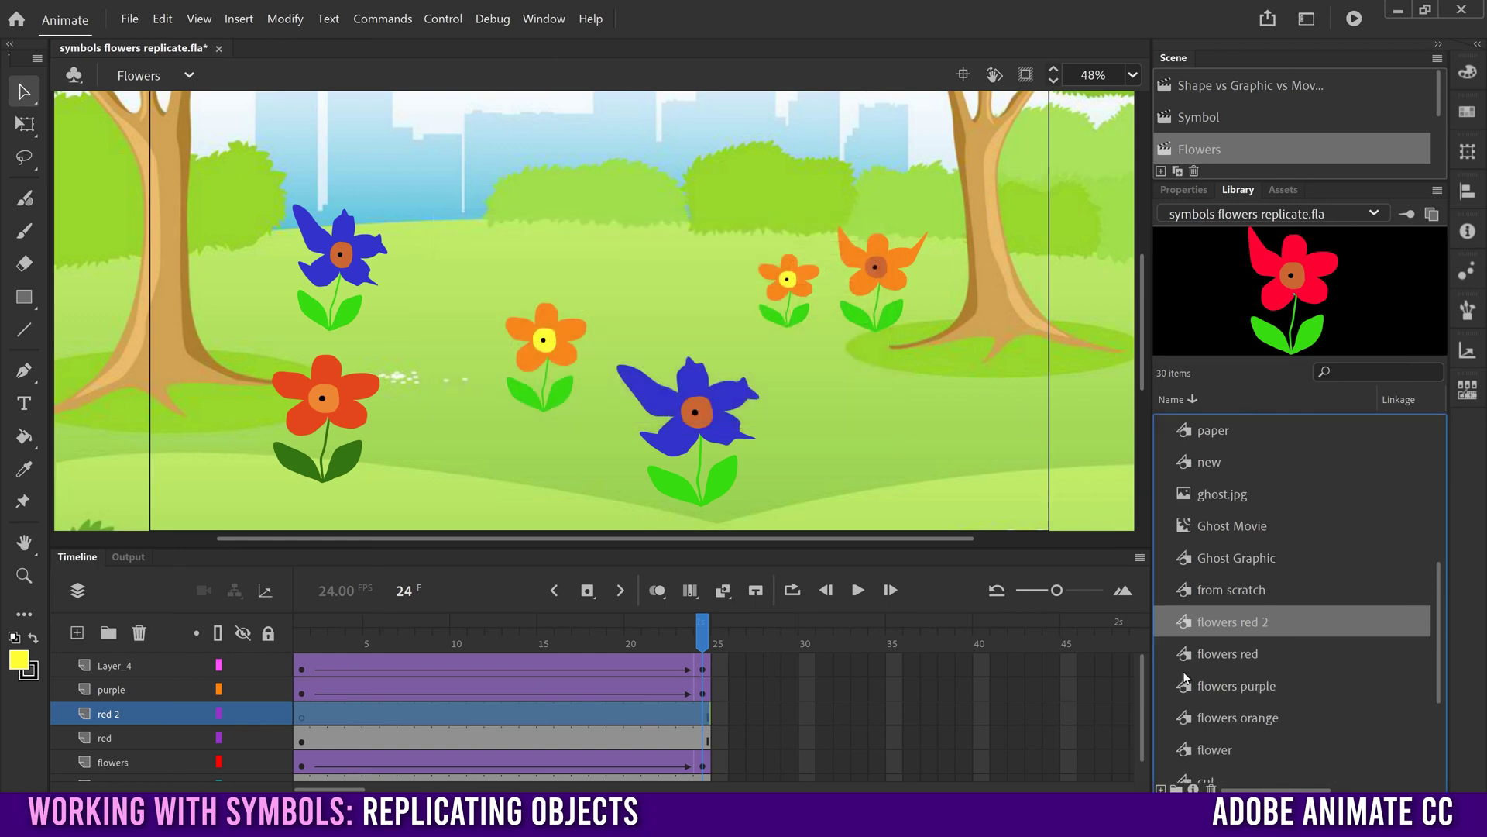
# Step: In flowers red 2, set the last frame's petal fill to red #FF0033
pyautogui.doubleClick(1228, 622)
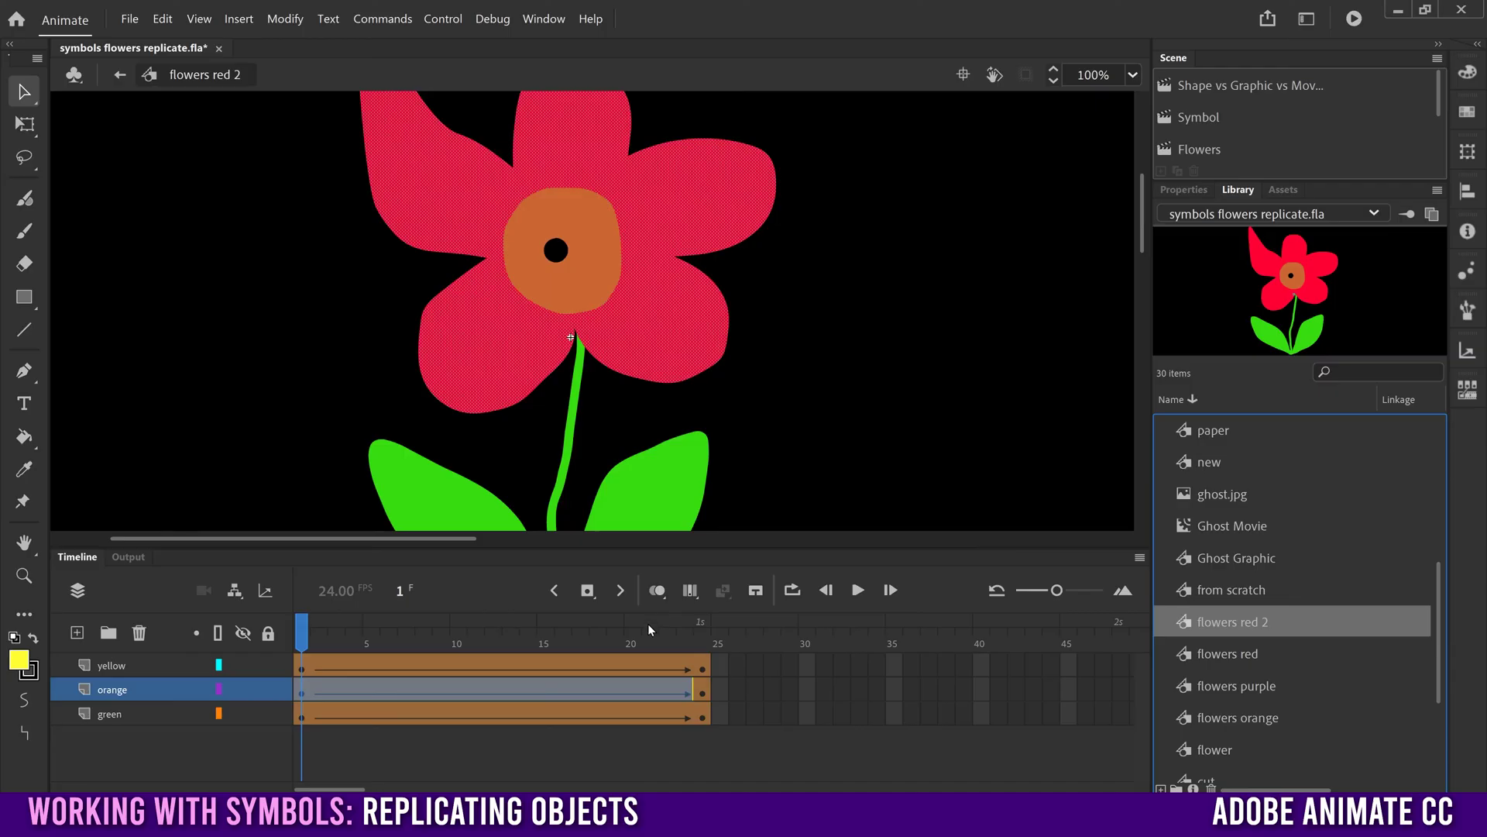
pyautogui.moveTo(654, 643); pyautogui.dragTo(713, 649)
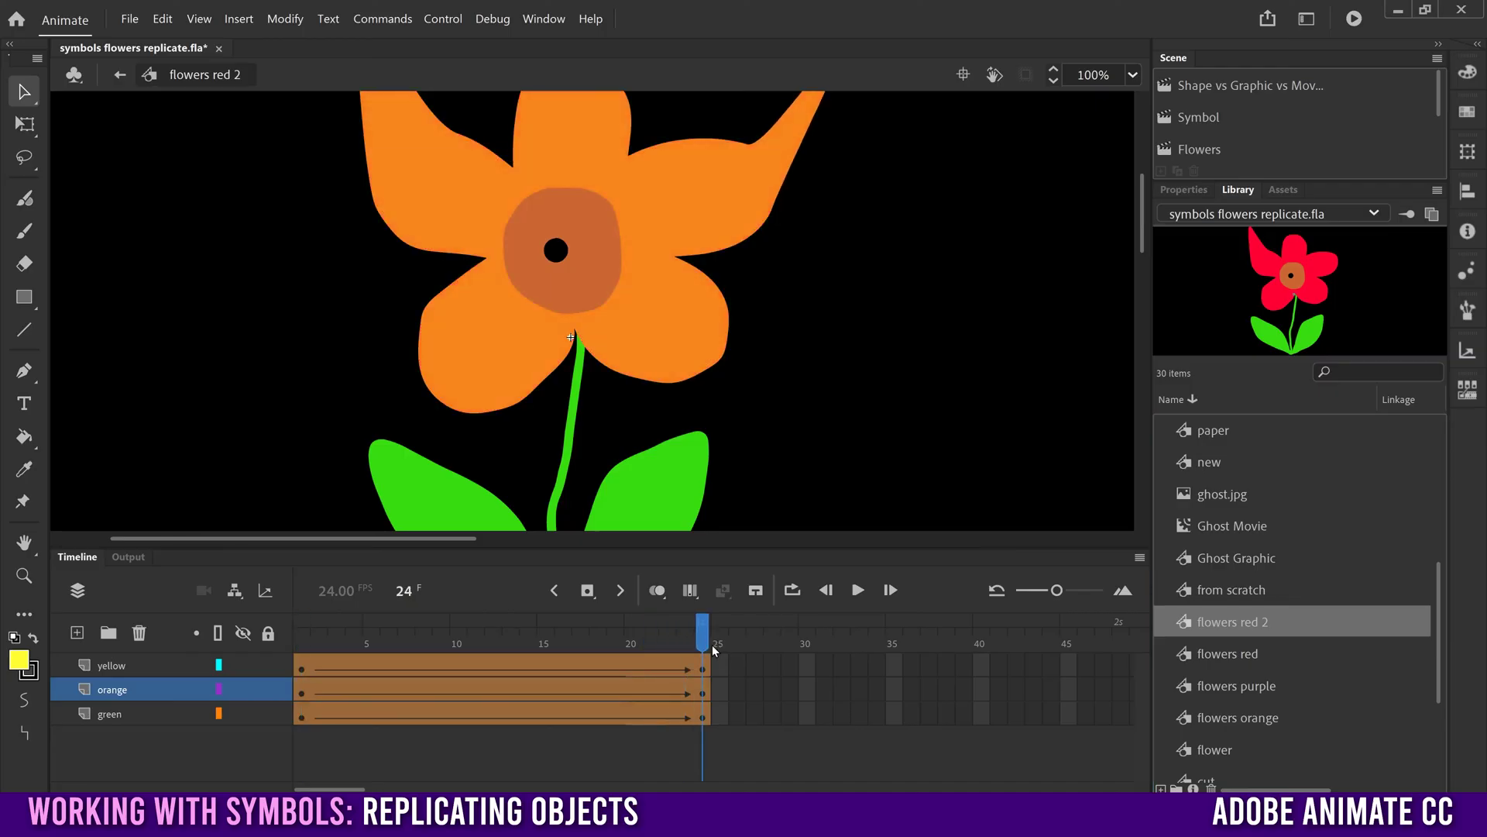
pyautogui.click(701, 694)
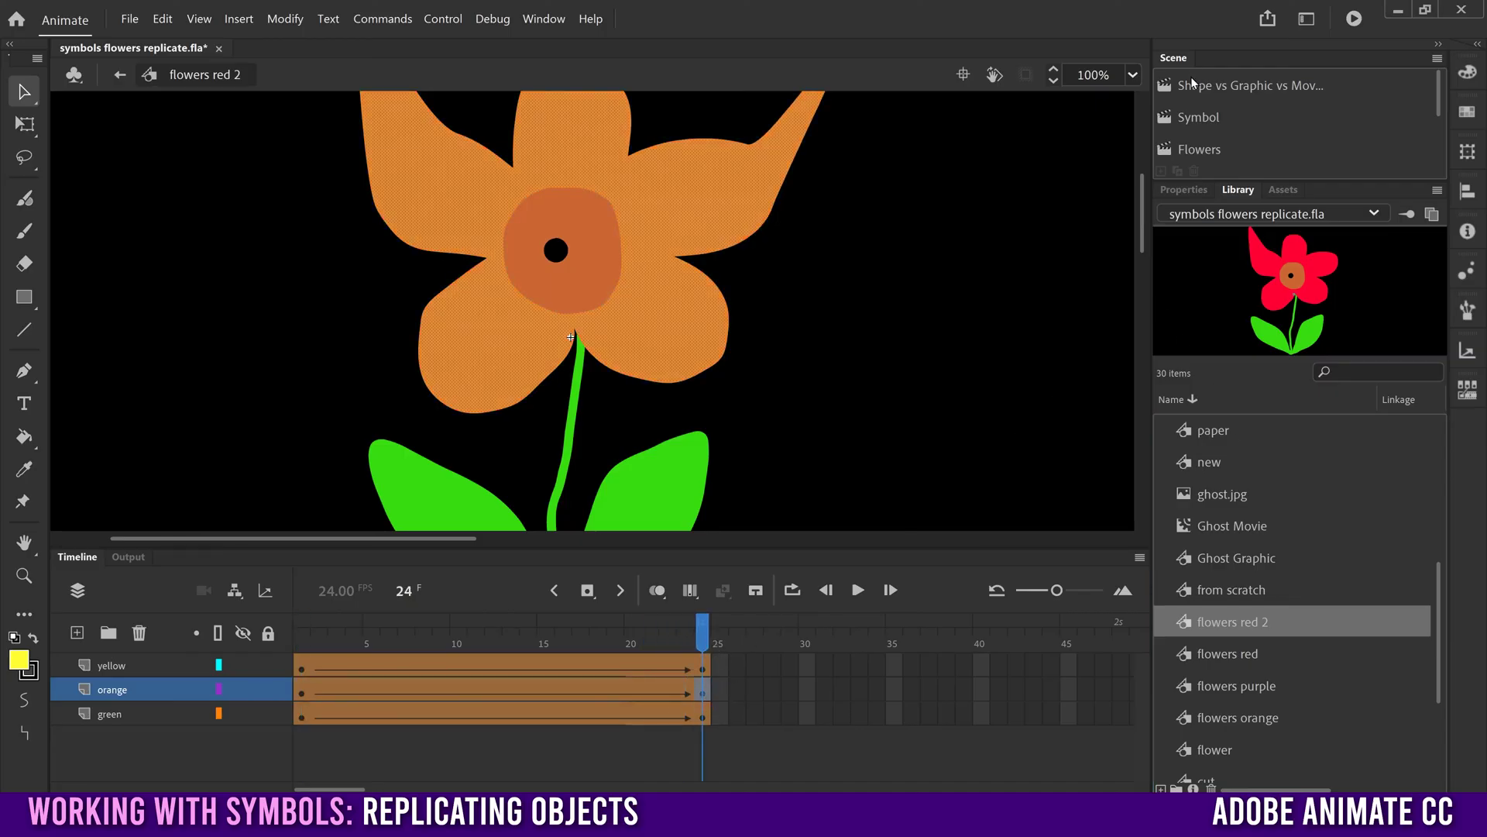
pyautogui.click(1184, 190)
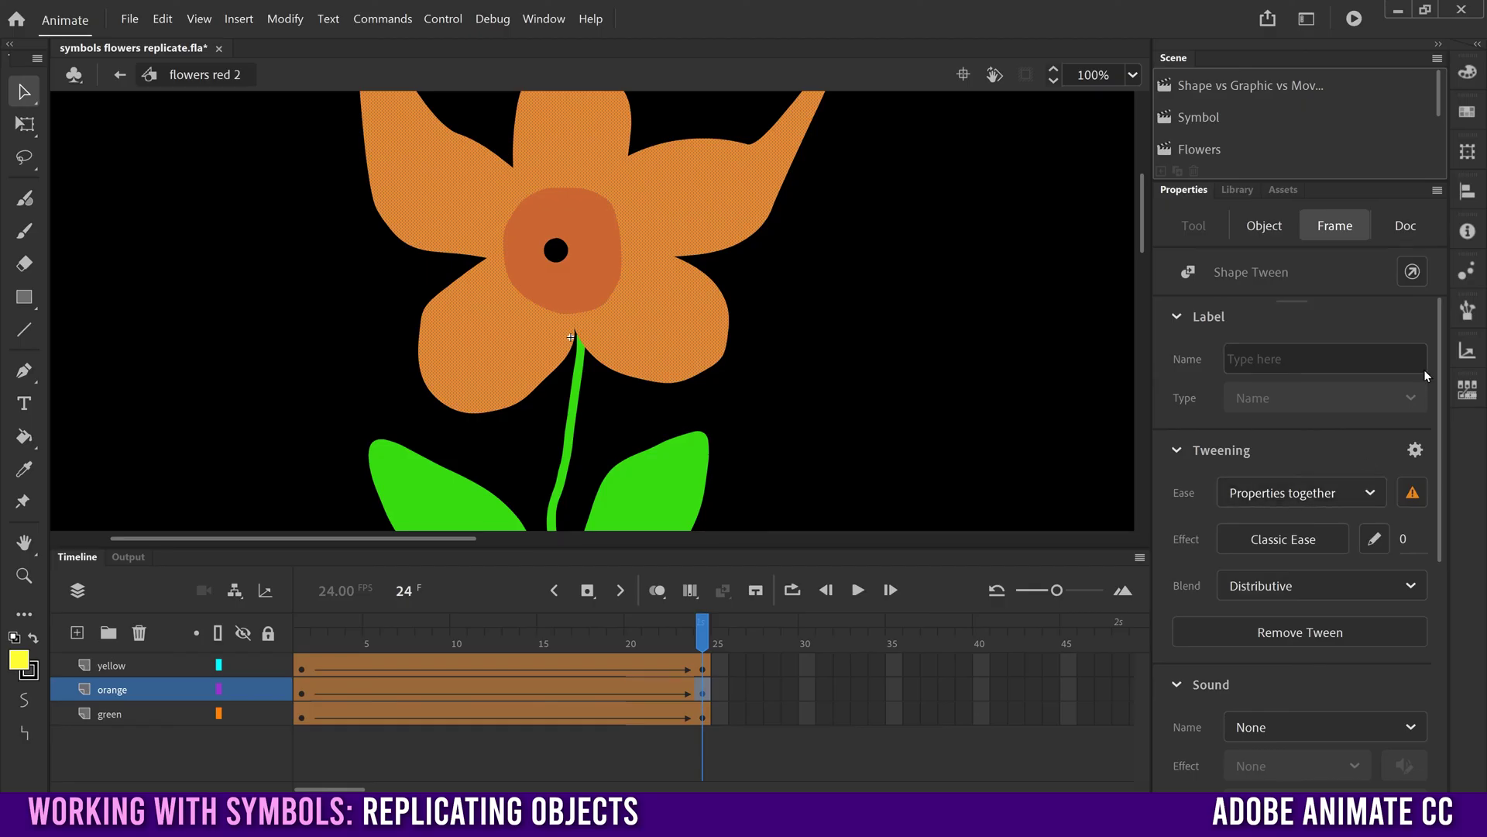
pyautogui.click(1264, 225)
pyautogui.click(1185, 549)
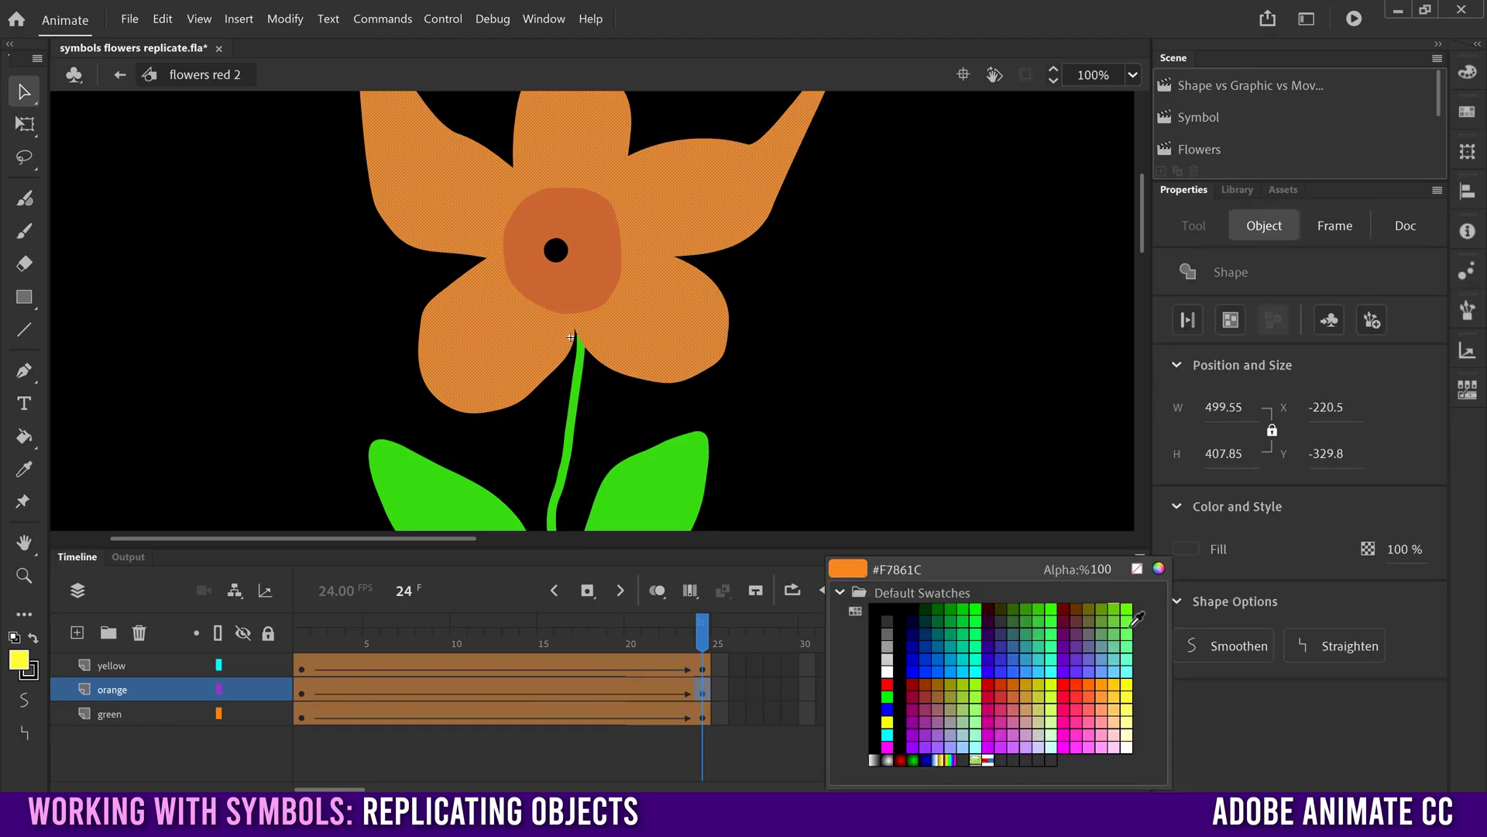
pyautogui.click(1065, 698)
pyautogui.click(757, 766)
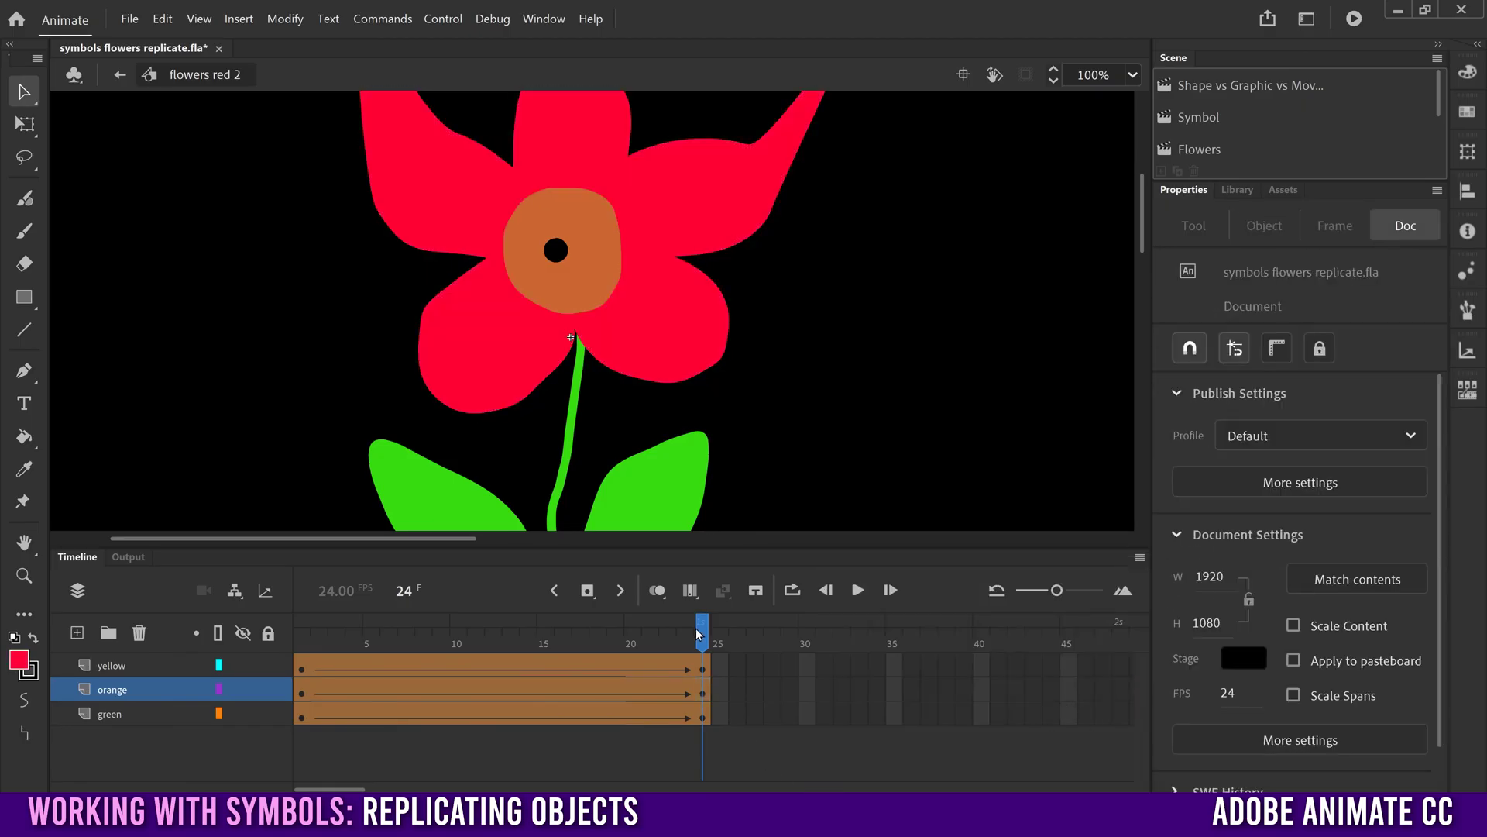
# Step: Stretch the lower-left and right petals into long spikes, then return to the Flowers scene
pyautogui.moveTo(419, 346); pyautogui.dragTo(297, 353)
pyautogui.moveTo(723, 360); pyautogui.dragTo(847, 461)
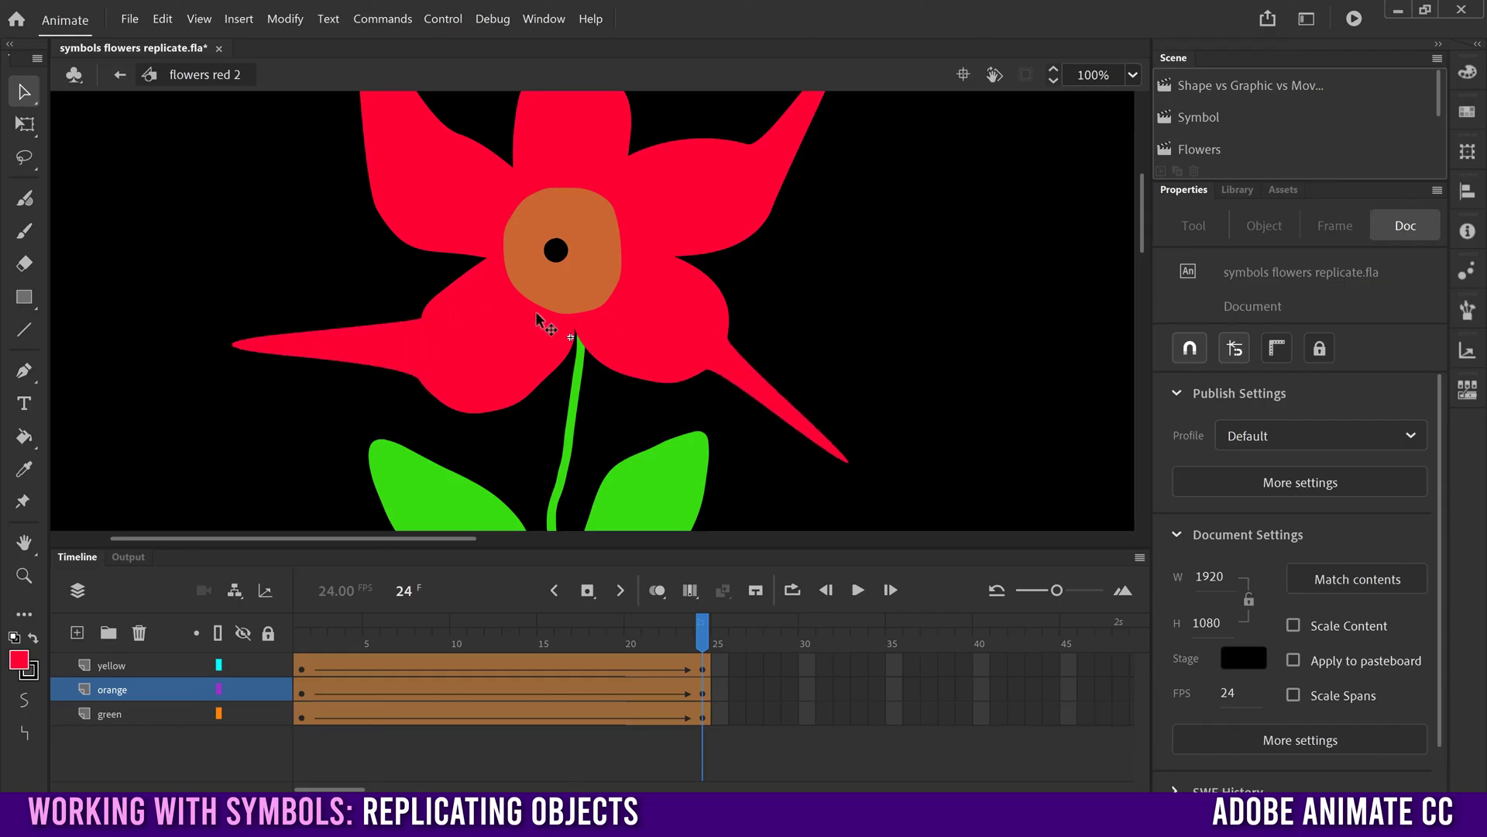
pyautogui.click(1198, 154)
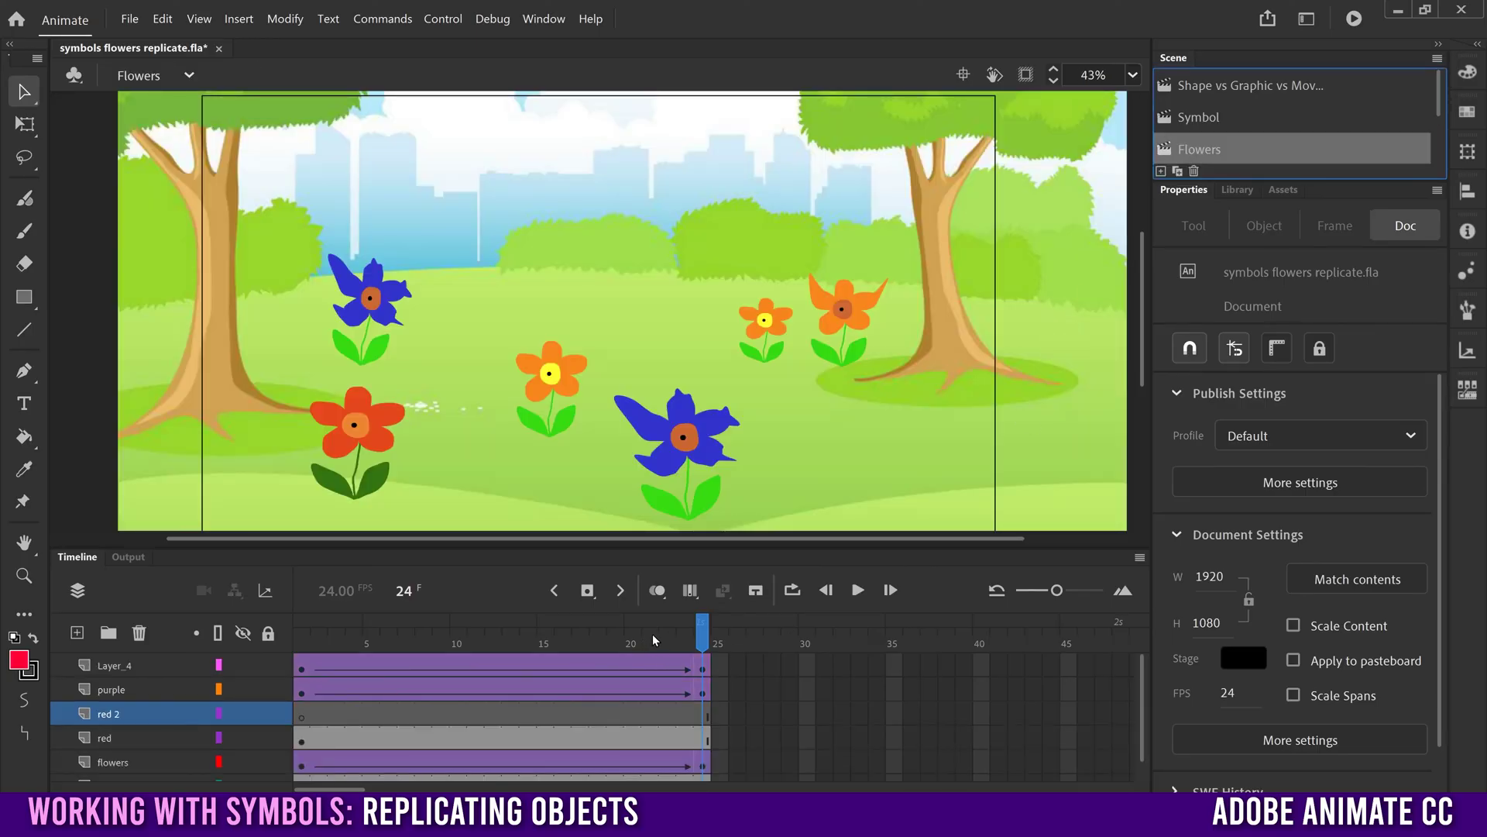
# Step: Drop a flowers red 2 instance at the centre of the park on the red 2 layer, then scrub the timeline
pyautogui.click(1237, 191)
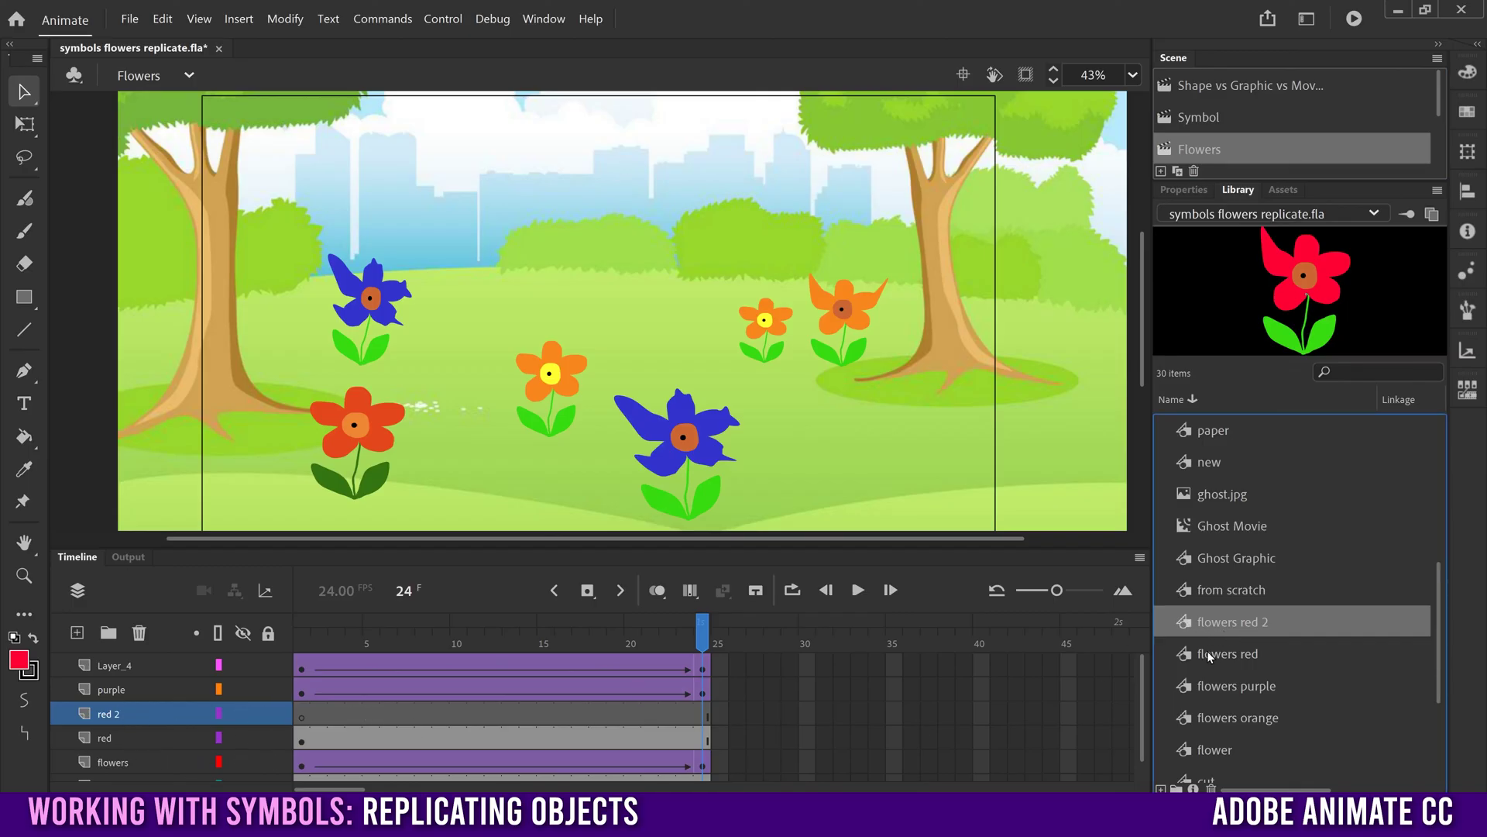
pyautogui.moveTo(1183, 622); pyautogui.dragTo(707, 325)
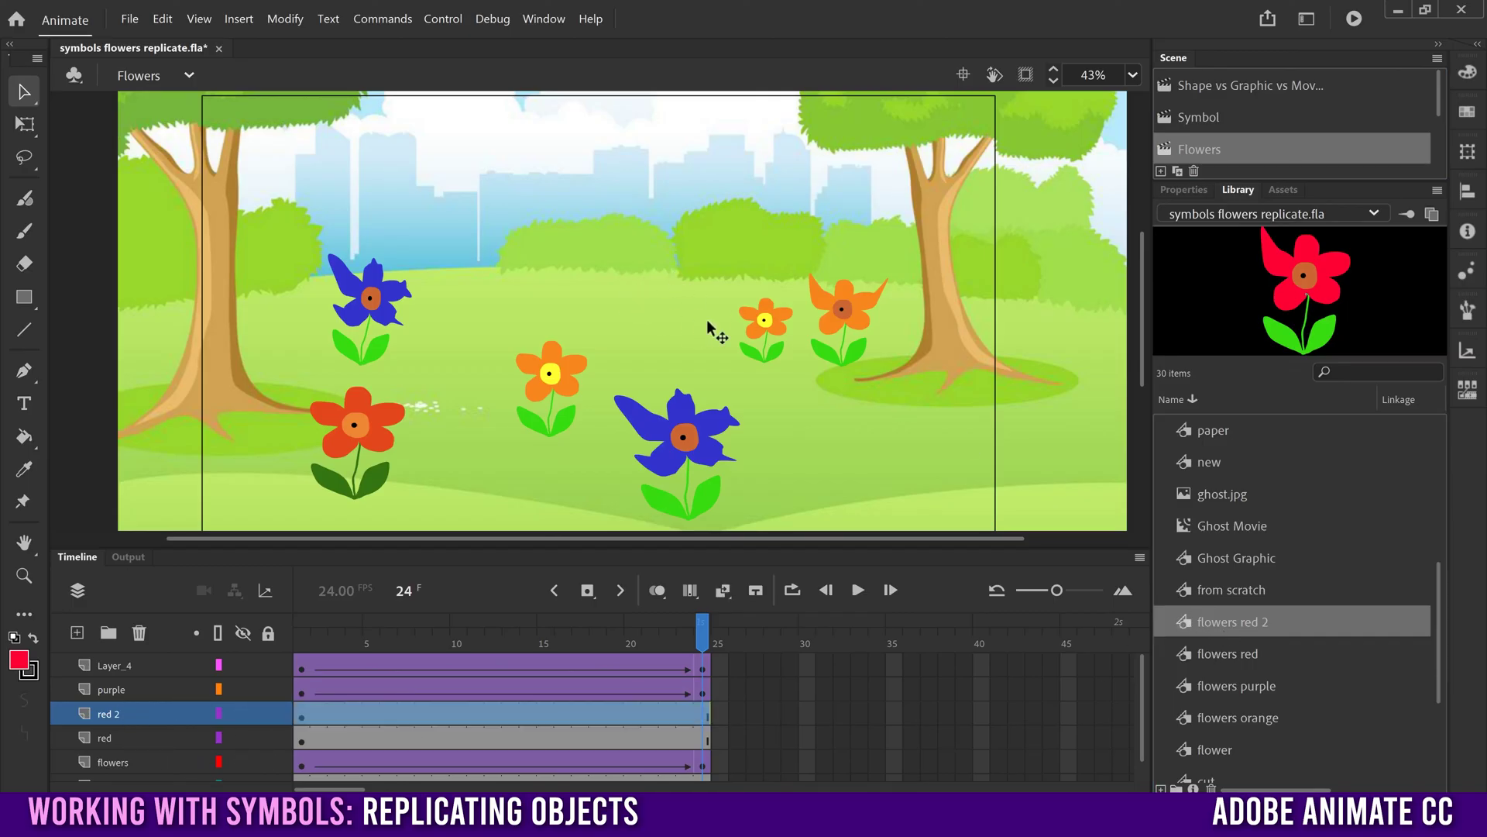
pyautogui.moveTo(465, 640); pyautogui.dragTo(685, 640)
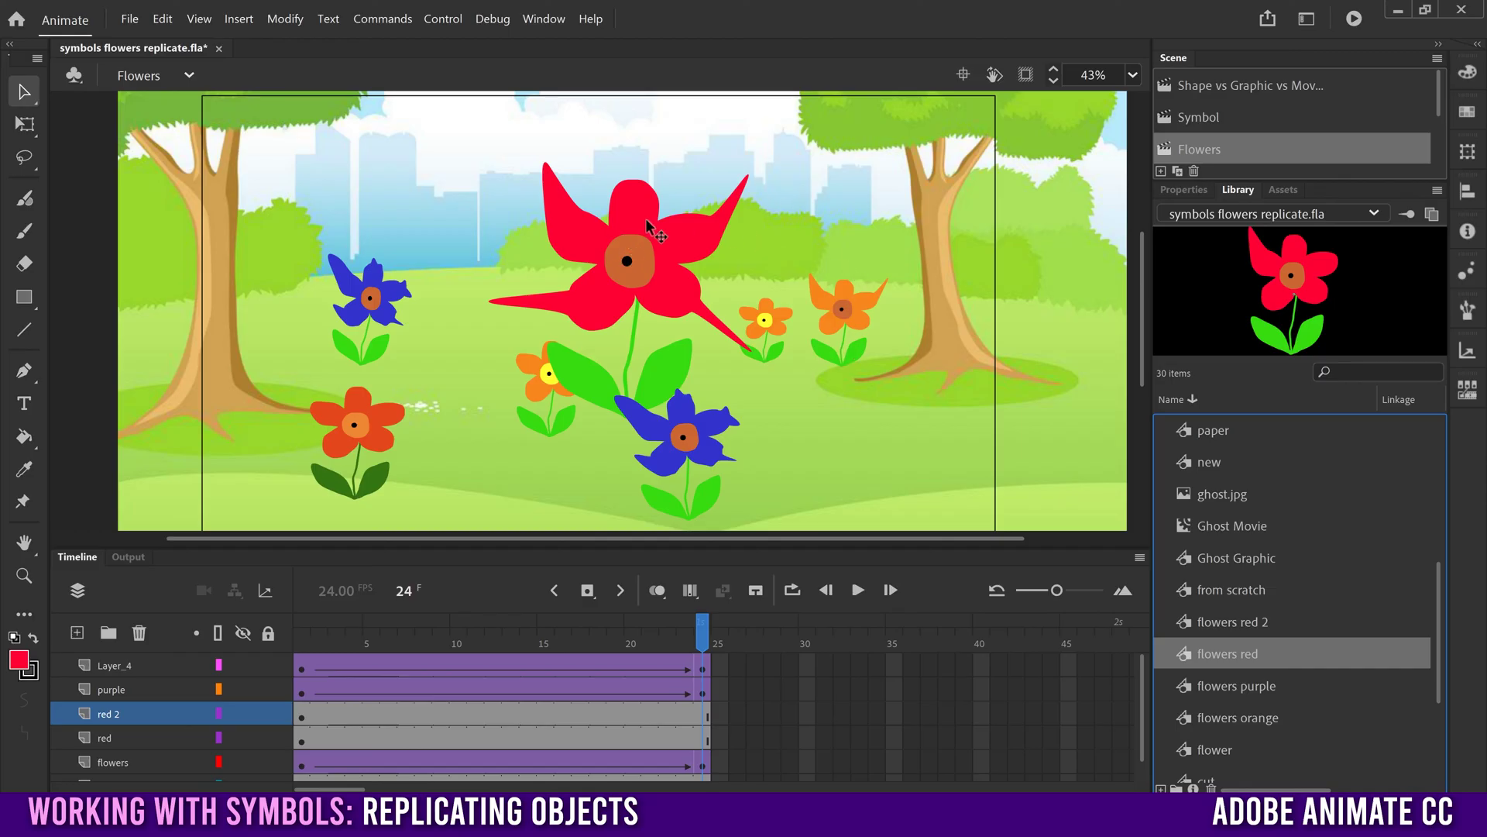
pyautogui.click(1231, 620)
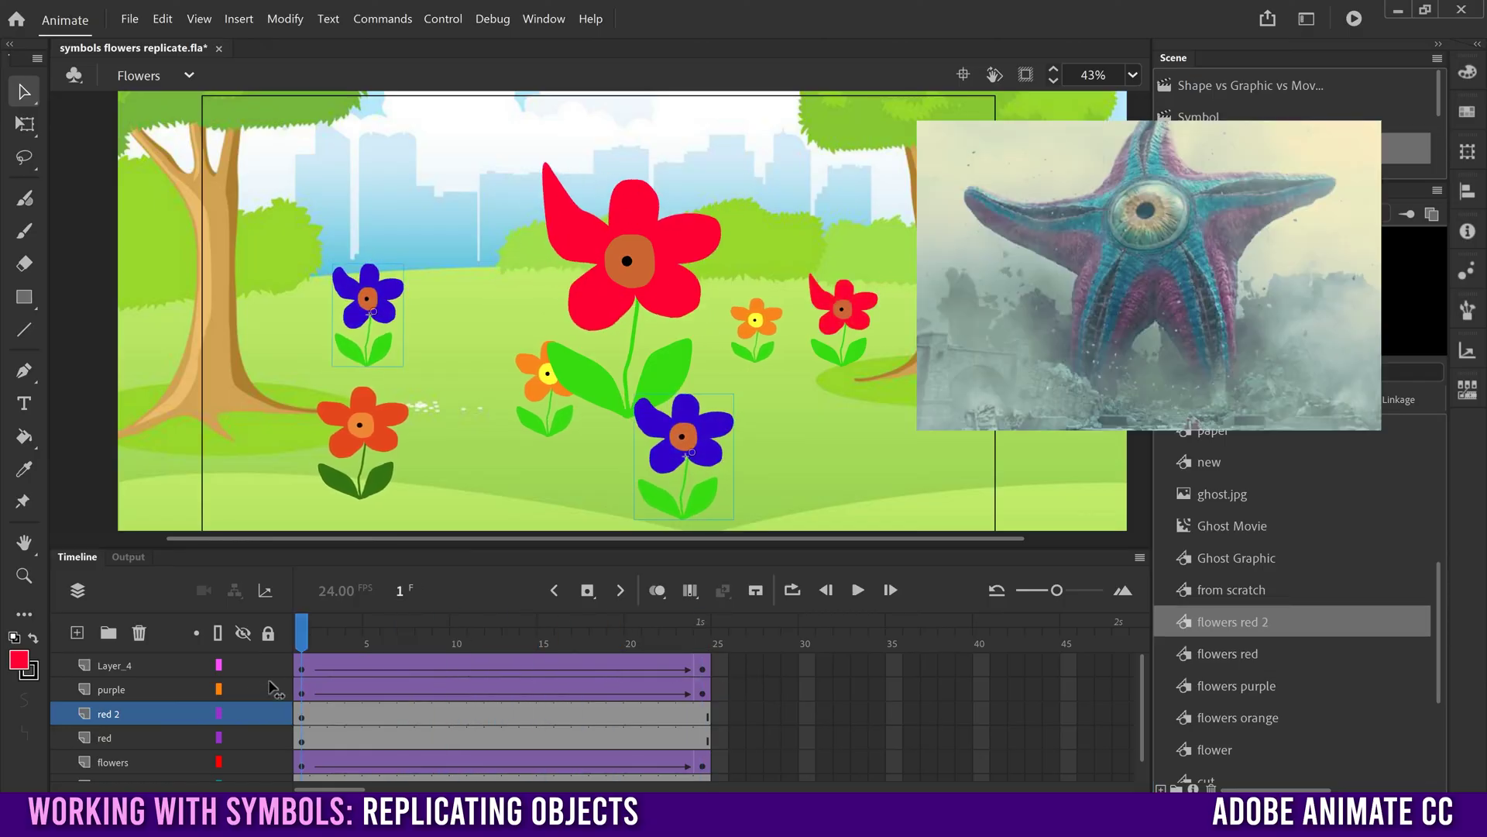